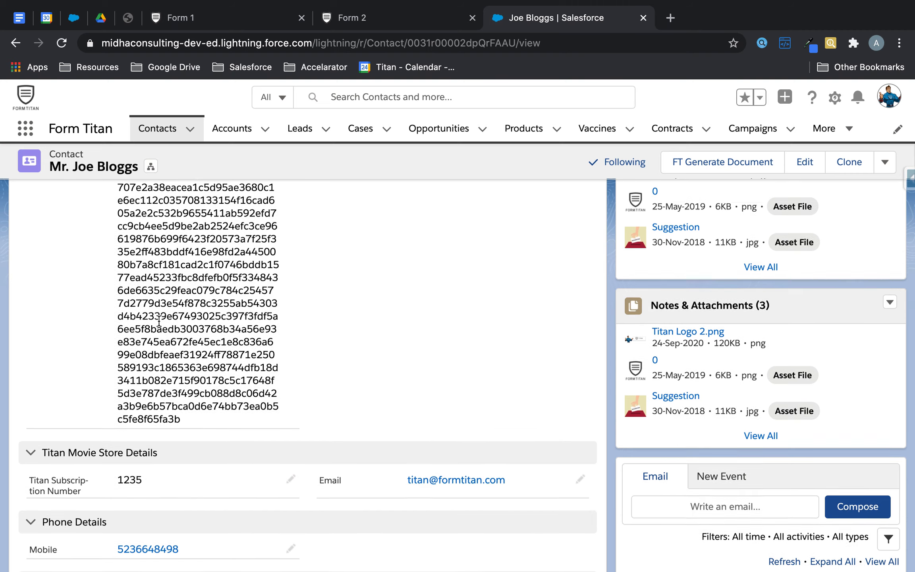
# Step: Open the second Recently Viewed contact's record, then go back to the Form 1 editor
pyautogui.click(159, 130)
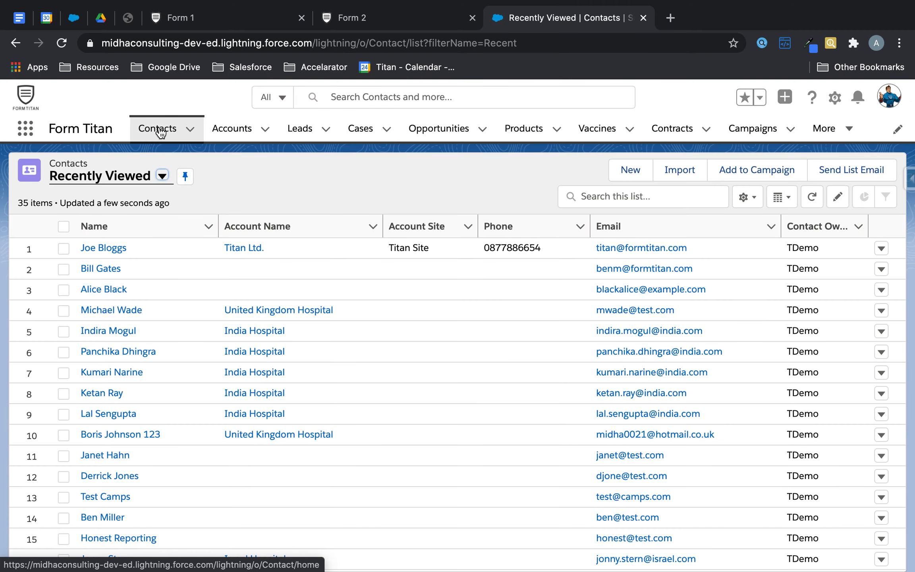
pyautogui.click(97, 270)
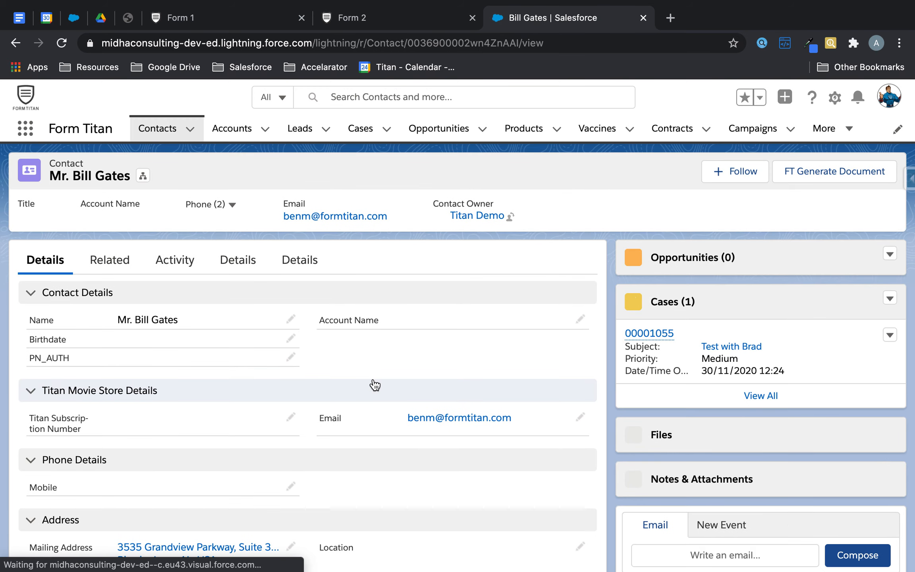
pyautogui.scroll(-2, 373, 383)
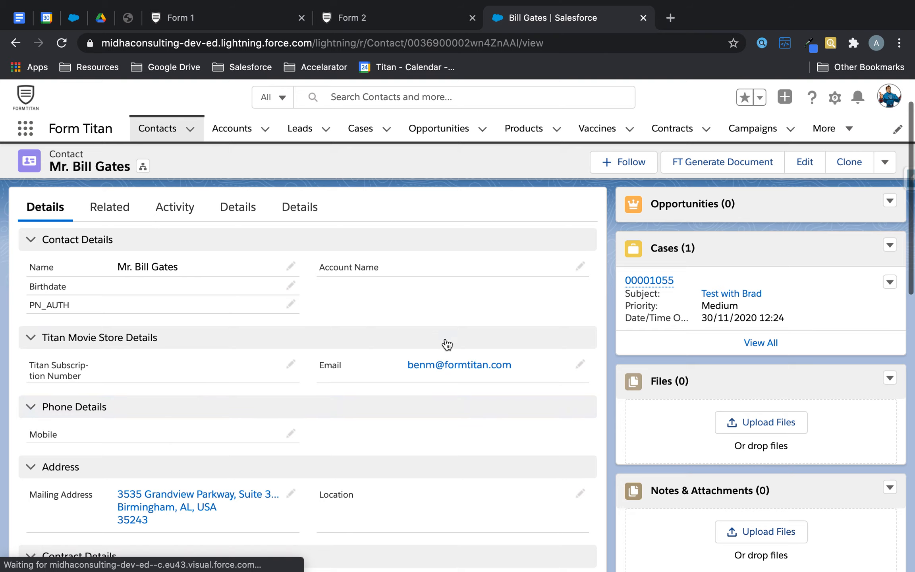
pyautogui.click(250, 15)
pyautogui.press('BackSpace')
pyautogui.press('BackSpace')
pyautogui.press('BackSpace')
pyautogui.press('BackSpace')
# Step: Place a Full Name field and an Email field below it on Form 1
pyautogui.write('full')
pyautogui.moveTo(18, 191); pyautogui.dragTo(308, 237)
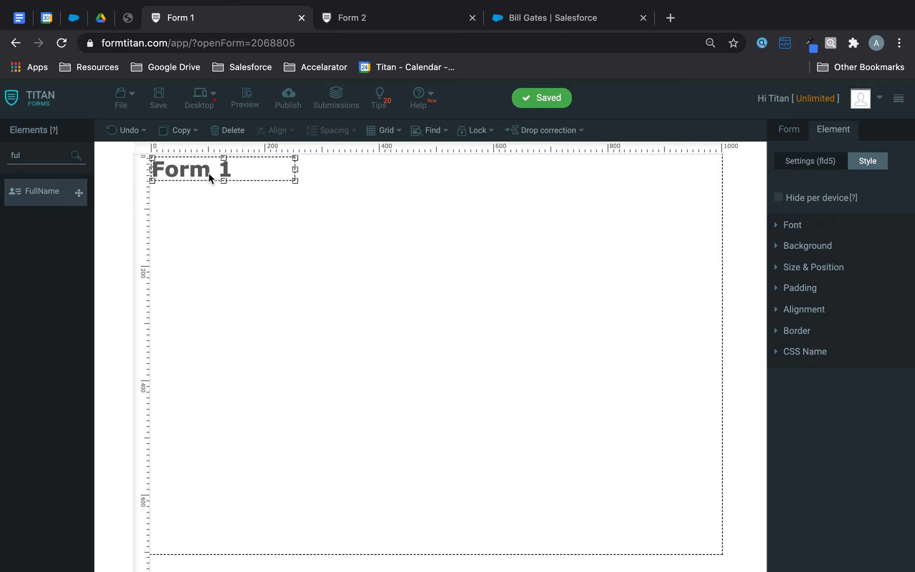
pyautogui.click(37, 156)
pyautogui.write('email')
pyautogui.moveTo(79, 192); pyautogui.dragTo(332, 291)
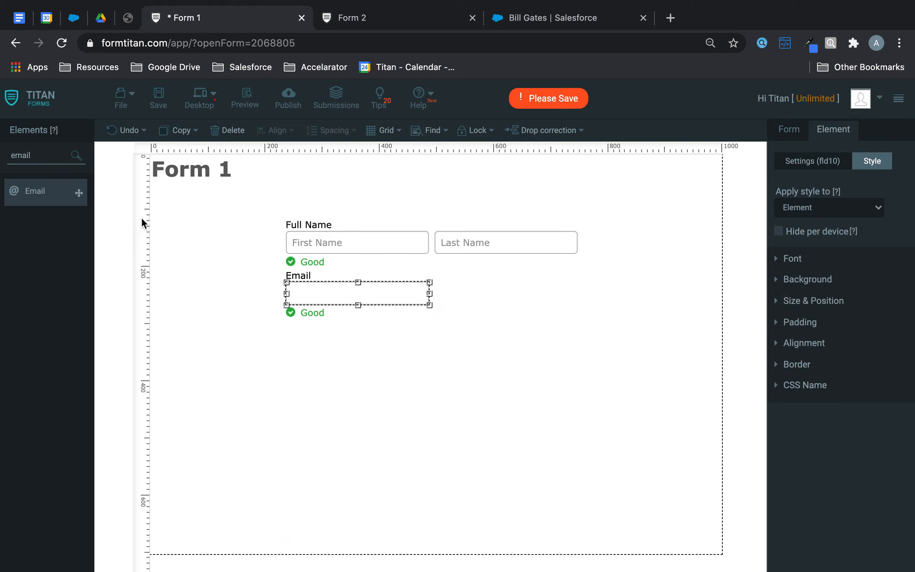
# Step: Add a button beside Email, set its Button Type to submit, and save
pyautogui.click(41, 153)
pyautogui.write('subm')
pyautogui.moveTo(46, 194); pyautogui.dragTo(490, 310)
pyautogui.click(612, 384)
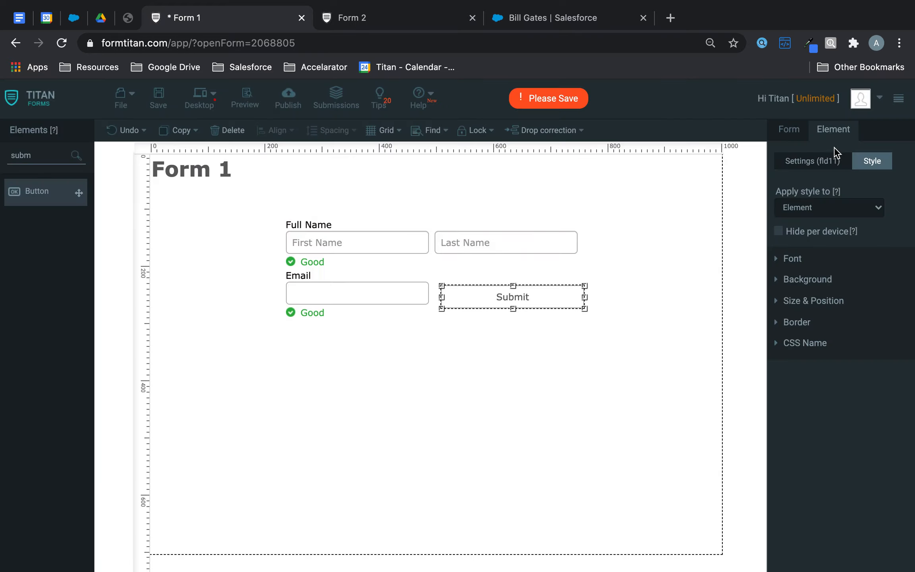
pyautogui.click(812, 166)
pyautogui.click(823, 316)
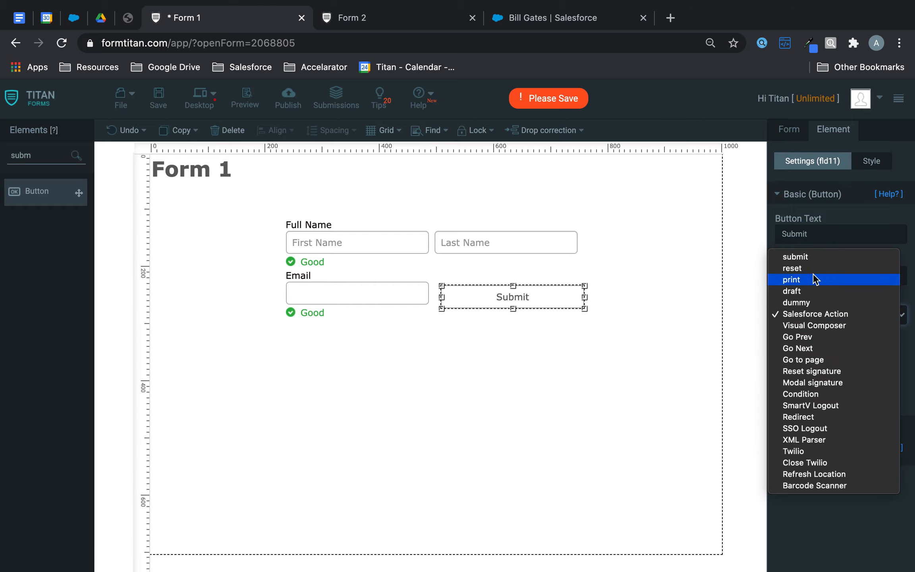
pyautogui.click(810, 256)
pyautogui.click(159, 97)
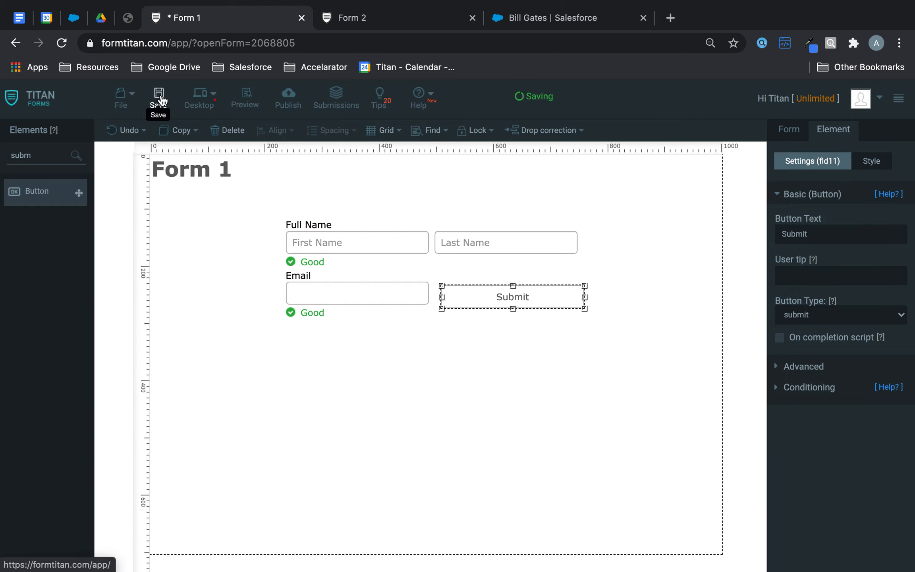
# Step: Add a Hidden field named Contact ID to Form 1 and save the form
pyautogui.moveTo(53, 153); pyautogui.dragTo(2, 156)
pyautogui.write('hi')
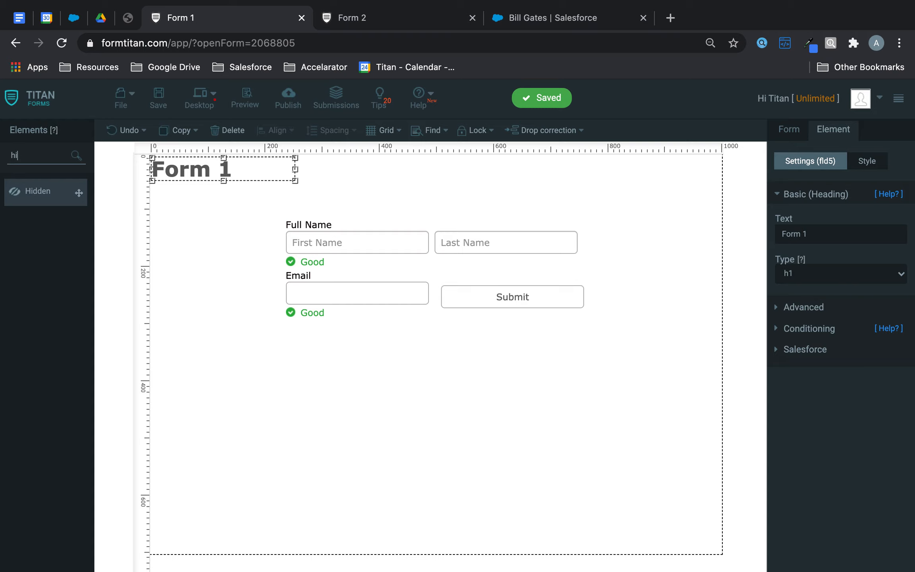
pyautogui.moveTo(46, 190); pyautogui.dragTo(406, 202)
pyautogui.doubleClick(812, 240)
pyautogui.write('Contact ID')
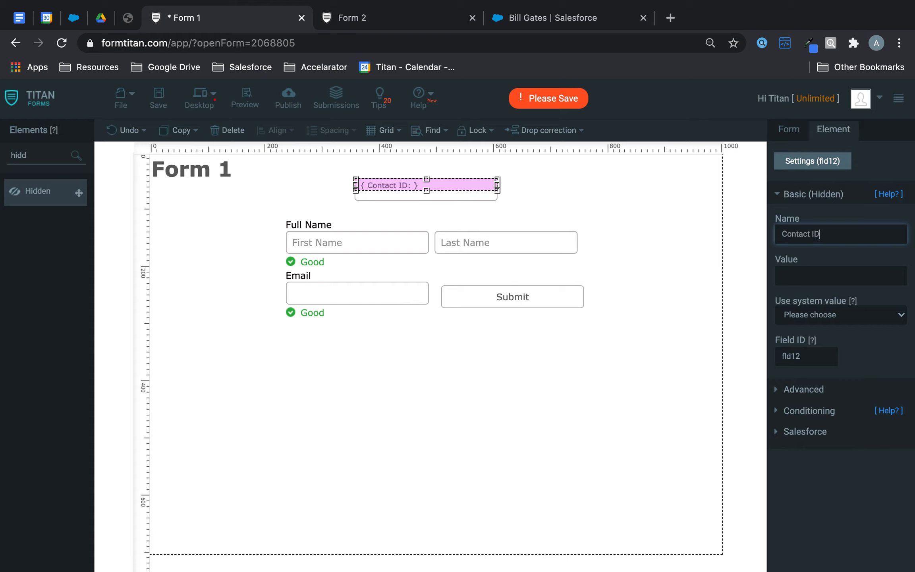
pyautogui.click(158, 96)
pyautogui.click(780, 131)
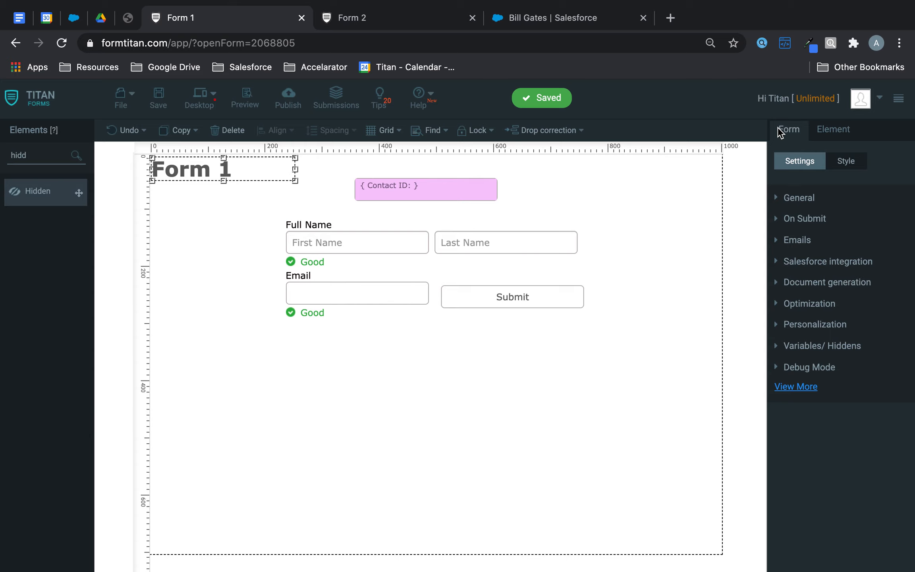
# Step: Under Salesforce integration, add Contact as the object to get
pyautogui.click(835, 261)
pyautogui.click(801, 363)
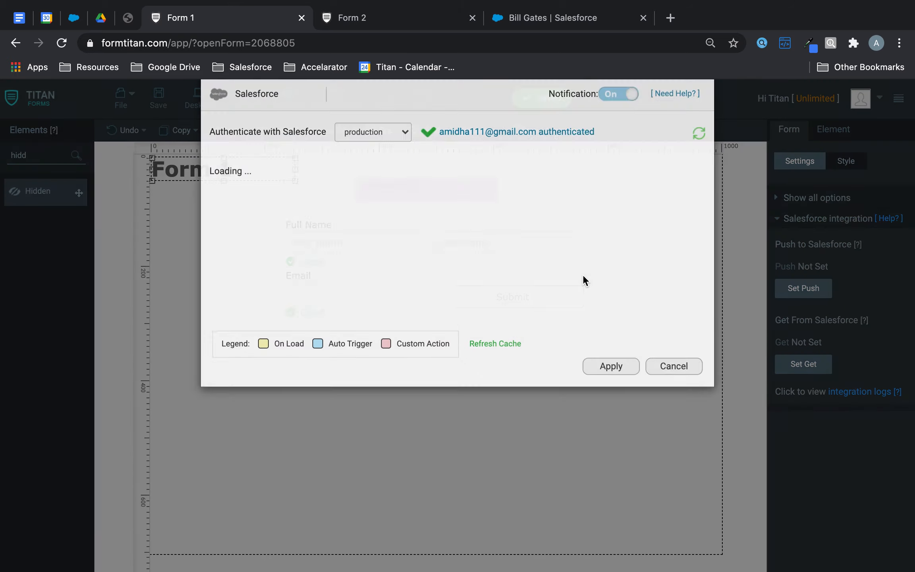
pyautogui.click(270, 243)
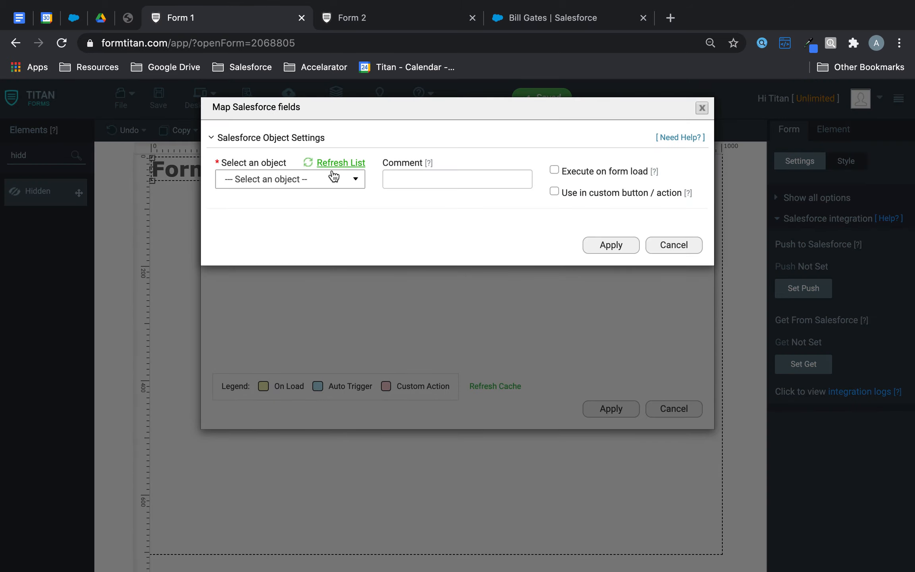
pyautogui.click(329, 180)
pyautogui.write('cont')
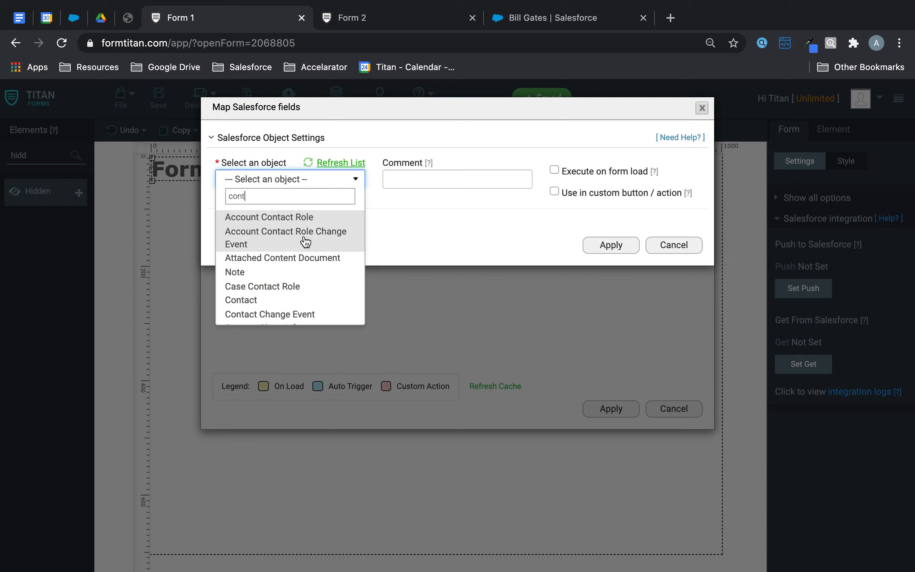
pyautogui.click(274, 301)
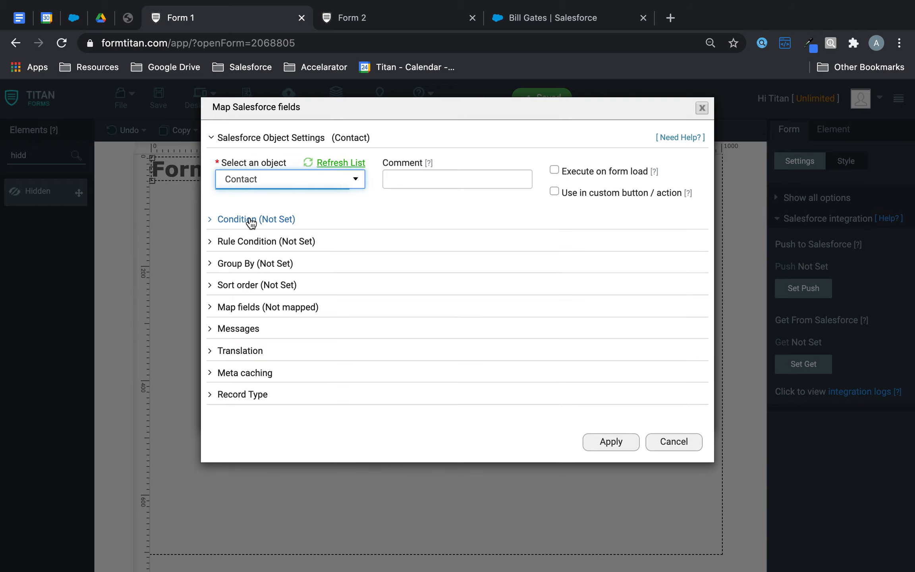
# Step: Set the lookup condition to Contact ID Equals the form's Contact ID field
pyautogui.click(225, 219)
pyautogui.click(272, 300)
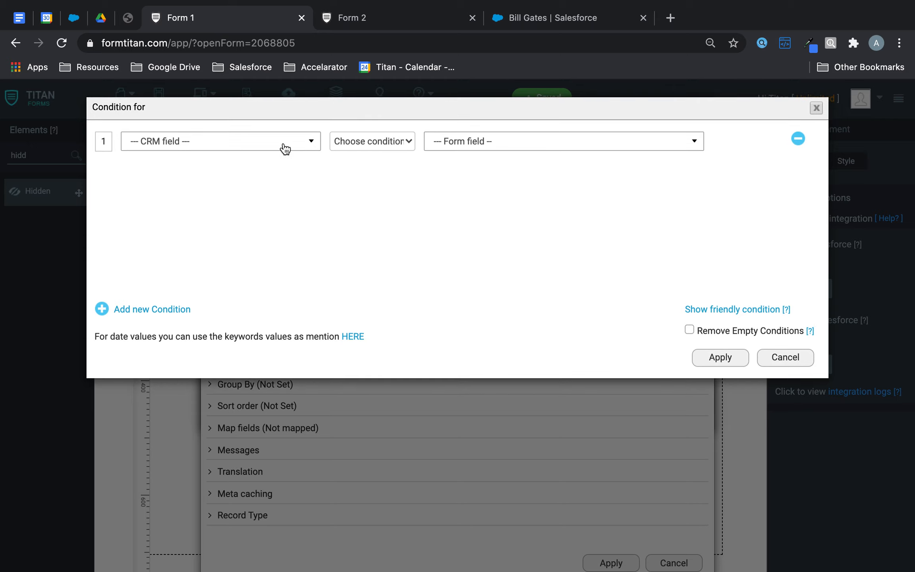
pyautogui.click(311, 141)
pyautogui.click(211, 239)
pyautogui.click(369, 133)
pyautogui.click(367, 163)
pyautogui.click(369, 141)
pyautogui.click(375, 129)
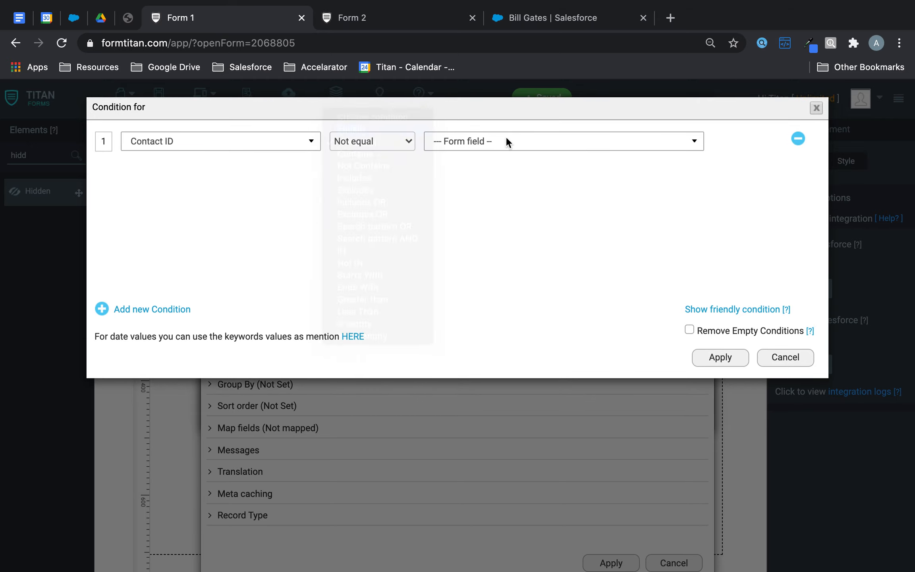
pyautogui.click(516, 142)
pyautogui.click(469, 209)
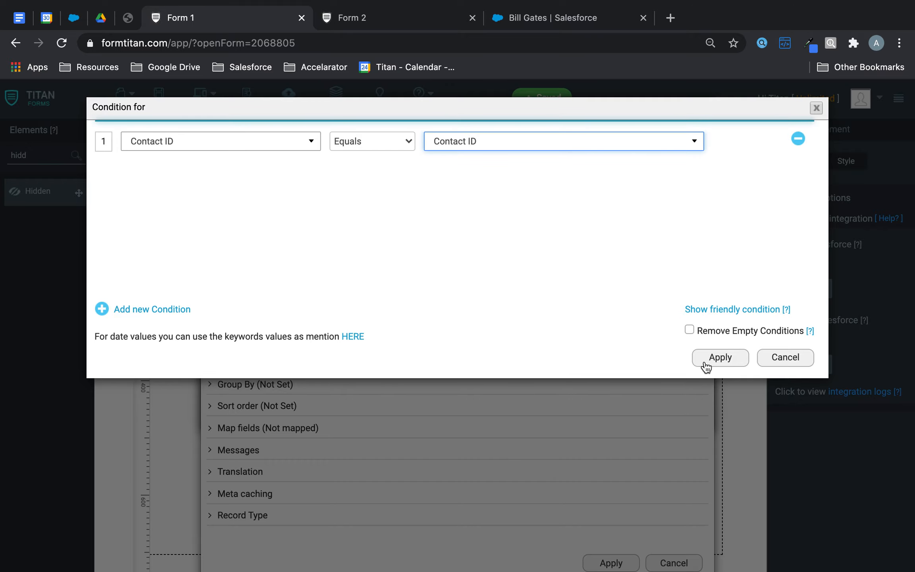
pyautogui.click(720, 357)
# Step: Map the form's first name, last name and email to First Name, Last Name and Email
pyautogui.click(274, 428)
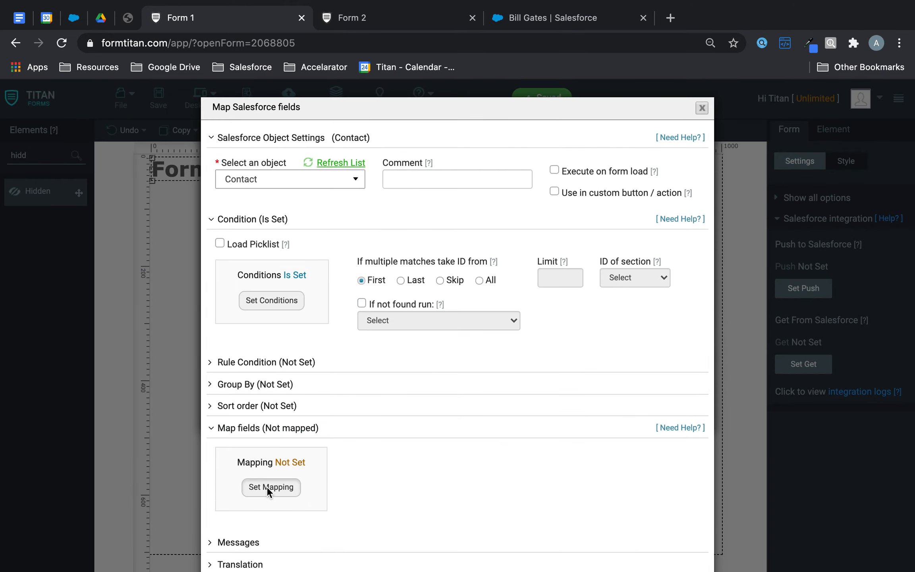
pyautogui.click(268, 486)
pyautogui.click(343, 200)
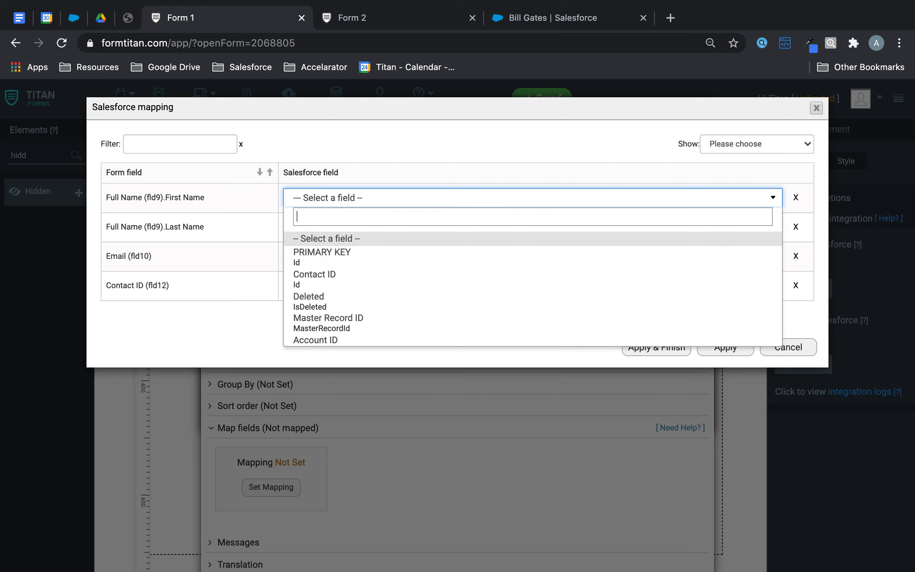
pyautogui.write('fir')
pyautogui.click(336, 242)
pyautogui.click(347, 230)
pyautogui.write('las')
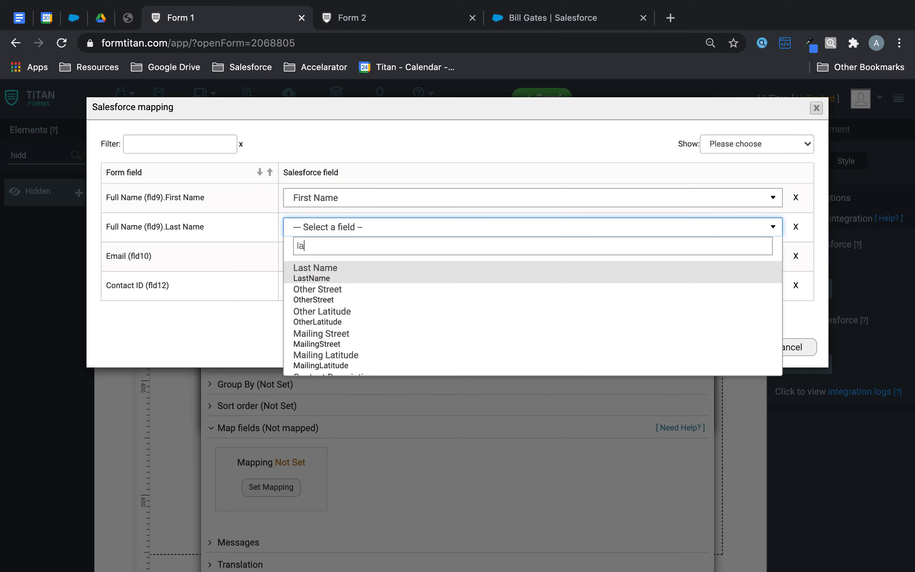
pyautogui.click(336, 274)
pyautogui.click(340, 261)
pyautogui.write('ema')
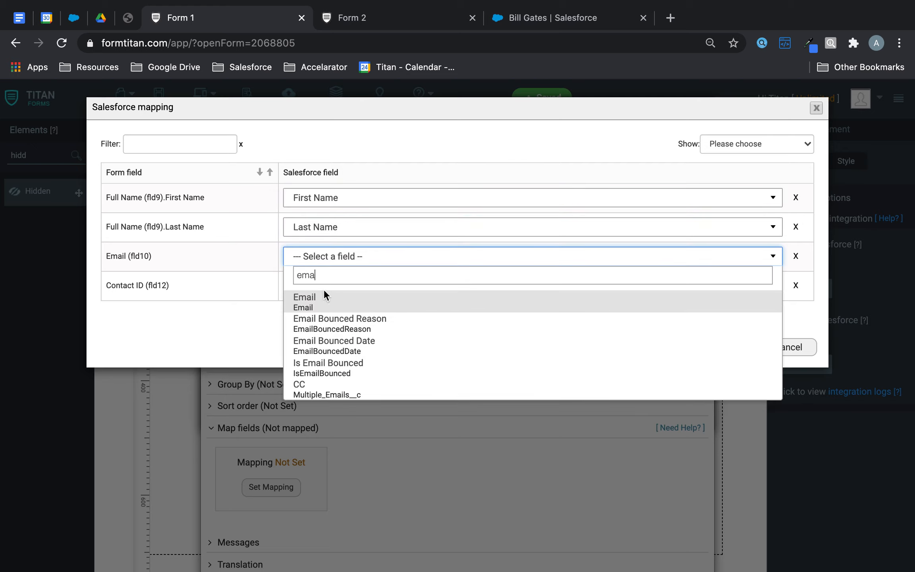
pyautogui.click(322, 305)
pyautogui.click(742, 350)
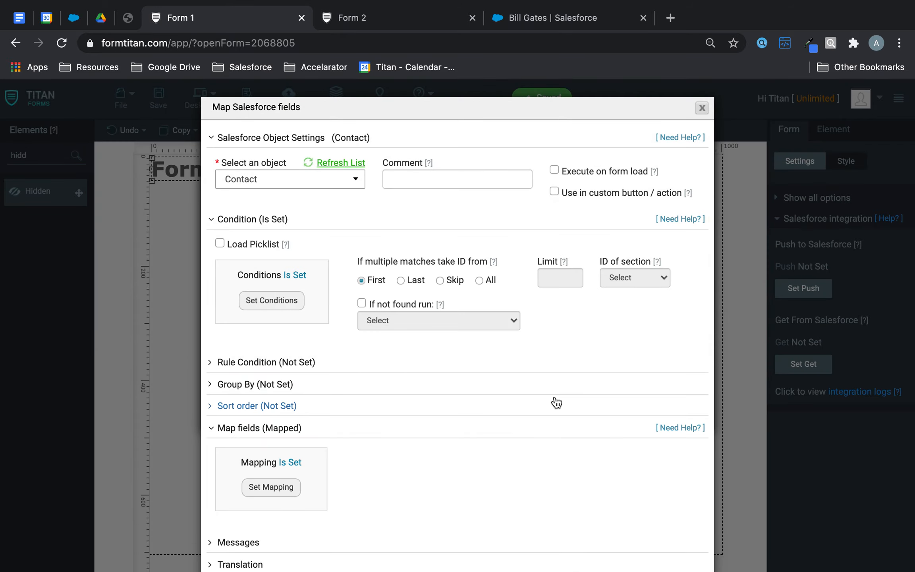
# Step: Apply the Contact lookup settings and finish the Get setup
pyautogui.scroll(-5, 555, 402)
pyautogui.click(594, 543)
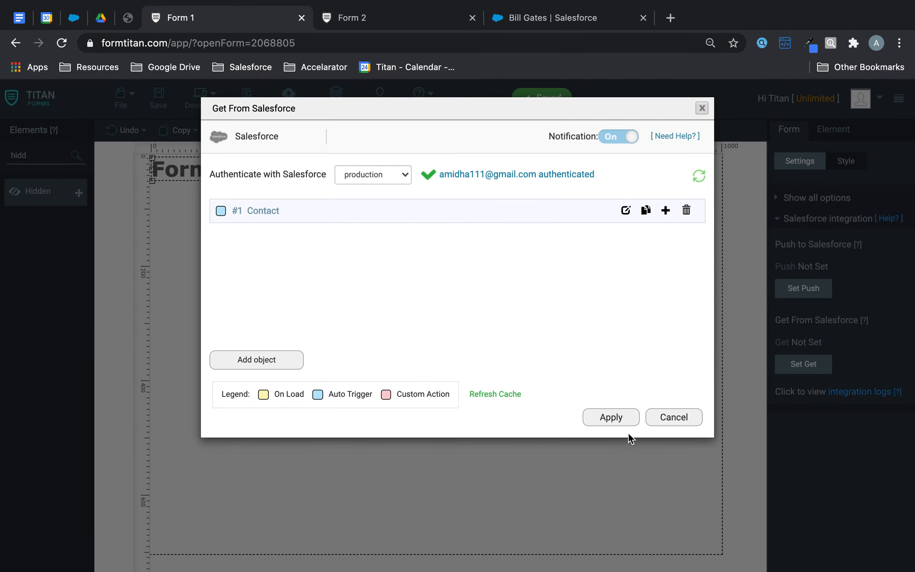
pyautogui.click(611, 417)
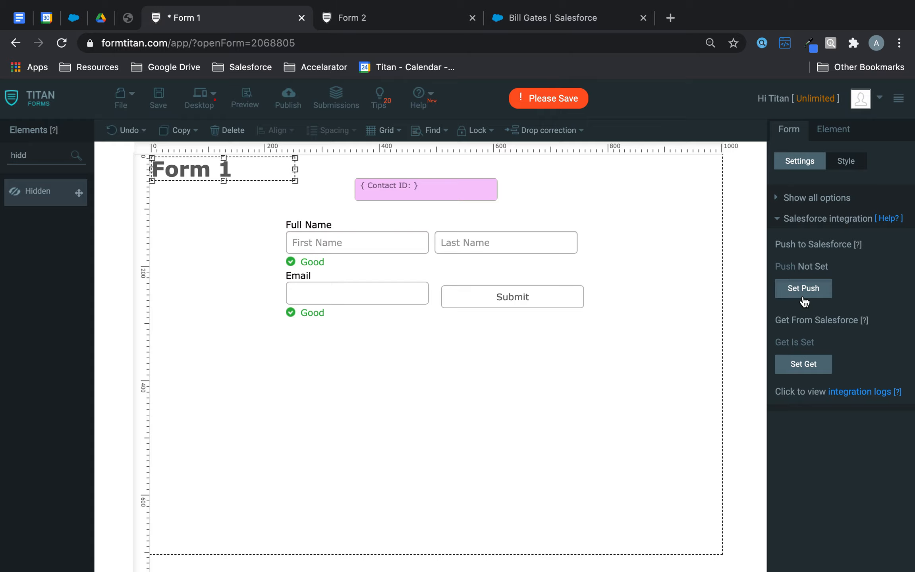
# Step: Add Contact as the Salesforce object to push, with the action set to update
pyautogui.click(803, 289)
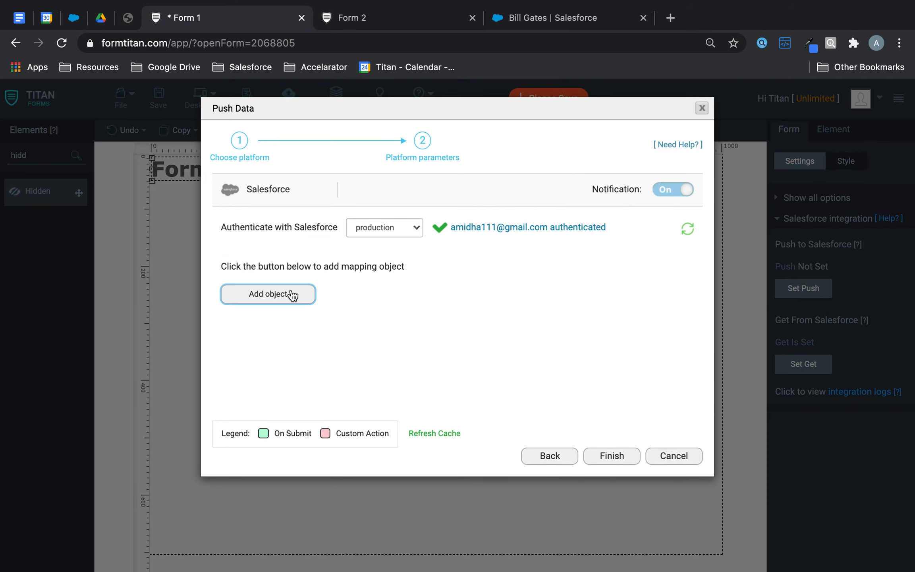
pyautogui.click(292, 293)
pyautogui.click(314, 183)
pyautogui.write('cont')
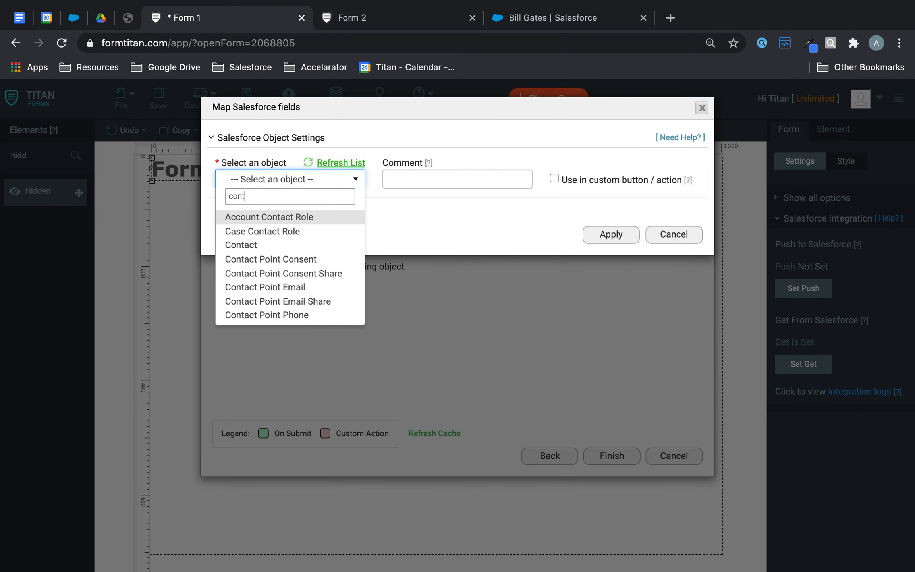
pyautogui.click(247, 248)
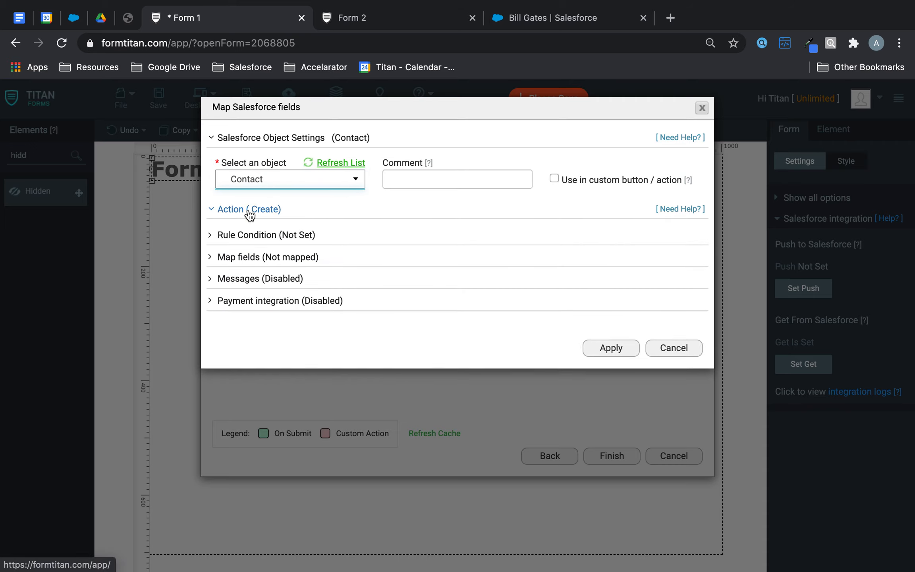
pyautogui.click(249, 210)
pyautogui.click(278, 252)
# Step: Set the update condition to Contact ID Equals the form's Contact ID field
pyautogui.click(274, 312)
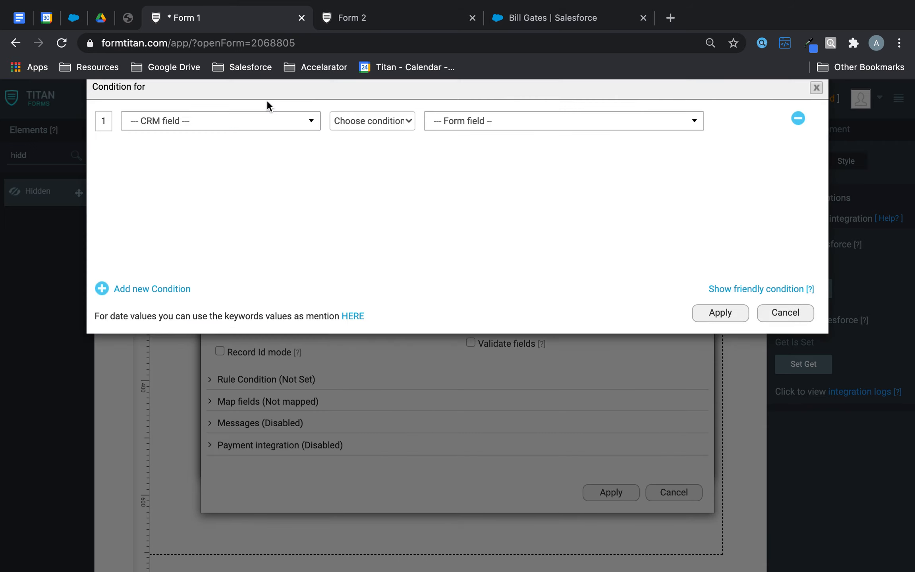
pyautogui.click(237, 143)
pyautogui.click(198, 227)
pyautogui.click(368, 143)
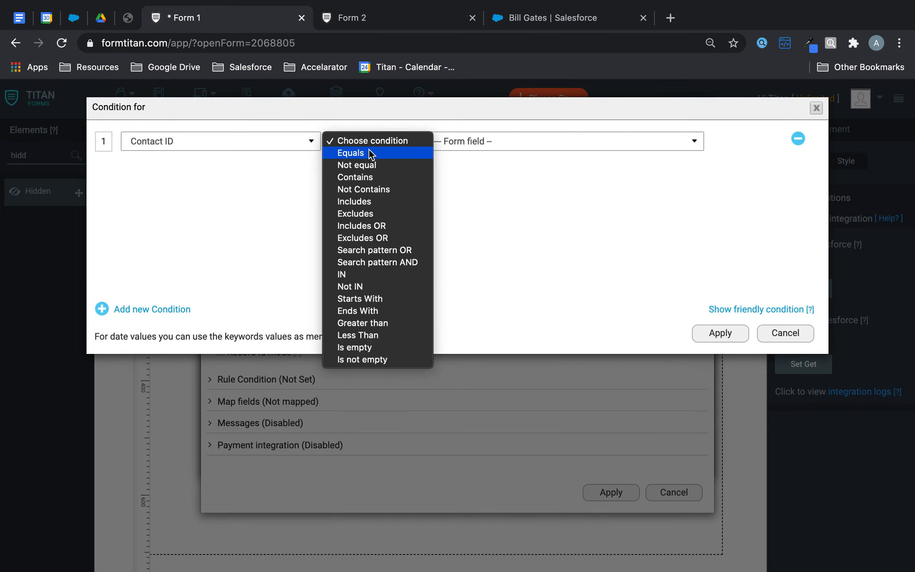
pyautogui.click(367, 152)
pyautogui.click(467, 141)
pyautogui.click(466, 210)
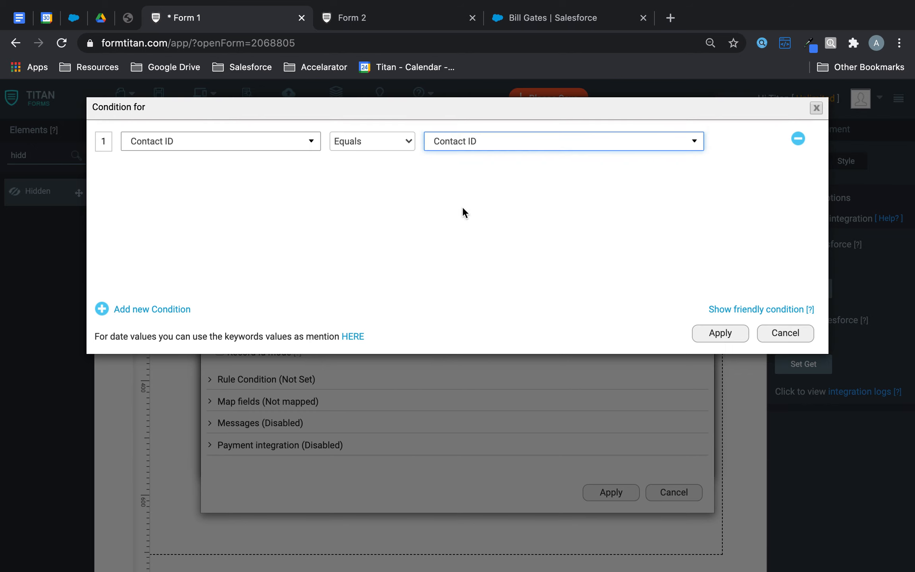
pyautogui.click(715, 329)
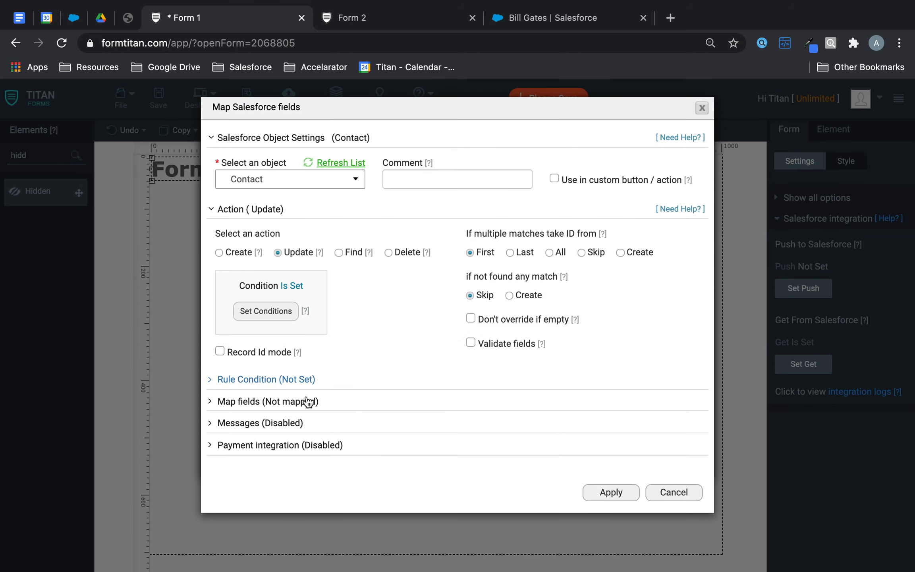
# Step: Map Last Name to Full Name.Last Name and First Name to Full Name.First Name
pyautogui.click(274, 402)
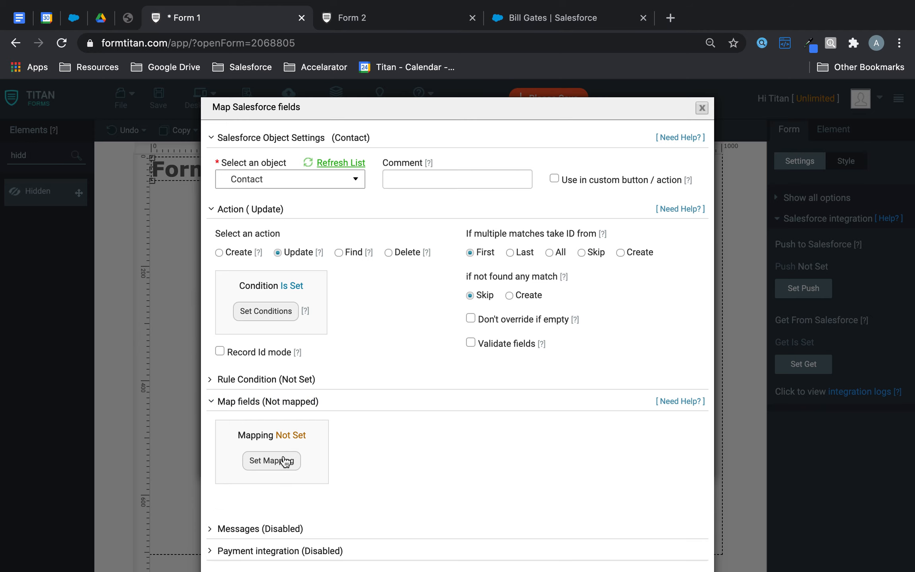
pyautogui.click(284, 456)
pyautogui.click(341, 254)
pyautogui.write('las')
pyautogui.click(323, 299)
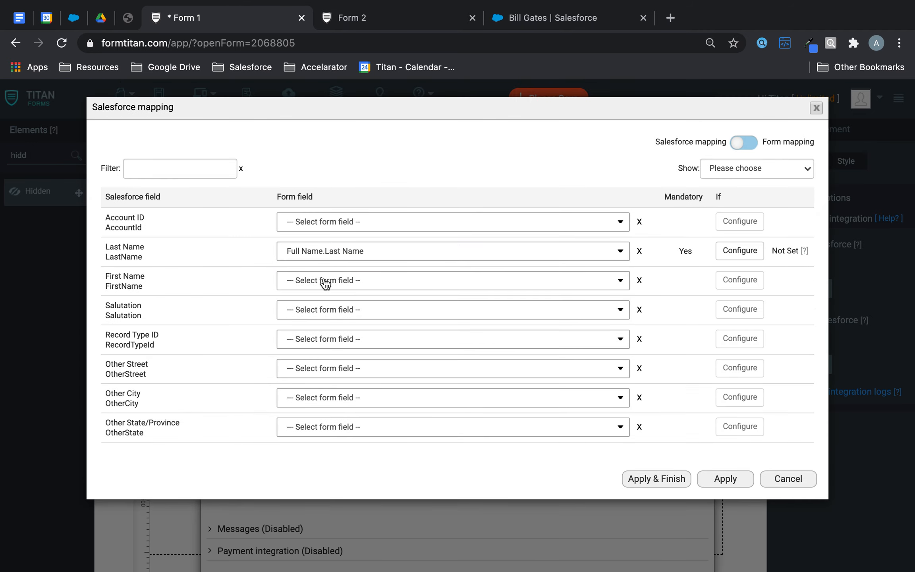
pyautogui.click(327, 282)
pyautogui.write('fir')
pyautogui.click(317, 319)
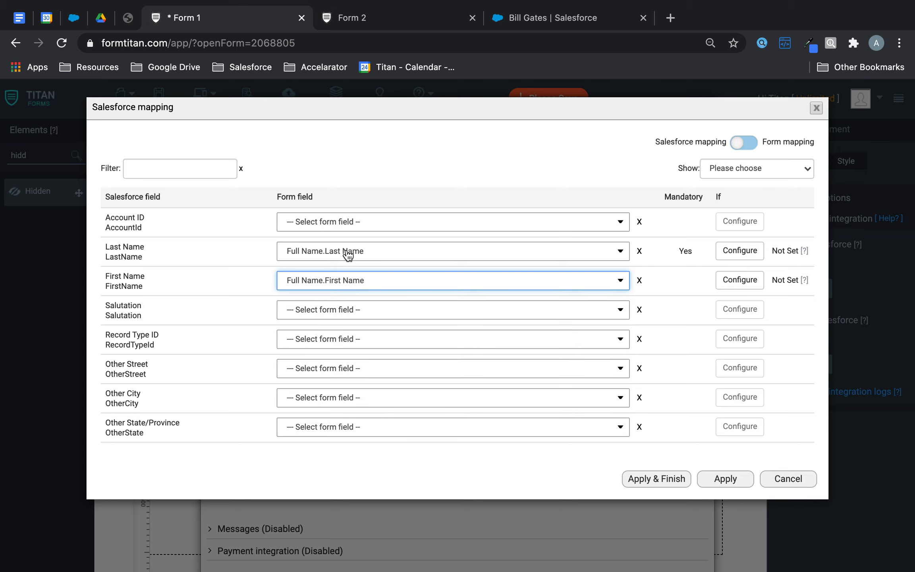
# Step: Map Email to the form's Email field, apply and finish, and save Form 1
pyautogui.click(177, 168)
pyautogui.write('ema')
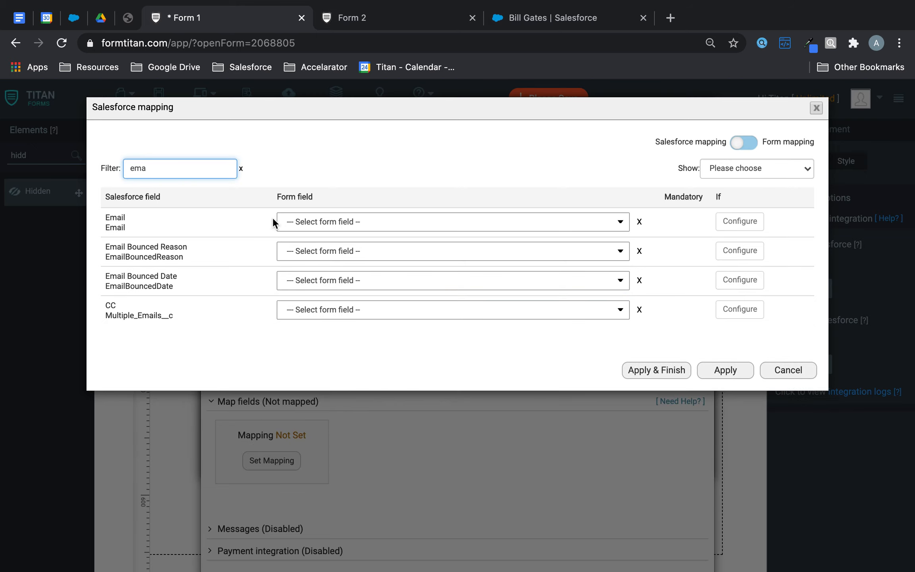
pyautogui.click(341, 221)
pyautogui.write('ema')
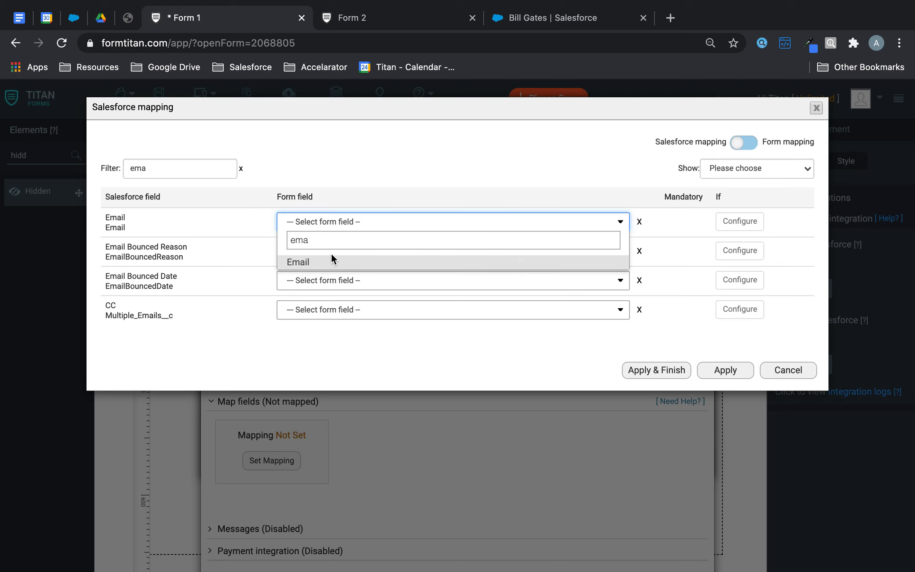
pyautogui.click(329, 263)
pyautogui.click(641, 373)
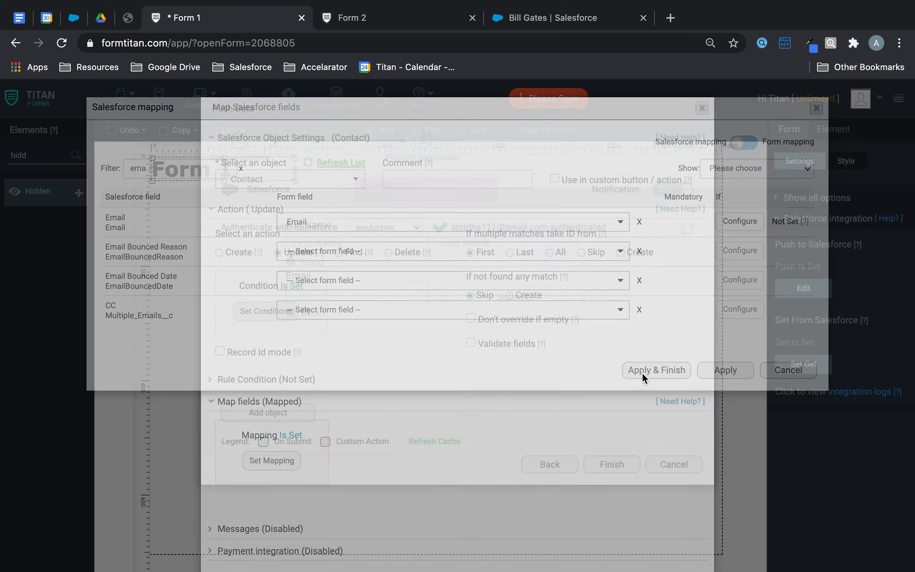
pyautogui.click(157, 99)
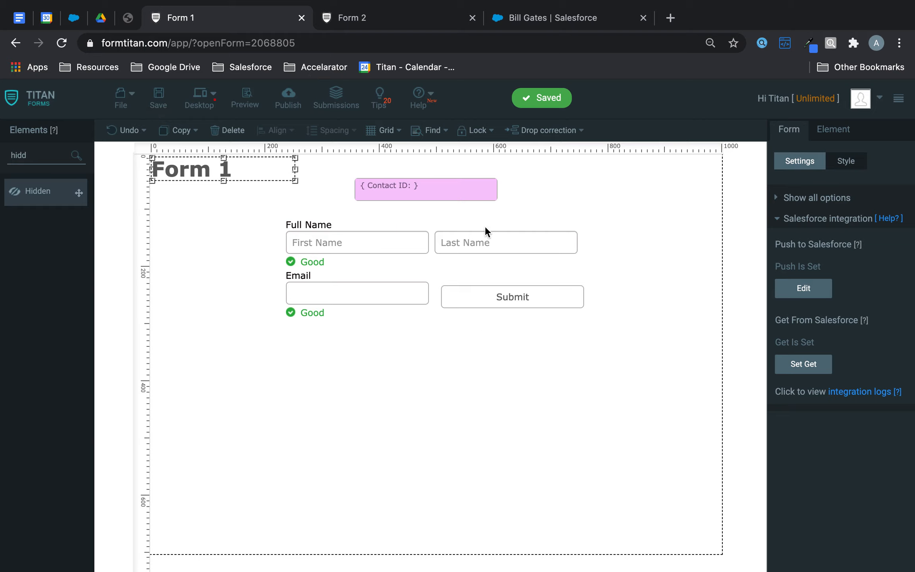
# Step: Add a heading to Form 2 reading "Please wait while we redirect you..."
pyautogui.click(427, 19)
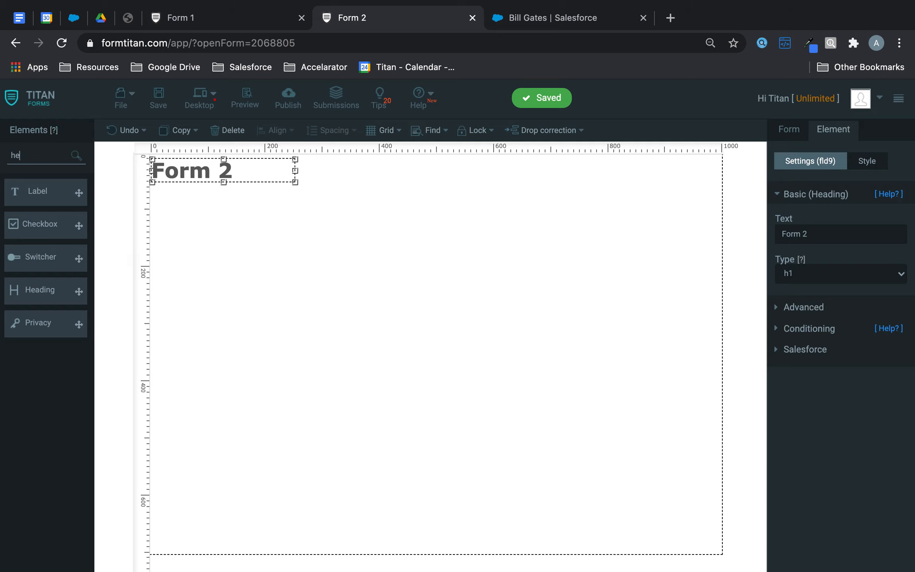
pyautogui.write('hea')
pyautogui.moveTo(41, 227); pyautogui.dragTo(315, 262)
pyautogui.doubleClick(814, 236)
pyautogui.write('Please wait while we')
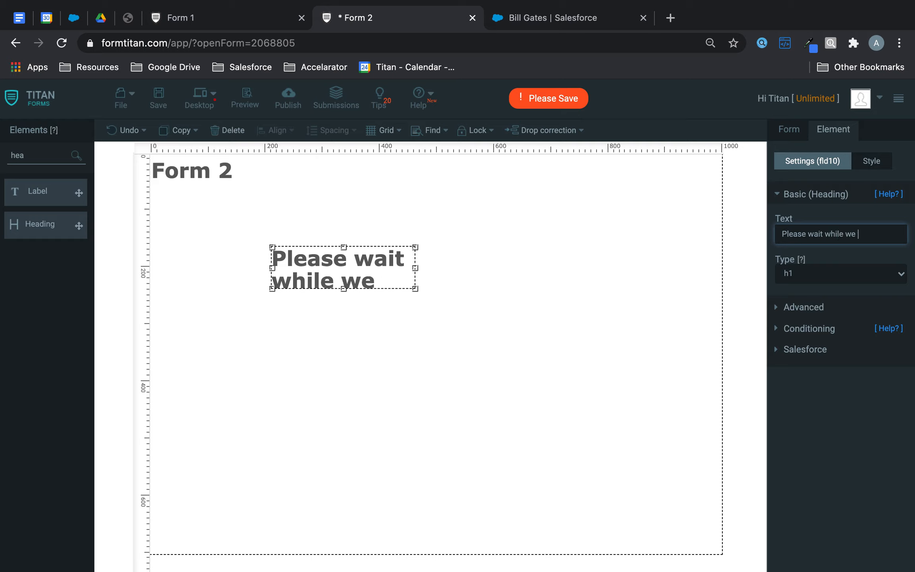
pyautogui.write(' redirect you')
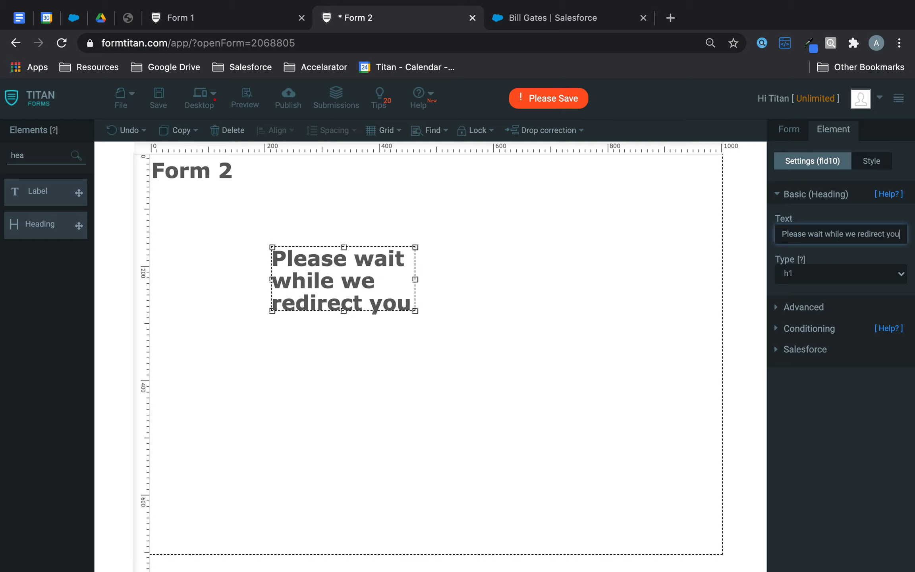
pyautogui.write('...')
# Step: Widen the heading to fit on one line and centre it on the page
pyautogui.click(551, 356)
pyautogui.moveTo(370, 295); pyautogui.dragTo(254, 296)
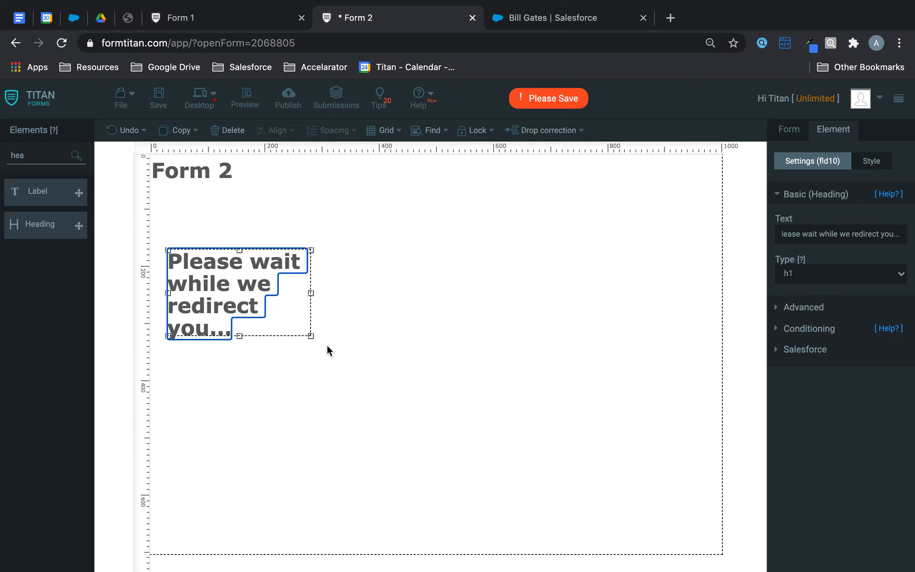
pyautogui.moveTo(311, 336); pyautogui.dragTo(591, 281)
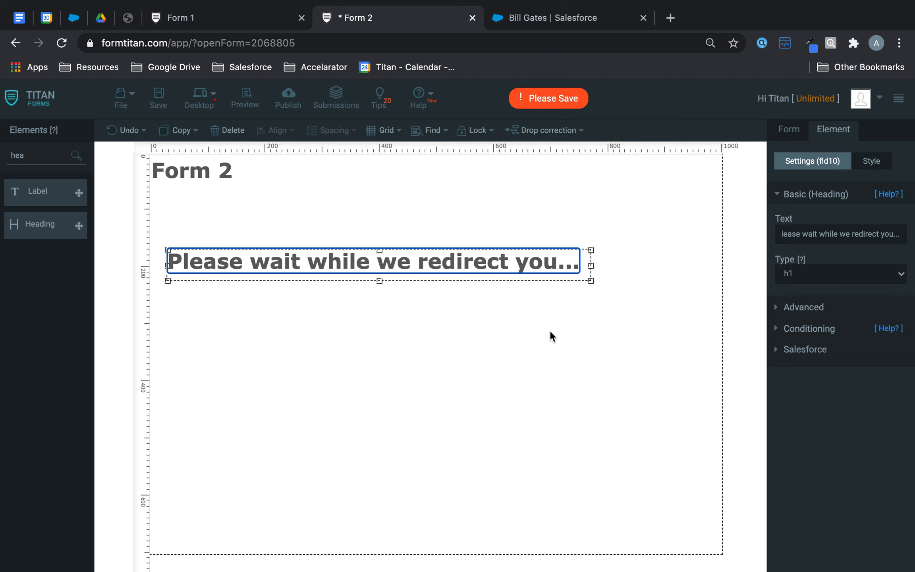
pyautogui.click(528, 205)
pyautogui.moveTo(503, 263); pyautogui.dragTo(561, 263)
# Step: Save Form 2, then check its published URL in the Publish options
pyautogui.click(161, 106)
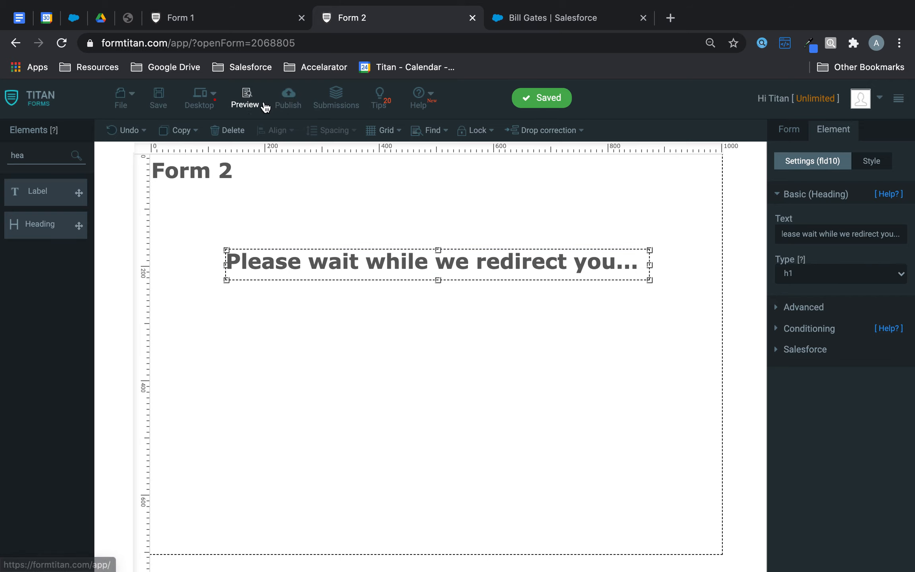
pyautogui.click(287, 102)
pyautogui.moveTo(526, 154); pyautogui.dragTo(243, 144)
pyautogui.click(701, 108)
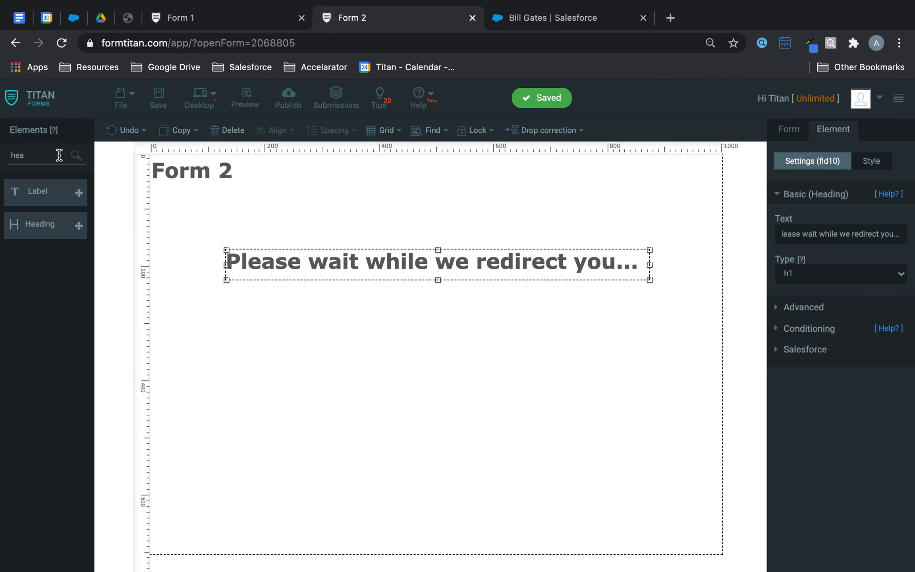
# Step: Drop a Hidden element near the top of Form 2, rename it Contact ID, and save
pyautogui.write('head')
pyautogui.press('BackSpace')
pyautogui.press('BackSpace')
pyautogui.press('BackSpace')
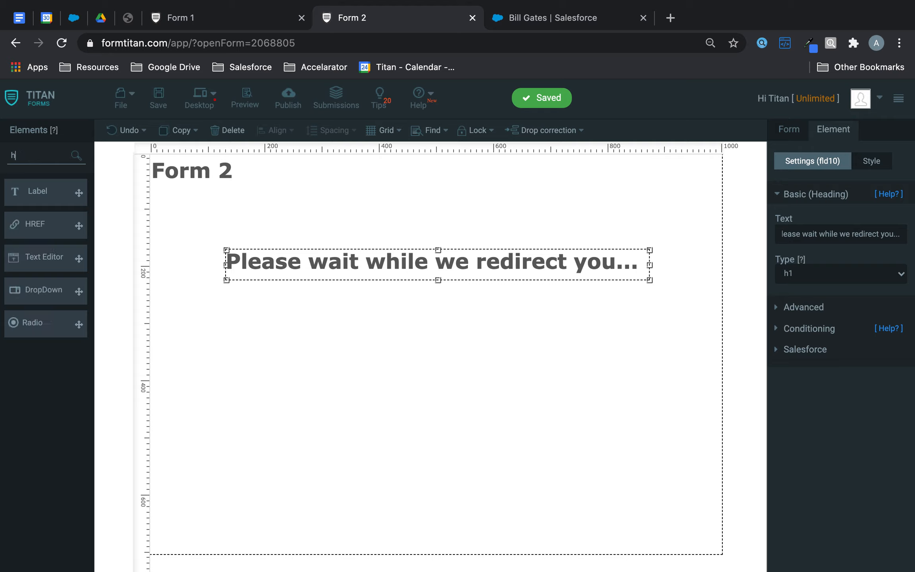
pyautogui.press('BackSpace')
pyautogui.write('hidd')
pyautogui.moveTo(76, 191); pyautogui.dragTo(405, 206)
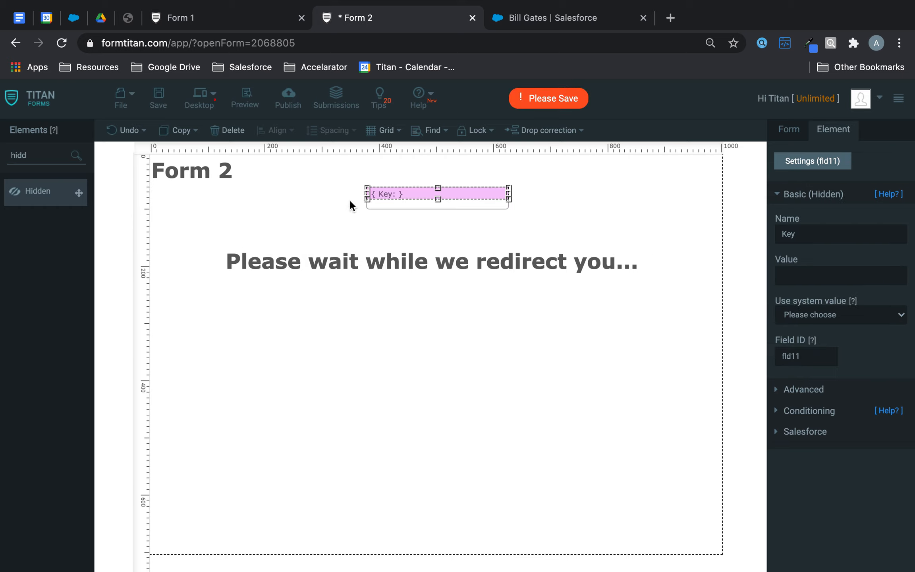
pyautogui.doubleClick(824, 240)
pyautogui.write('Contact ID')
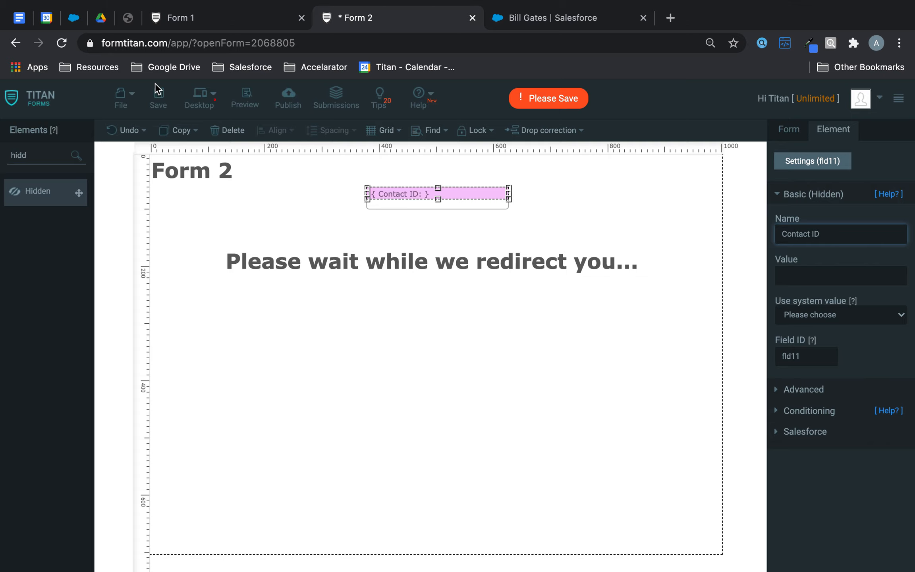
pyautogui.click(158, 98)
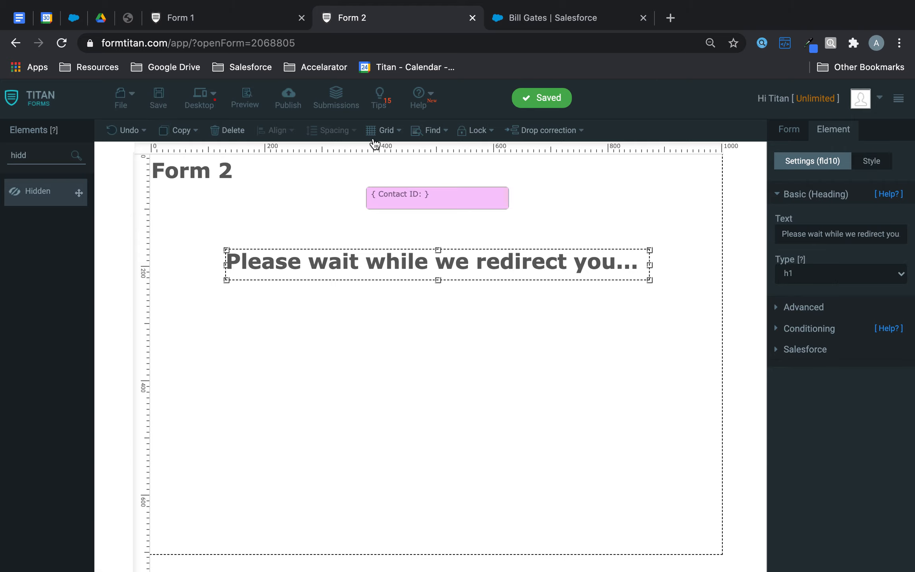
pyautogui.click(429, 199)
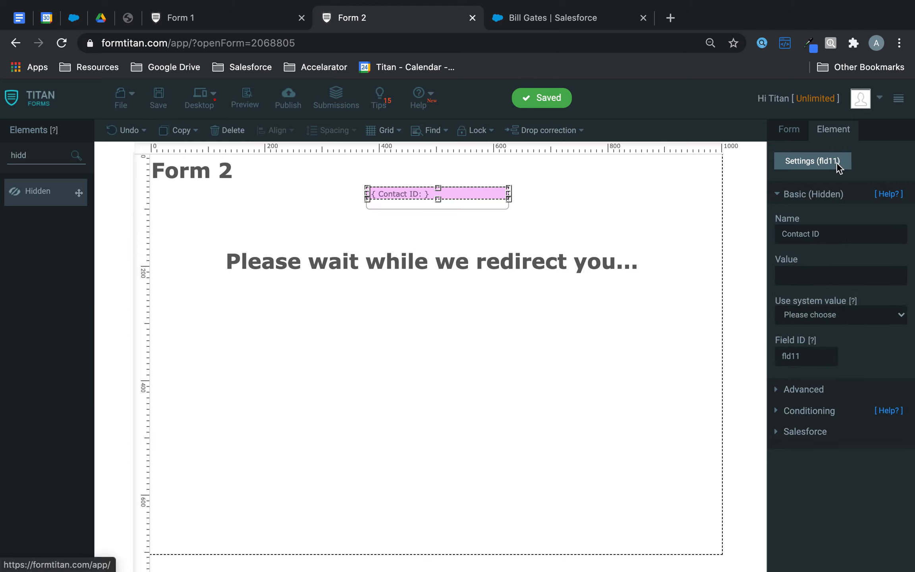
# Step: Set Form 1's on-submit redirect to Form 2's published URL, opening in the same window
pyautogui.click(288, 95)
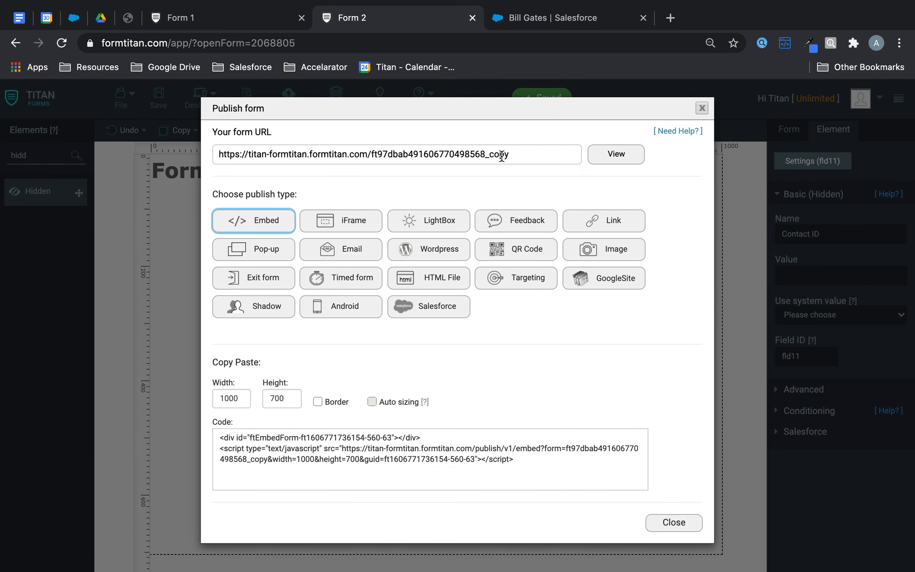
pyautogui.moveTo(516, 153); pyautogui.dragTo(232, 153)
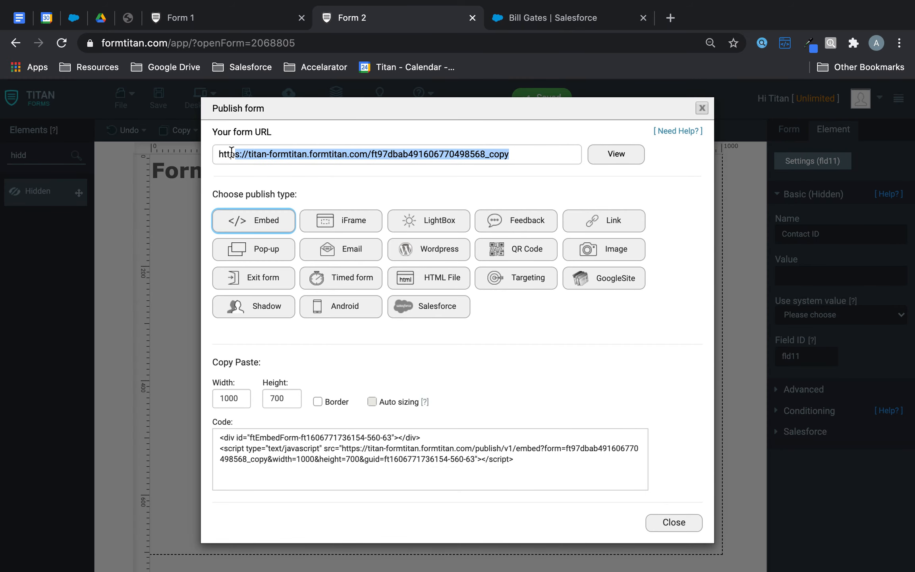
pyautogui.click(198, 18)
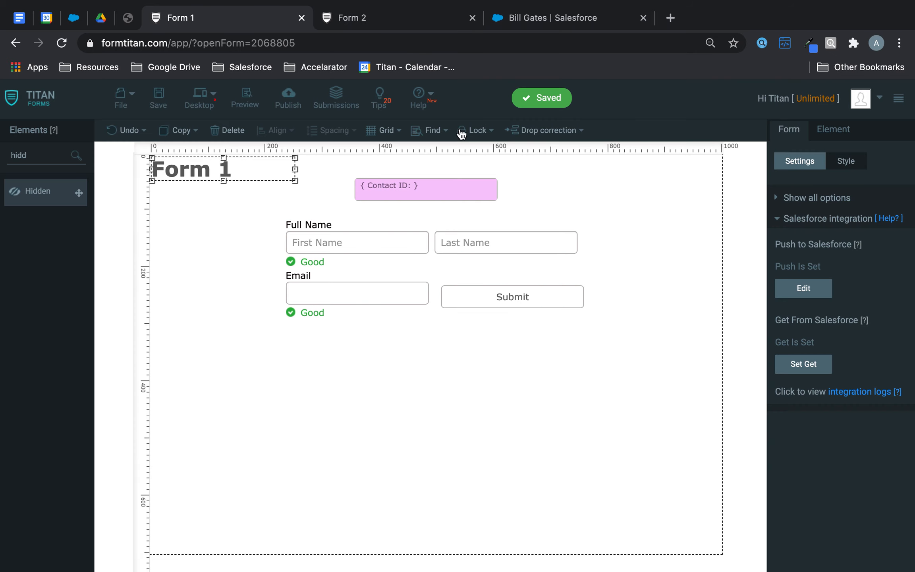
pyautogui.click(825, 198)
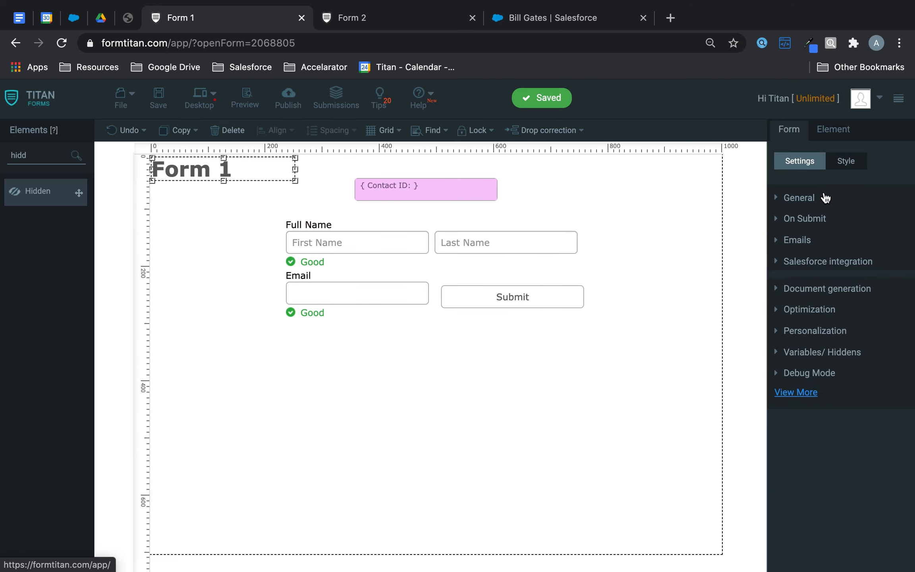
pyautogui.click(812, 218)
pyautogui.click(813, 290)
pyautogui.press('super+v')
pyautogui.click(815, 325)
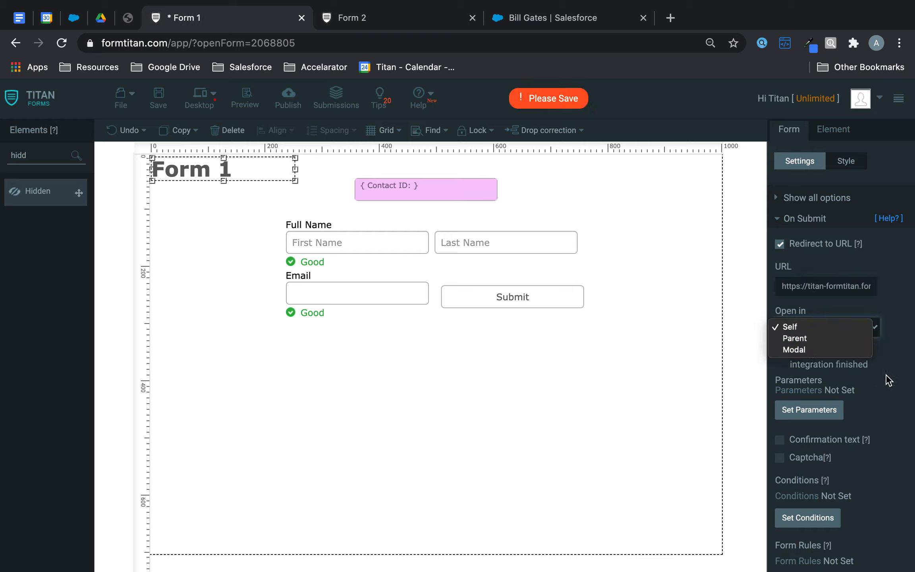
pyautogui.click(908, 393)
# Step: Pass the Contact ID field as redirect parameter fld11, apply it, and save Form 1
pyautogui.click(808, 409)
pyautogui.scroll(-3, 438, 249)
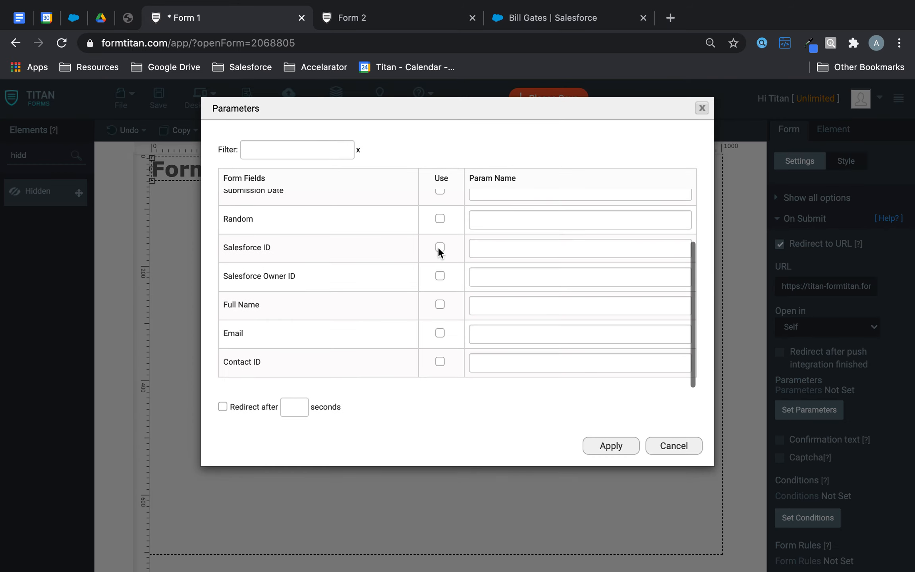
pyautogui.click(396, 17)
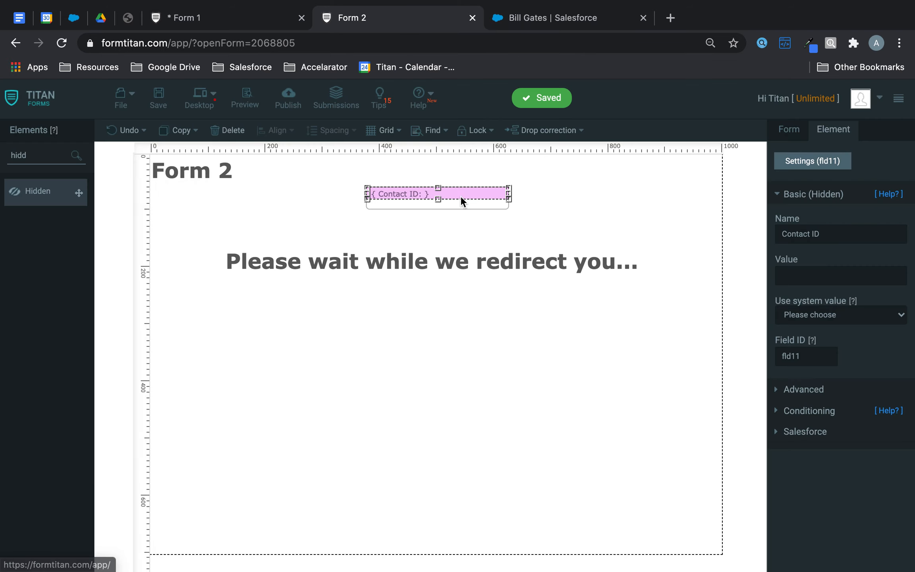
pyautogui.click(536, 235)
pyautogui.click(473, 193)
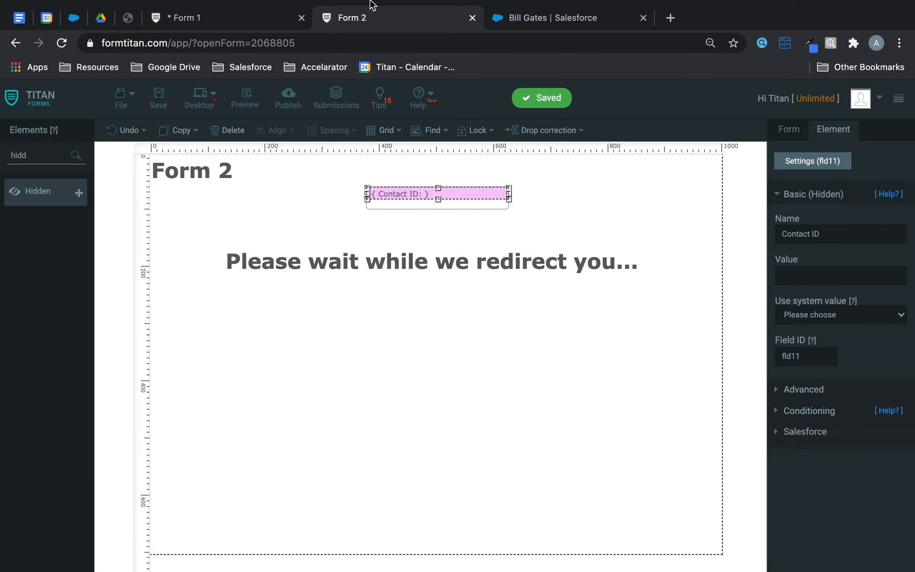
pyautogui.click(250, 20)
pyautogui.click(496, 360)
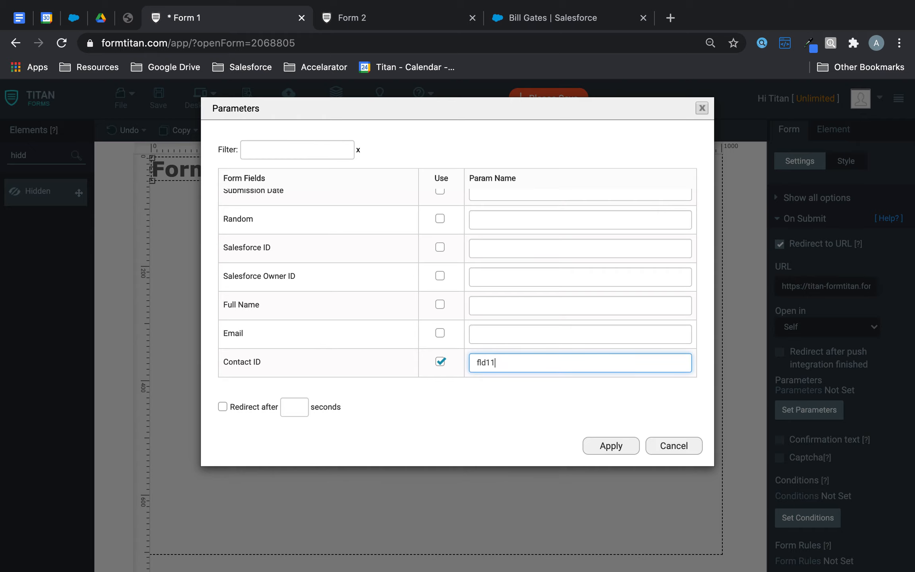
pyautogui.click(610, 447)
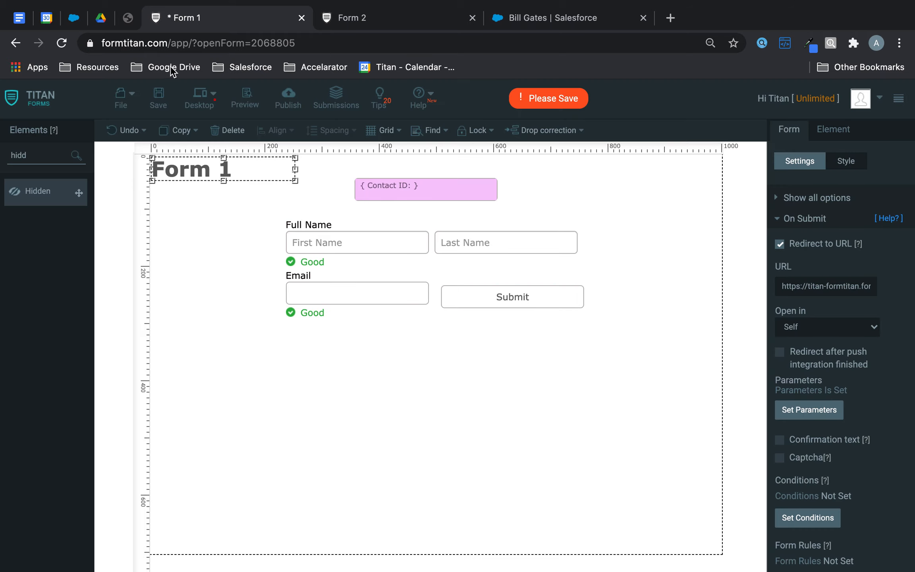
pyautogui.click(158, 95)
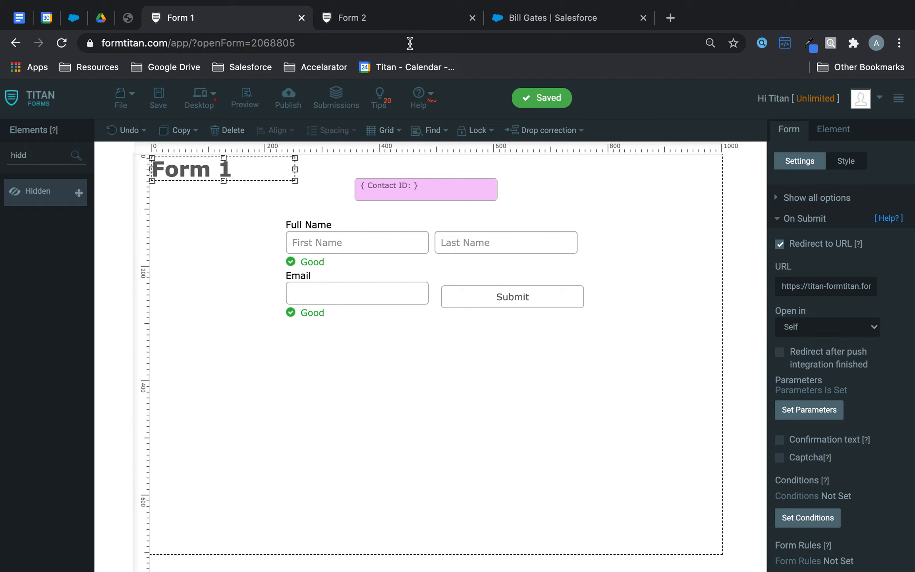
pyautogui.click(411, 16)
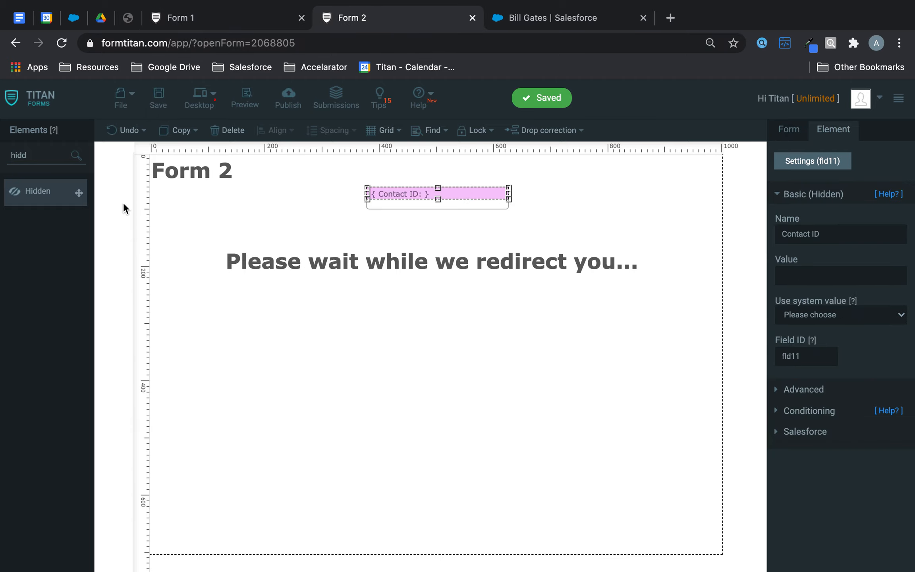
# Step: Add a Calculated field to Form 2 with String mode enabled
pyautogui.moveTo(58, 155); pyautogui.dragTo(1, 157)
pyautogui.write('cal')
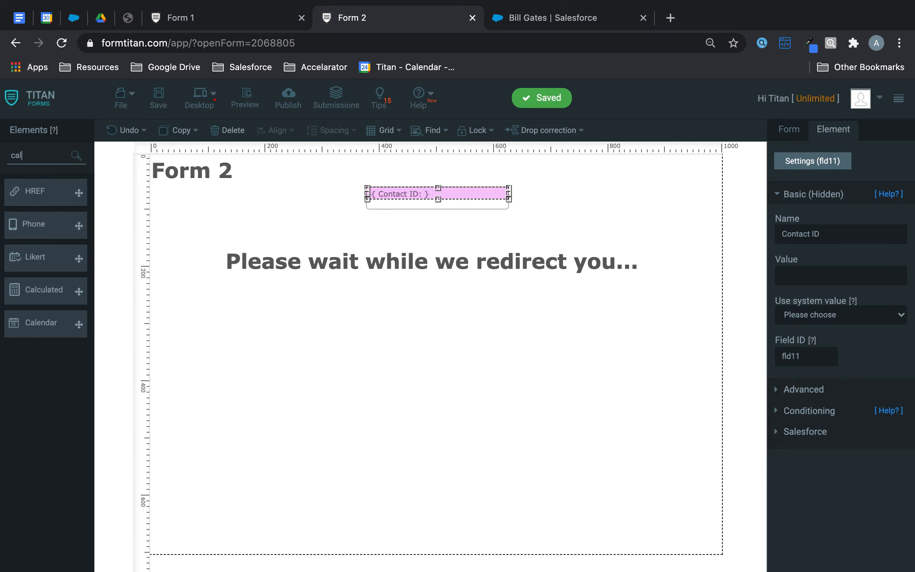
pyautogui.moveTo(79, 291); pyautogui.dragTo(357, 336)
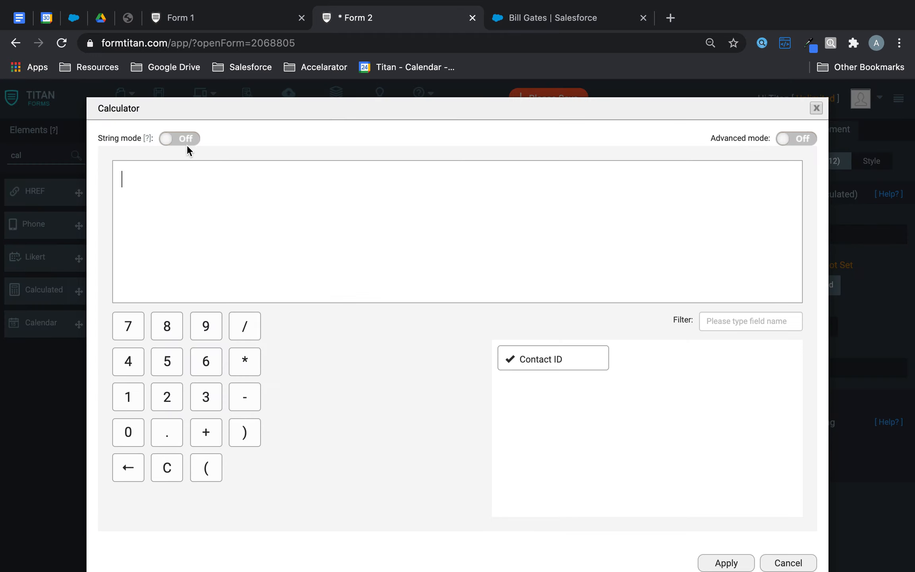
pyautogui.click(184, 142)
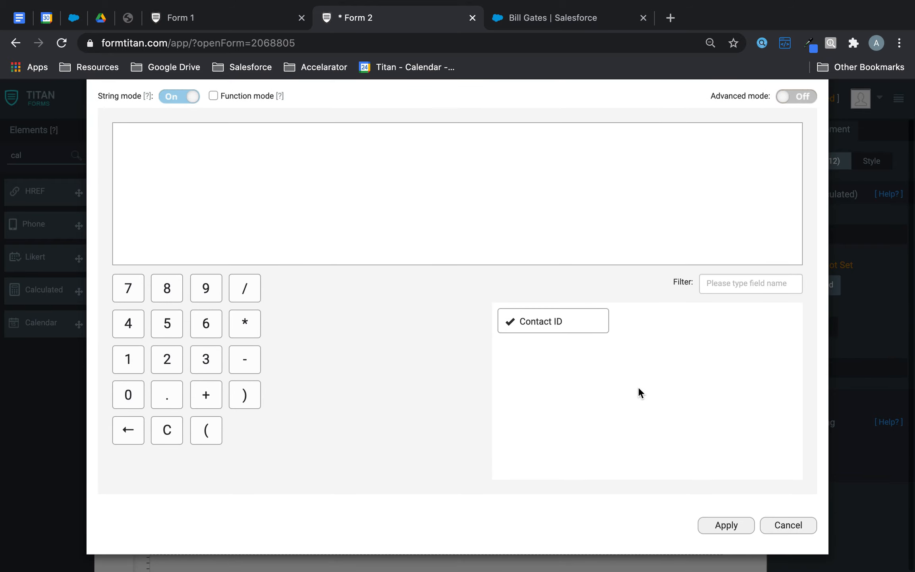
# Step: Copy the Salesforce contact record URL into the calculated field's formula
pyautogui.click(554, 18)
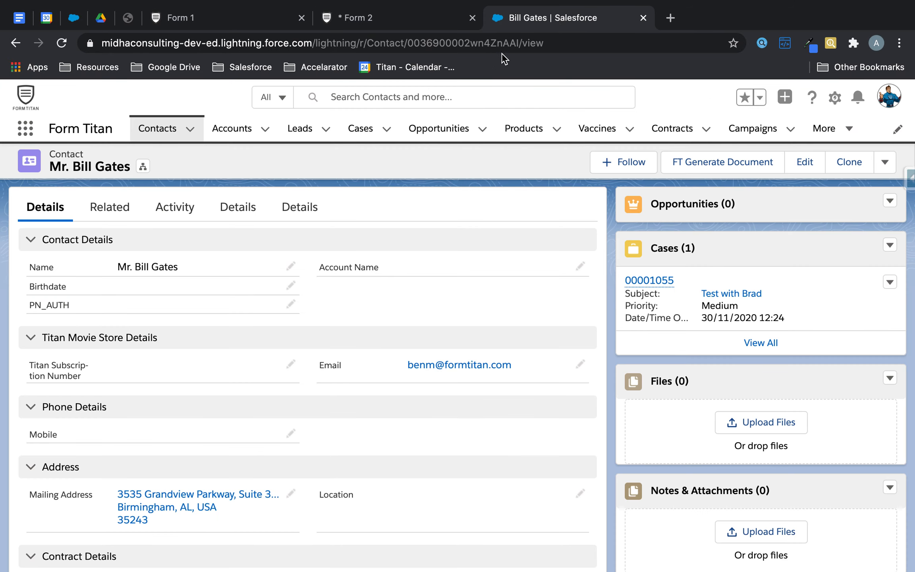
pyautogui.click(512, 43)
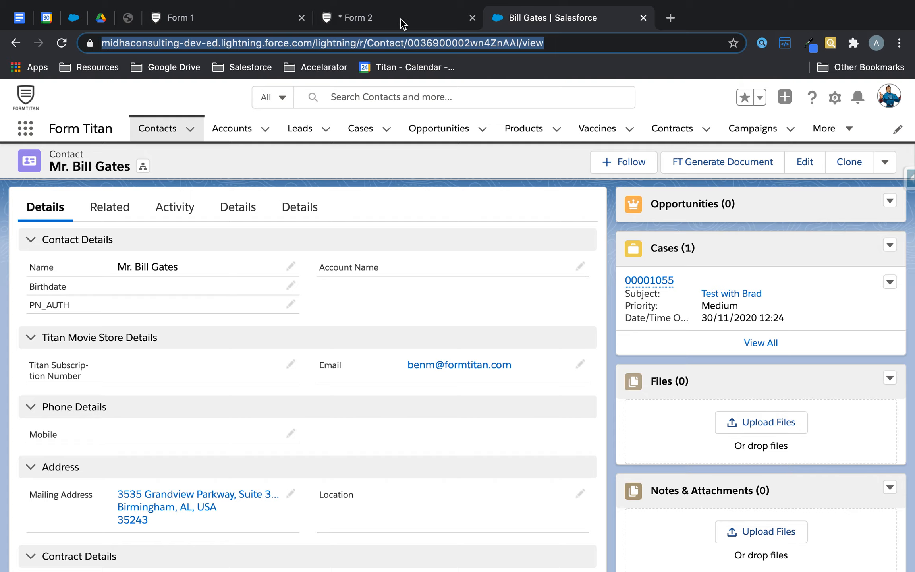
pyautogui.hotkey('ctrl', 'c')
pyautogui.click(384, 22)
pyautogui.click(392, 171)
pyautogui.hotkey('ctrl', 'v')
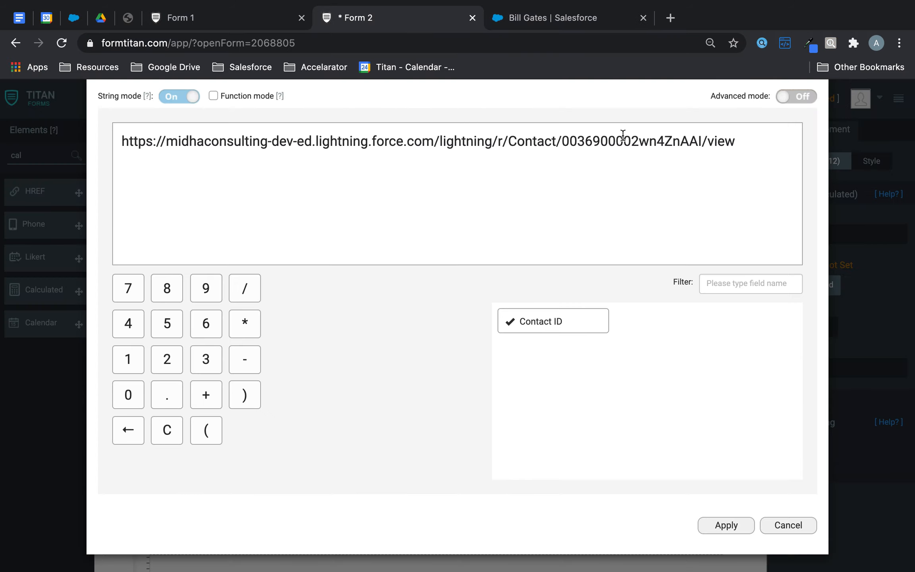
# Step: Replace the hard-coded record id with the Contact ID field and apply the formula
pyautogui.moveTo(702, 141); pyautogui.dragTo(508, 139)
pyautogui.press('BackSpace')
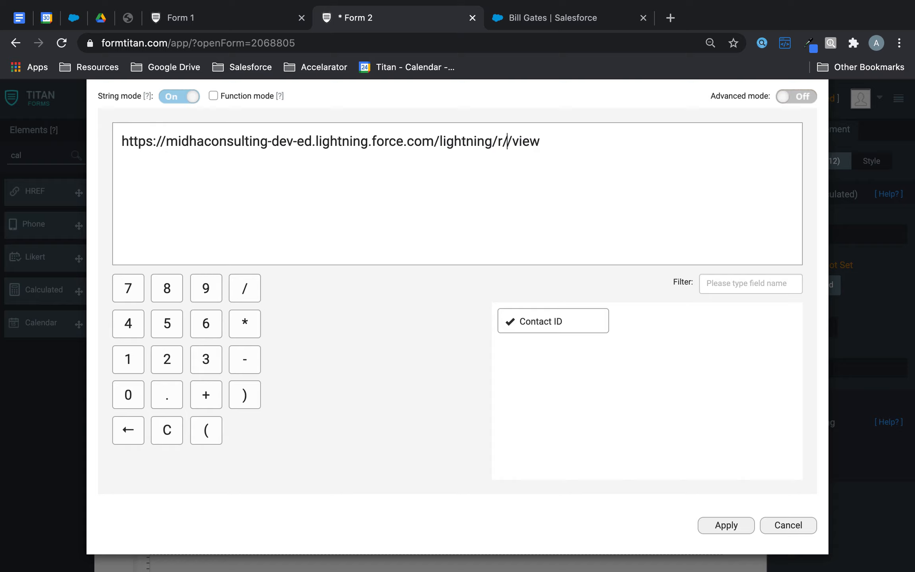
pyautogui.moveTo(555, 319); pyautogui.dragTo(510, 131)
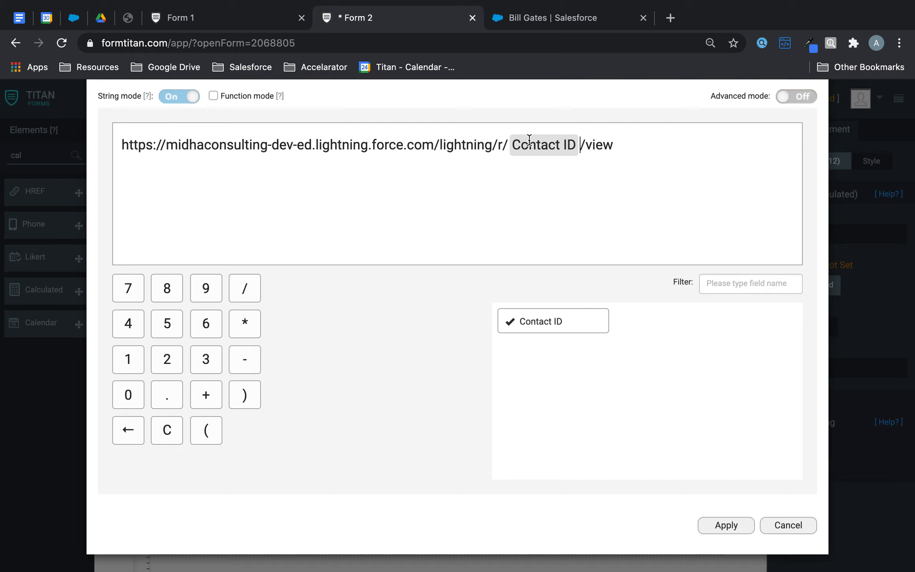
pyautogui.click(735, 524)
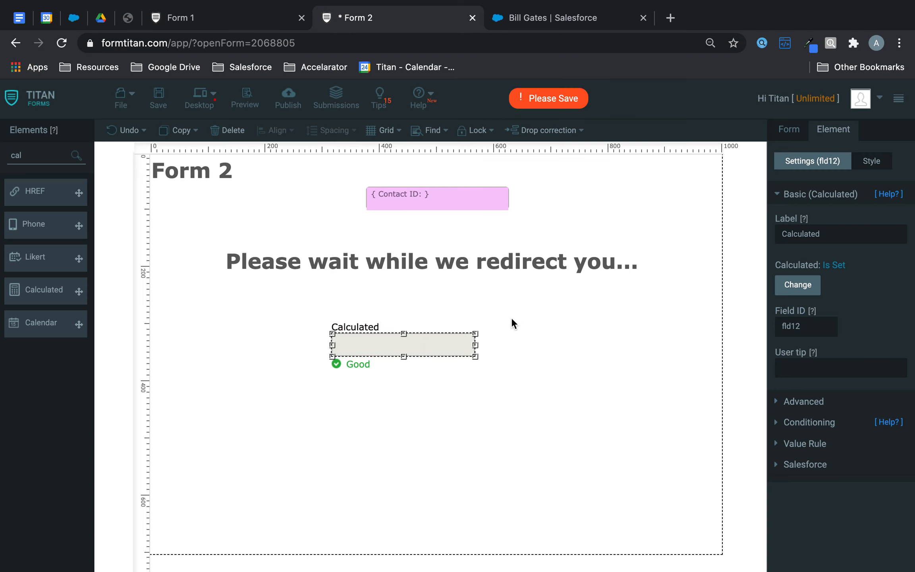
pyautogui.moveTo(838, 233); pyautogui.dragTo(620, 235)
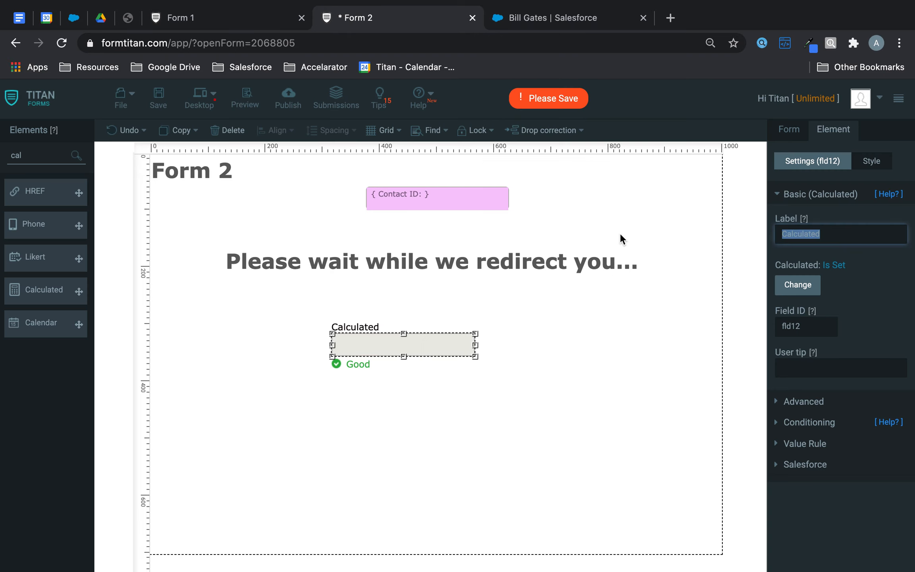
# Step: Label the calculated field URL DYNAMIC and add a Hidden field below it
pyautogui.write('URL DYNAMIC')
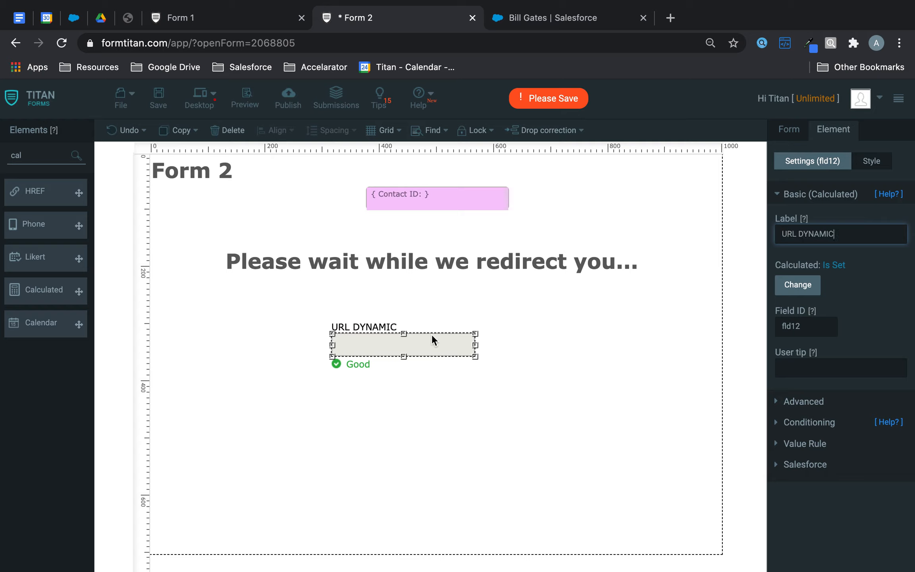
pyautogui.moveTo(432, 337); pyautogui.dragTo(462, 330)
pyautogui.moveTo(51, 155); pyautogui.dragTo(2, 153)
pyautogui.write('hidd')
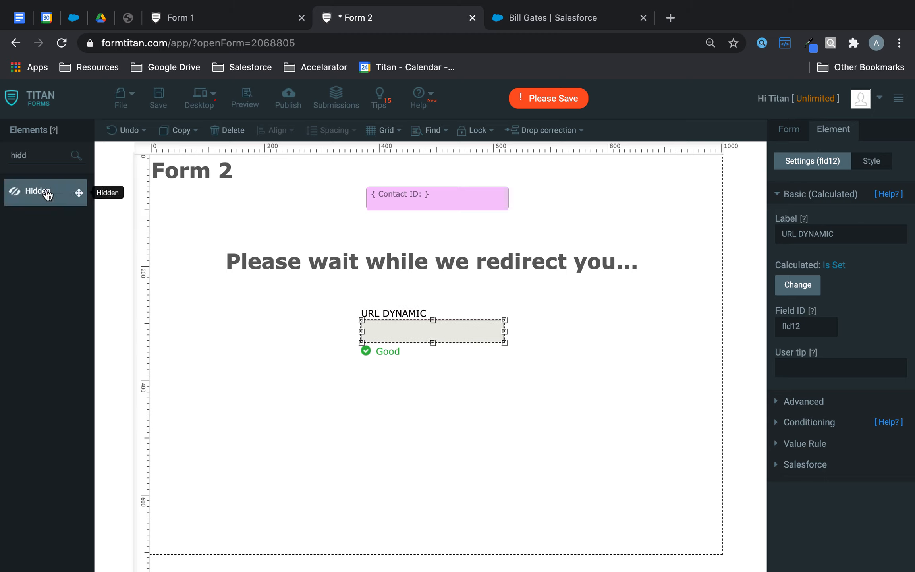
pyautogui.moveTo(45, 192); pyautogui.dragTo(403, 391)
# Step: Name the hidden field Final Redirect and make it use the value from fld12
pyautogui.doubleClick(812, 235)
pyautogui.write('Fimal')
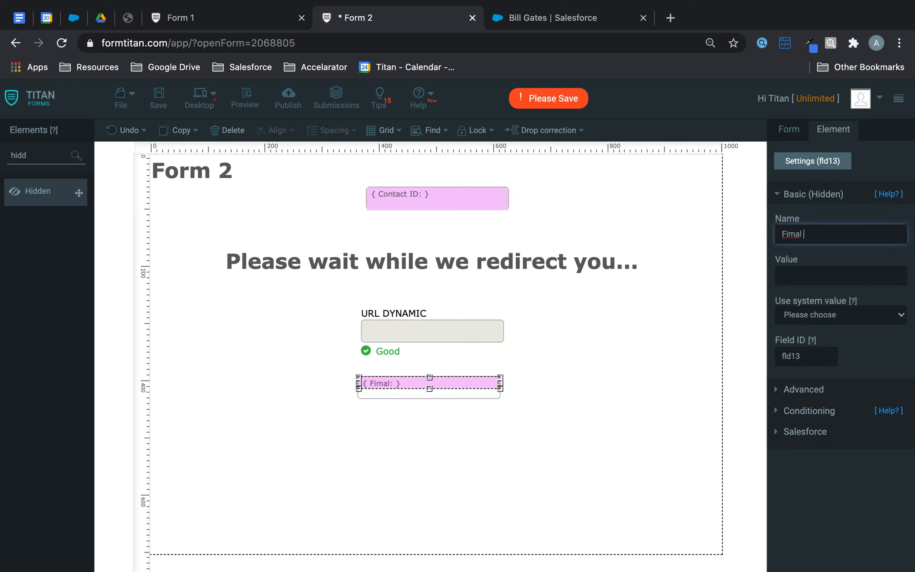
pyautogui.press('BackSpace')
pyautogui.write('nal Redirect')
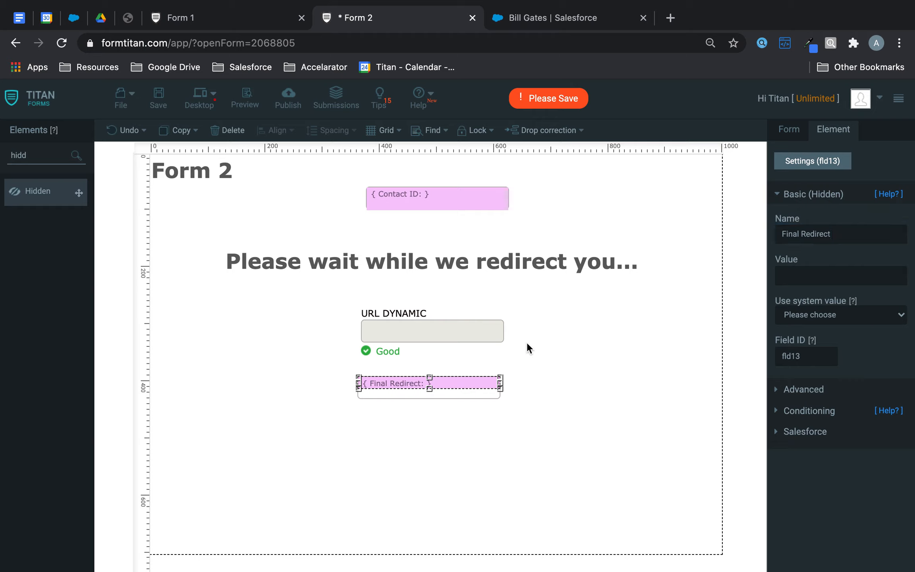
pyautogui.click(485, 320)
pyautogui.click(473, 382)
pyautogui.click(809, 393)
pyautogui.click(833, 260)
pyautogui.write('fld12')
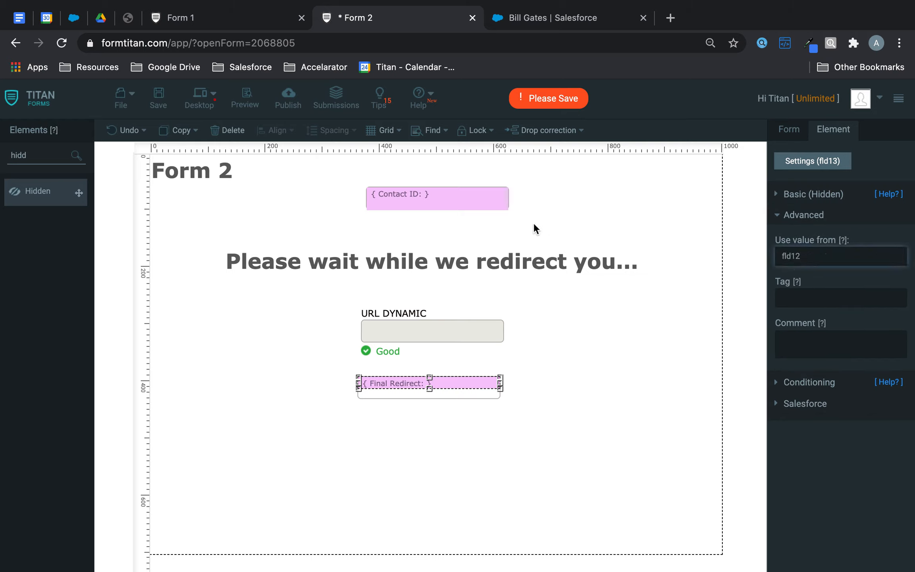
# Step: Save Form 2 and turn on Show Hidden Fields in its Debug Mode
pyautogui.click(158, 97)
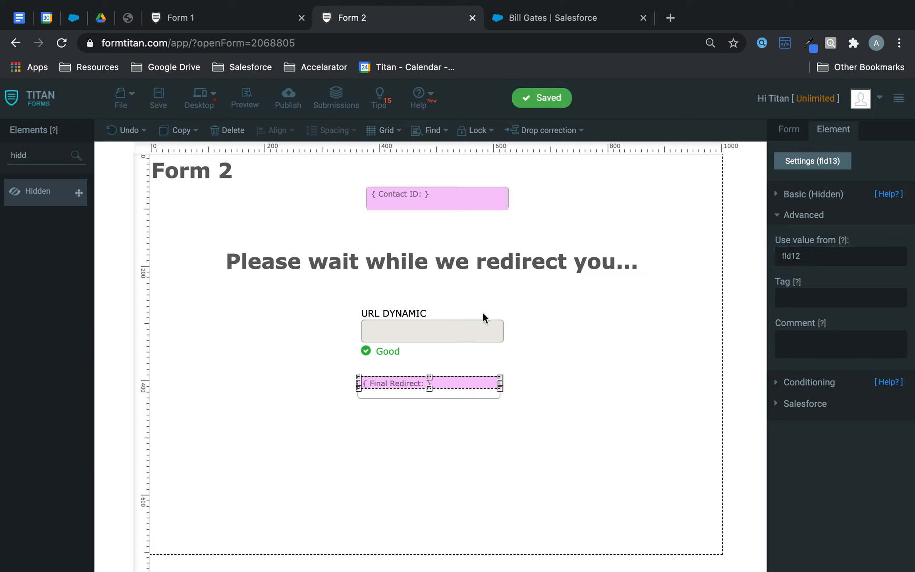
pyautogui.click(482, 325)
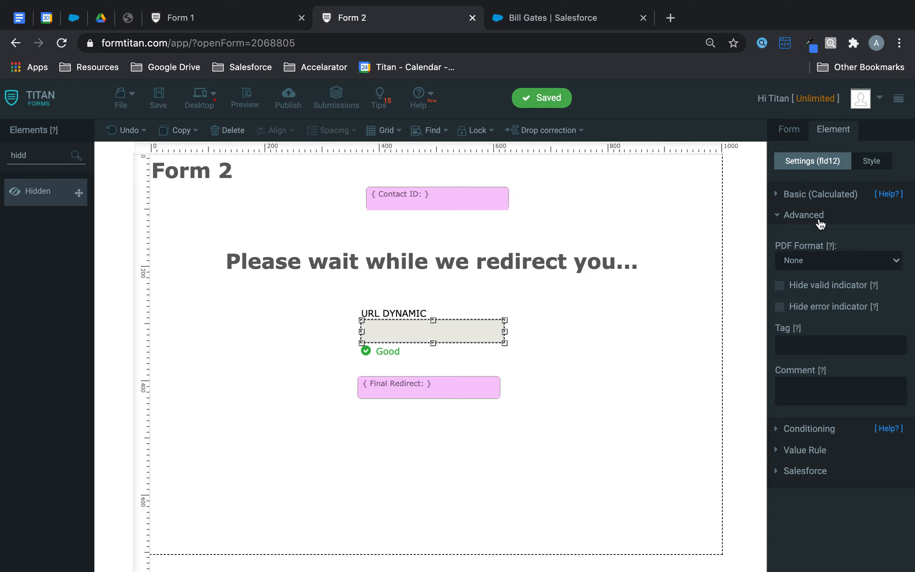
pyautogui.click(792, 129)
pyautogui.click(808, 366)
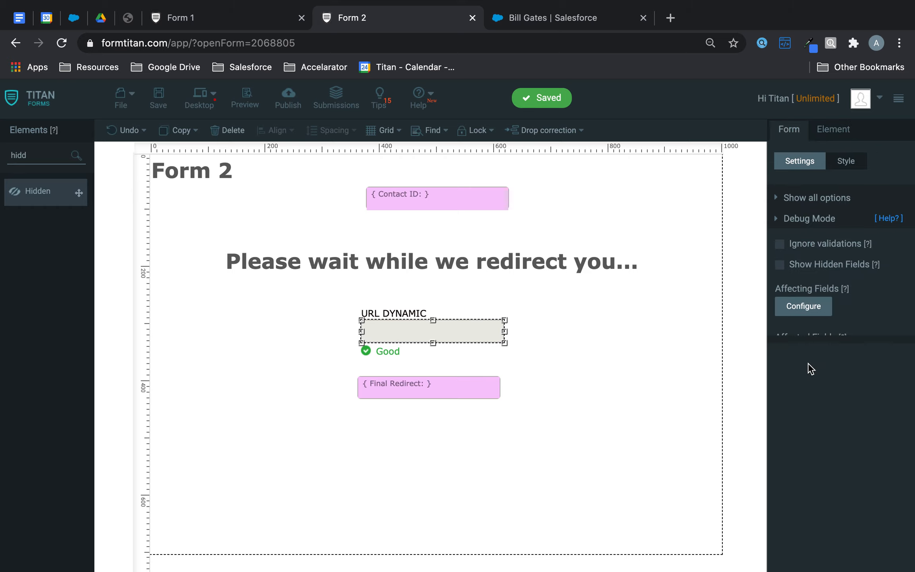
pyautogui.click(780, 264)
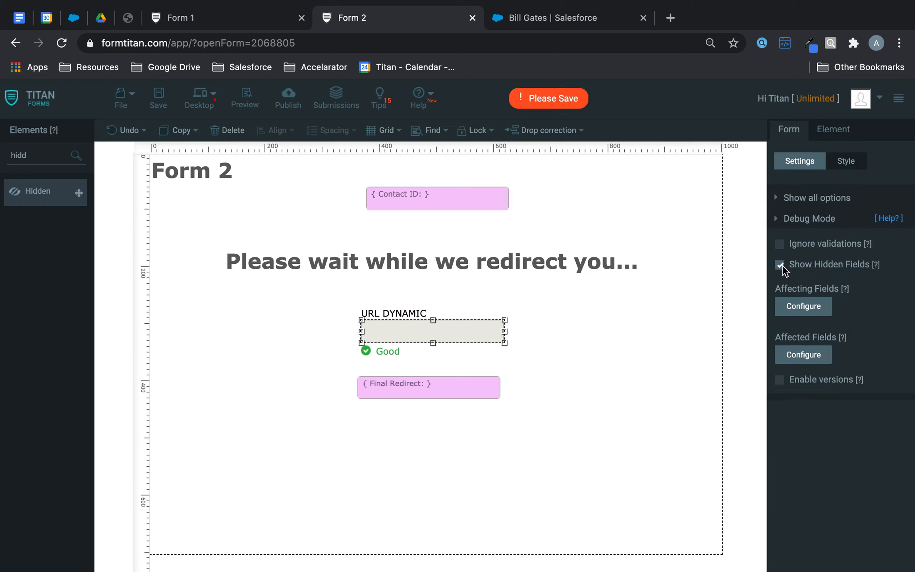
pyautogui.click(158, 96)
pyautogui.click(448, 199)
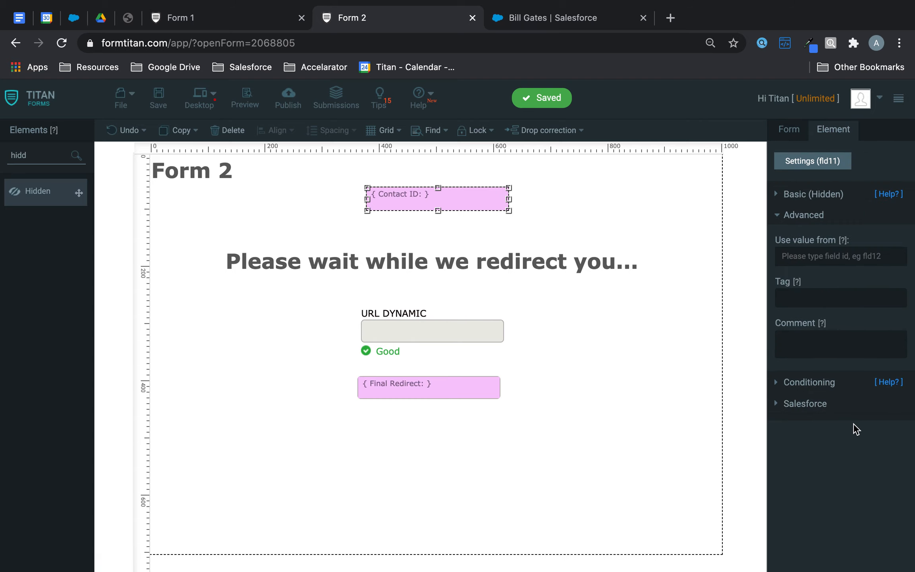
pyautogui.click(809, 381)
# Step: Give Contact ID a condition: when not empty, redirect to Final Redirect; then save
pyautogui.click(824, 300)
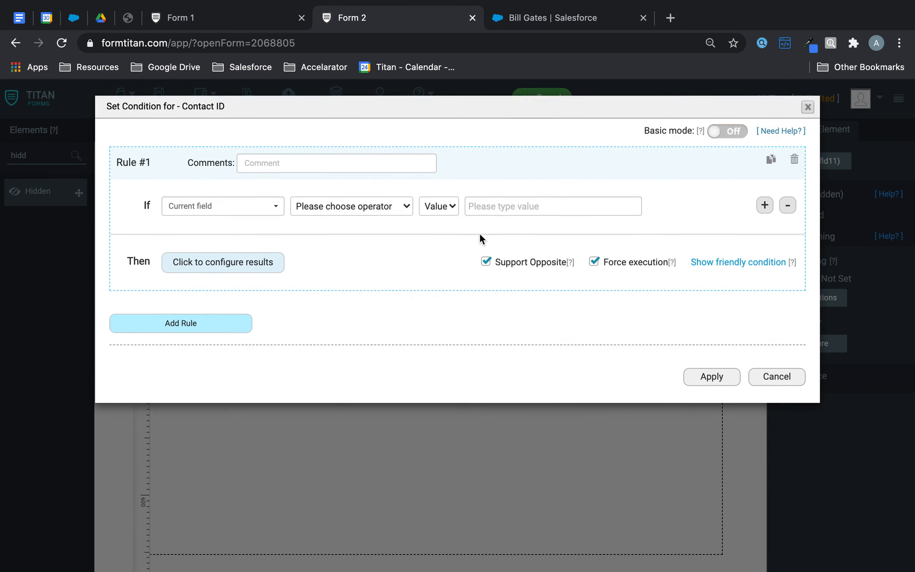
pyautogui.click(372, 214)
pyautogui.press('Escape')
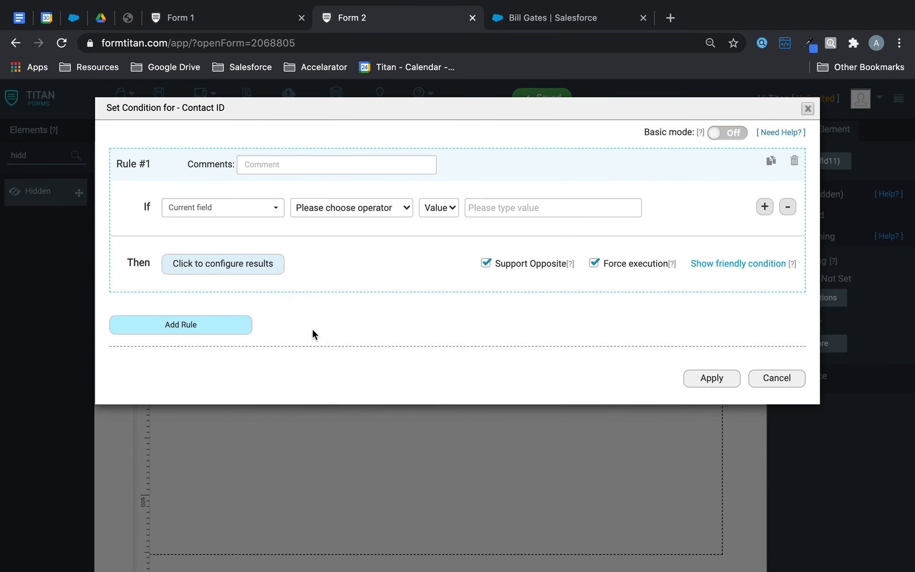
pyautogui.click(256, 264)
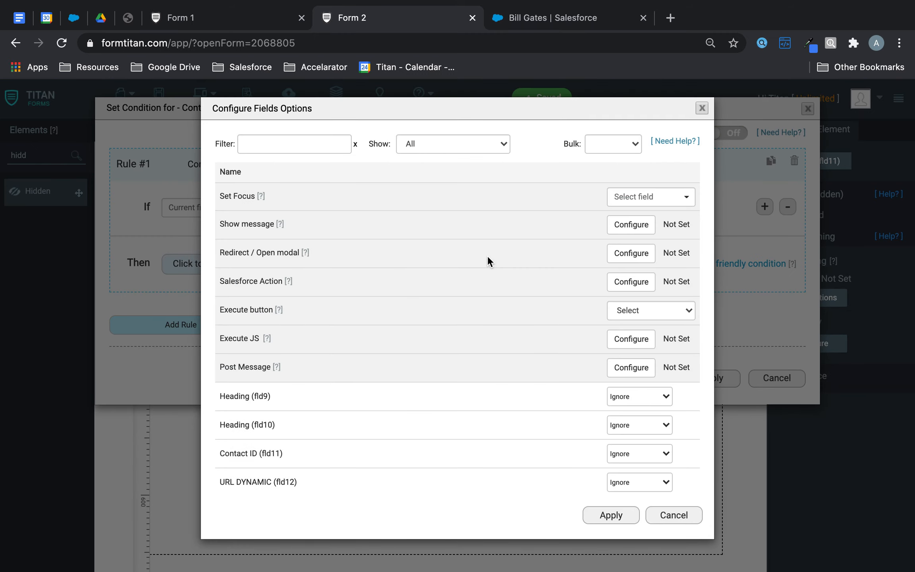
pyautogui.click(641, 255)
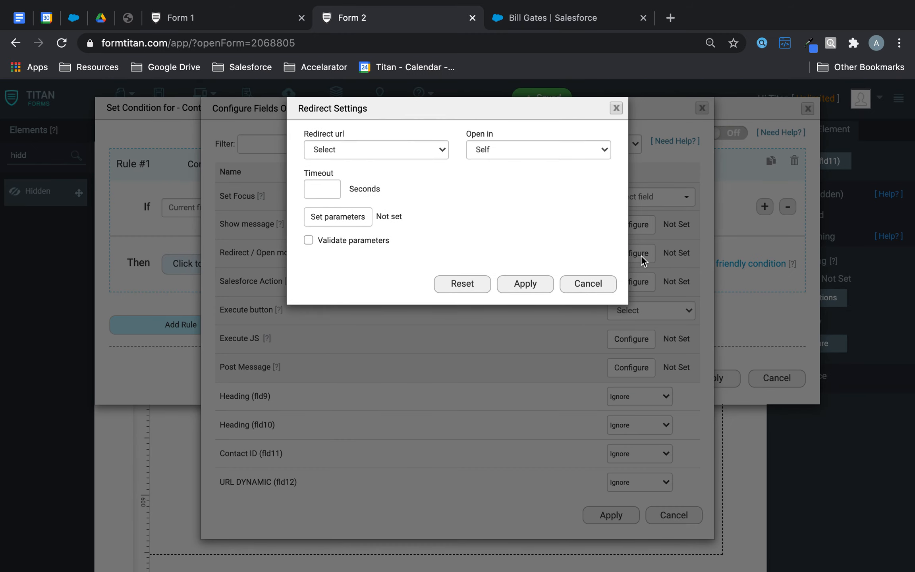
pyautogui.click(400, 149)
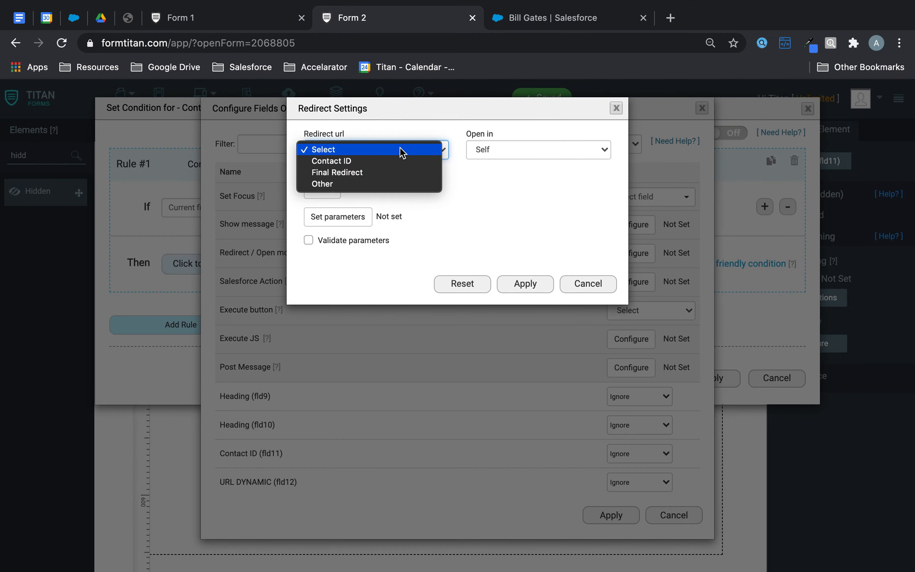
pyautogui.click(359, 172)
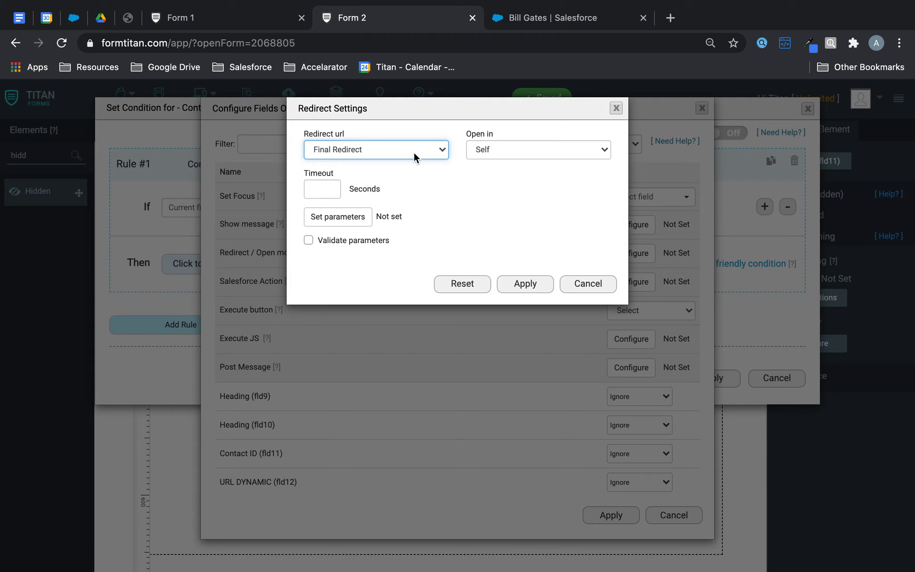
pyautogui.click(526, 283)
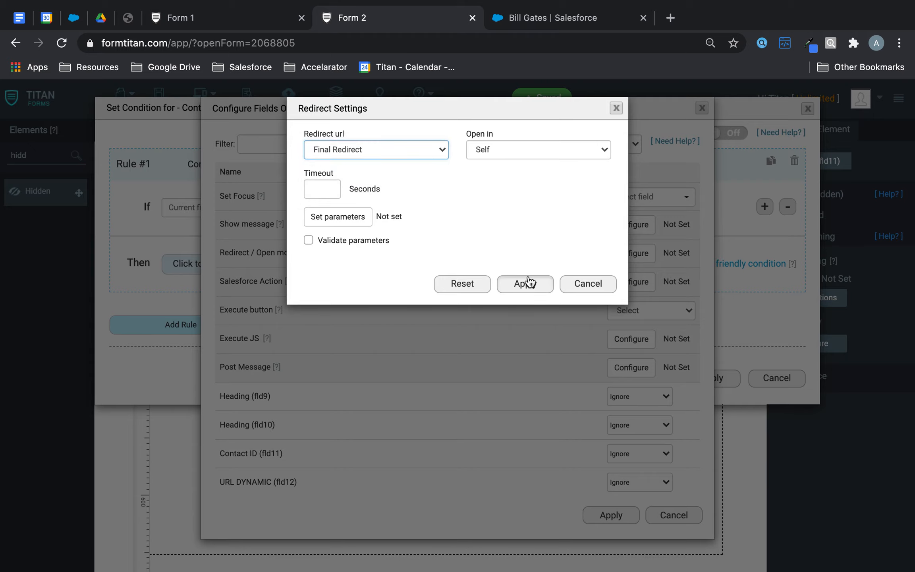
pyautogui.click(610, 515)
pyautogui.click(706, 381)
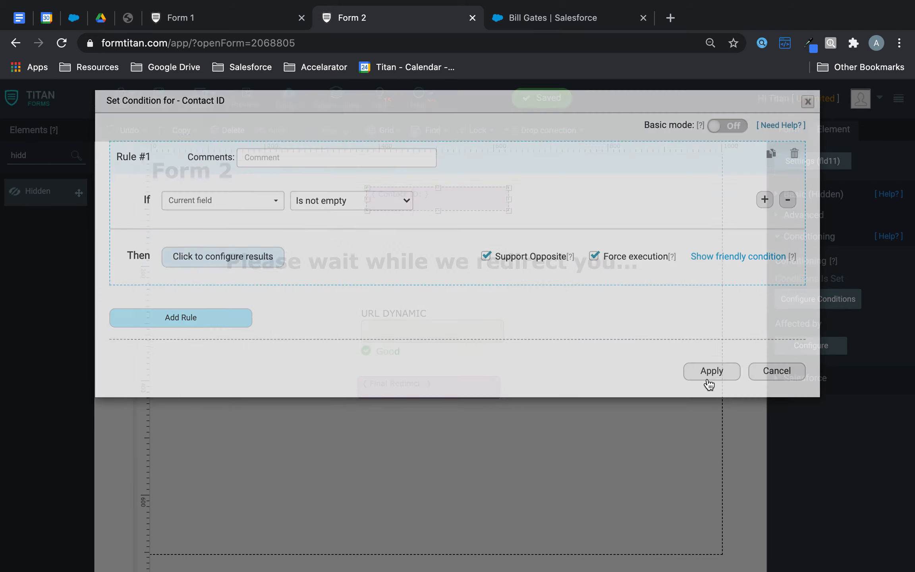
pyautogui.click(158, 104)
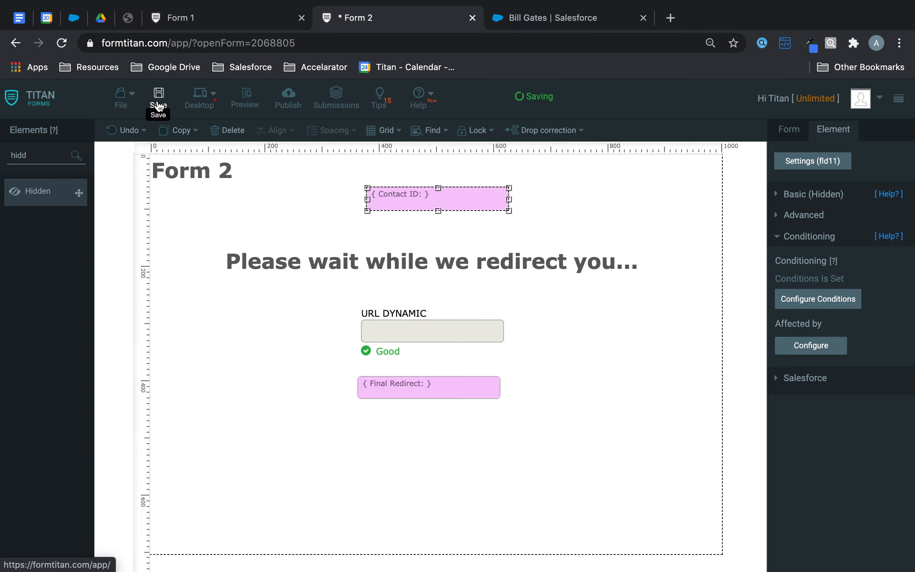
# Step: Open Form 1's live preview and copy the contact's ID from the Salesforce URL
pyautogui.click(203, 21)
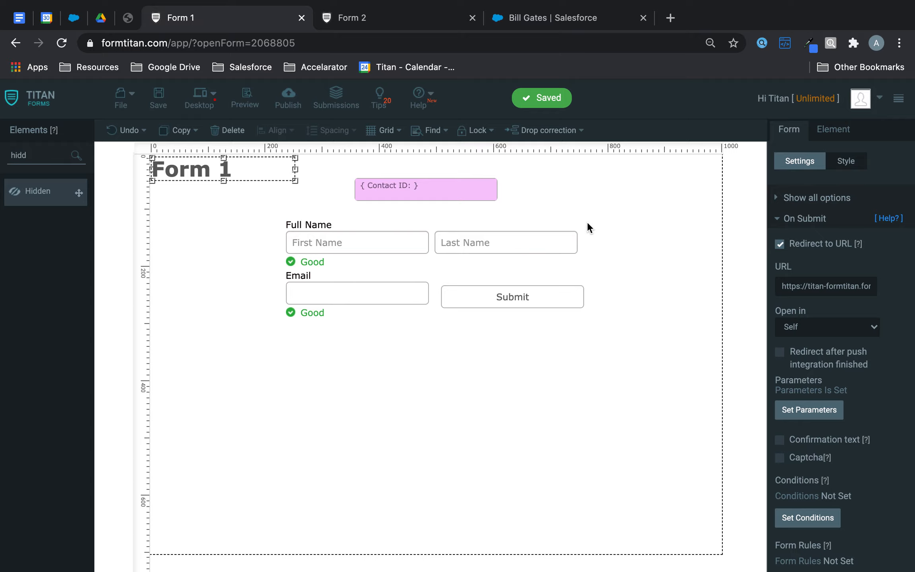
pyautogui.click(245, 100)
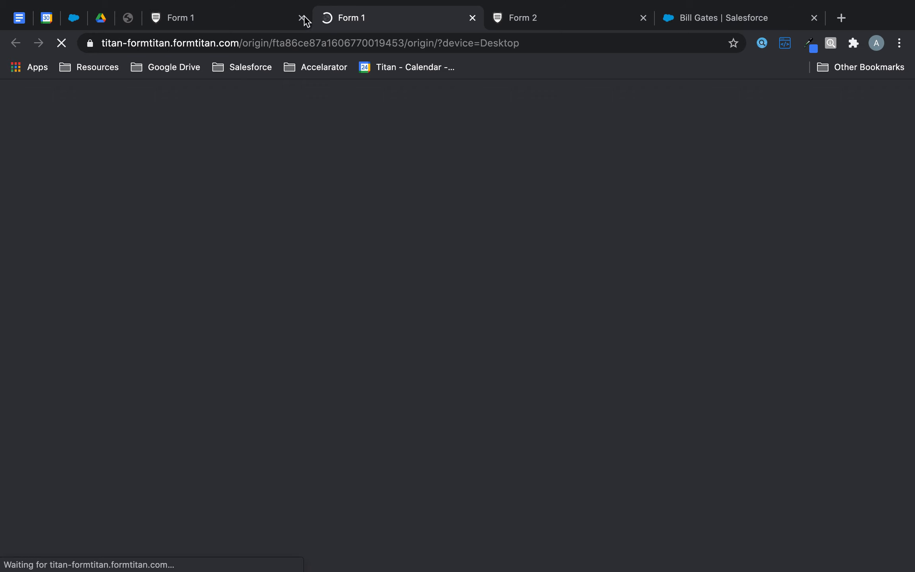
pyautogui.click(707, 9)
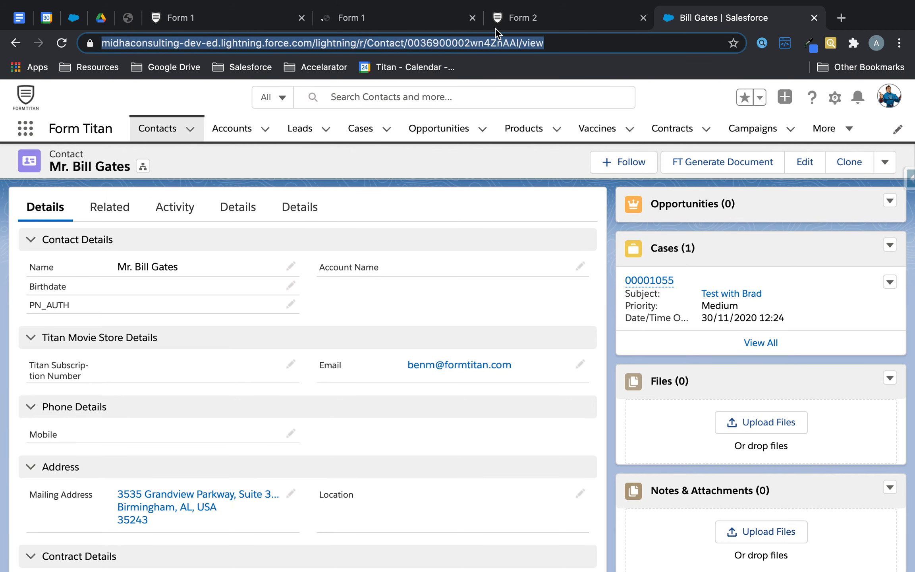
pyautogui.doubleClick(464, 43)
pyautogui.press('super+c')
pyautogui.click(233, 19)
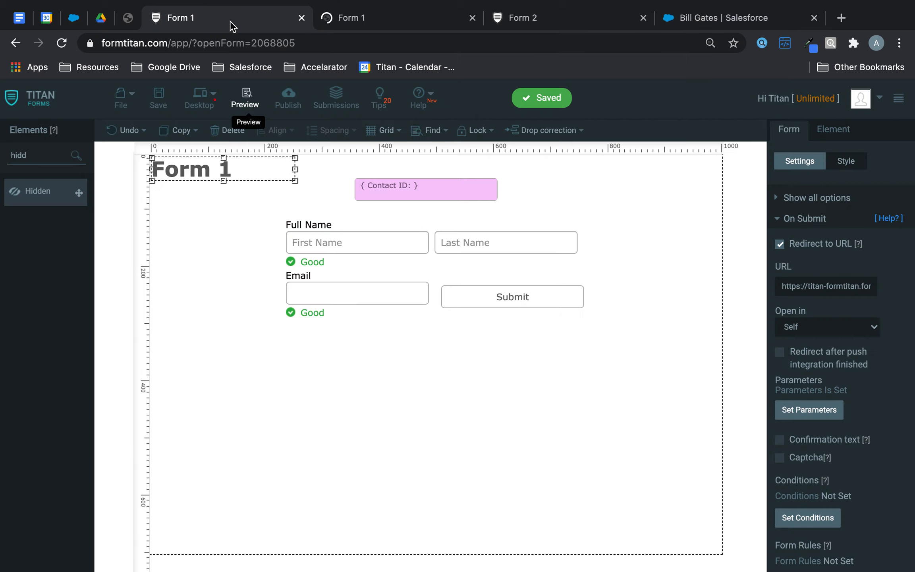
pyautogui.click(444, 183)
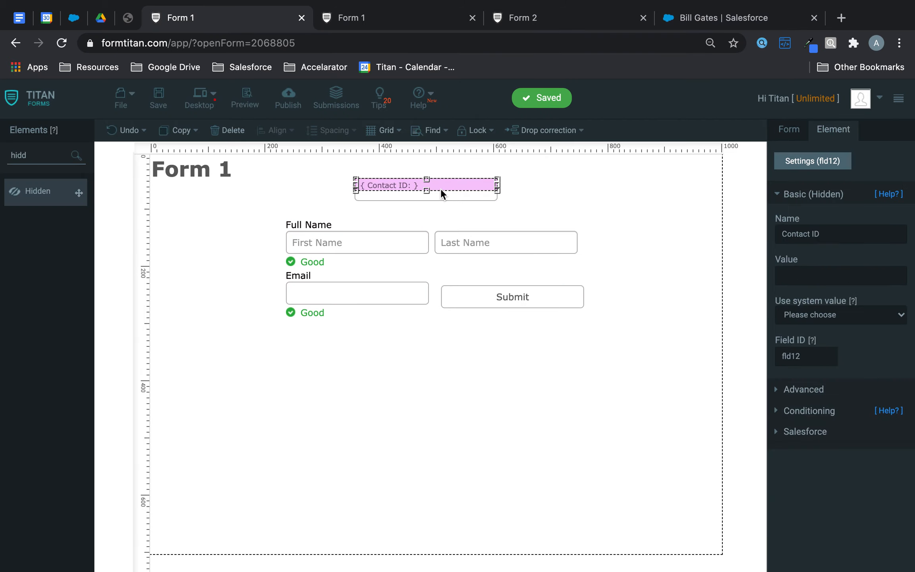
pyautogui.click(377, 12)
pyautogui.click(521, 42)
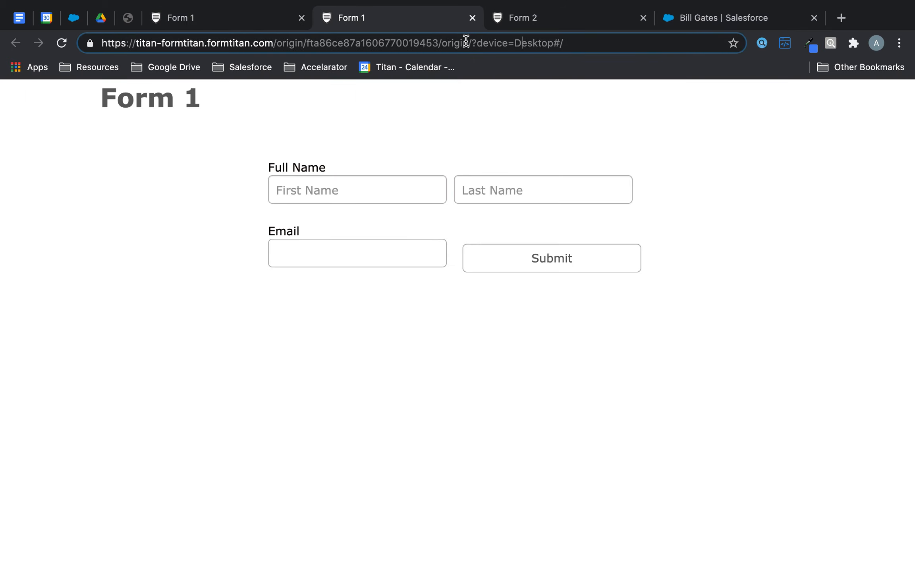
pyautogui.click(236, 18)
# Step: Enable Show Hidden Fields in Form 1's Debug Mode and save Form 1
pyautogui.click(796, 135)
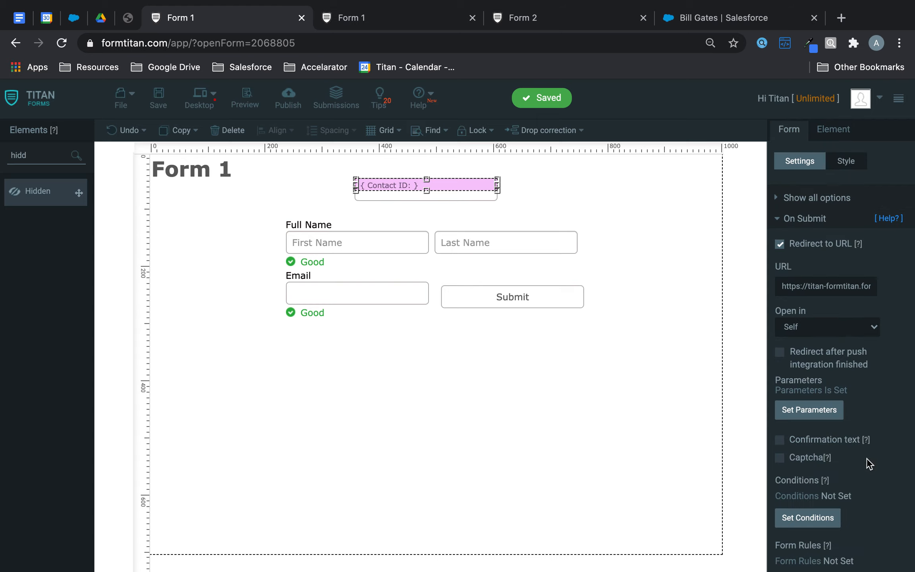
pyautogui.scroll(-5, 842, 443)
pyautogui.scroll(5, 820, 201)
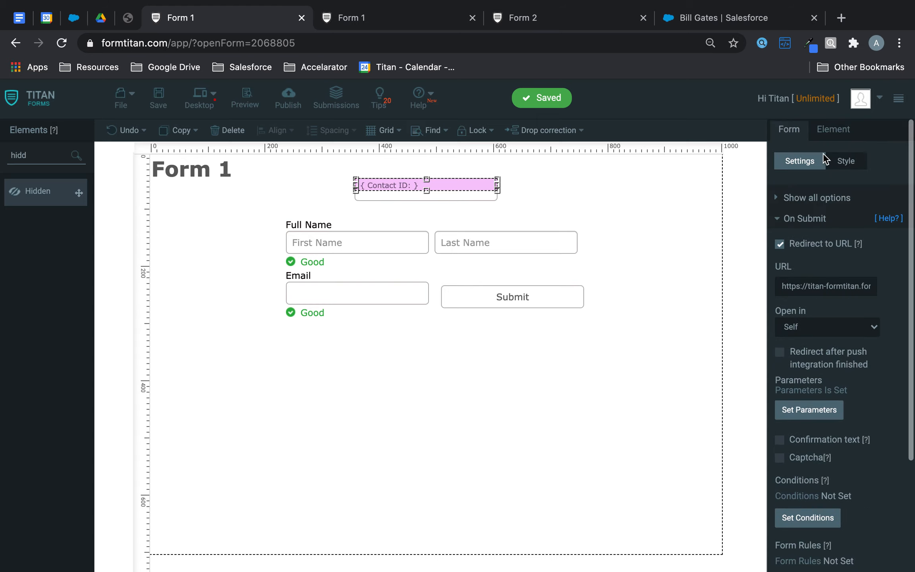
pyautogui.click(803, 220)
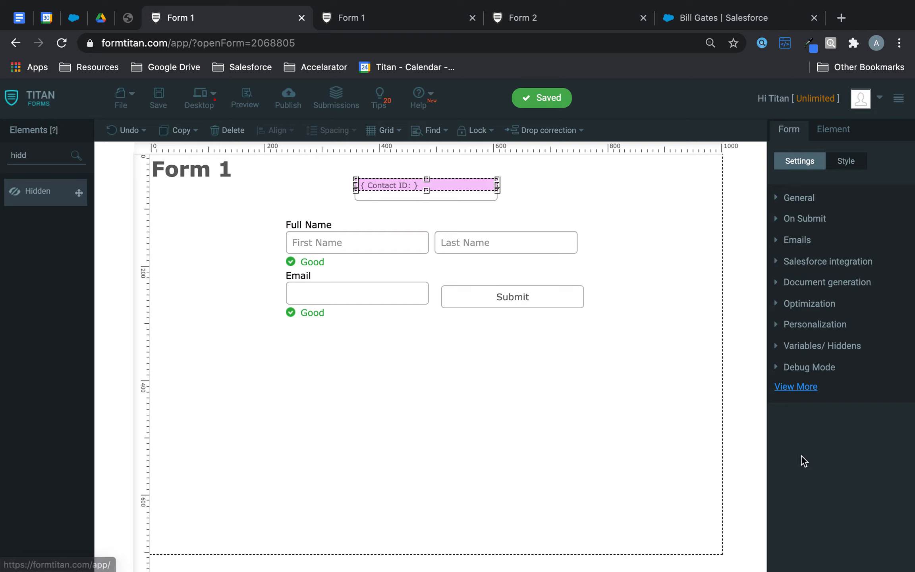
pyautogui.click(808, 366)
pyautogui.click(779, 264)
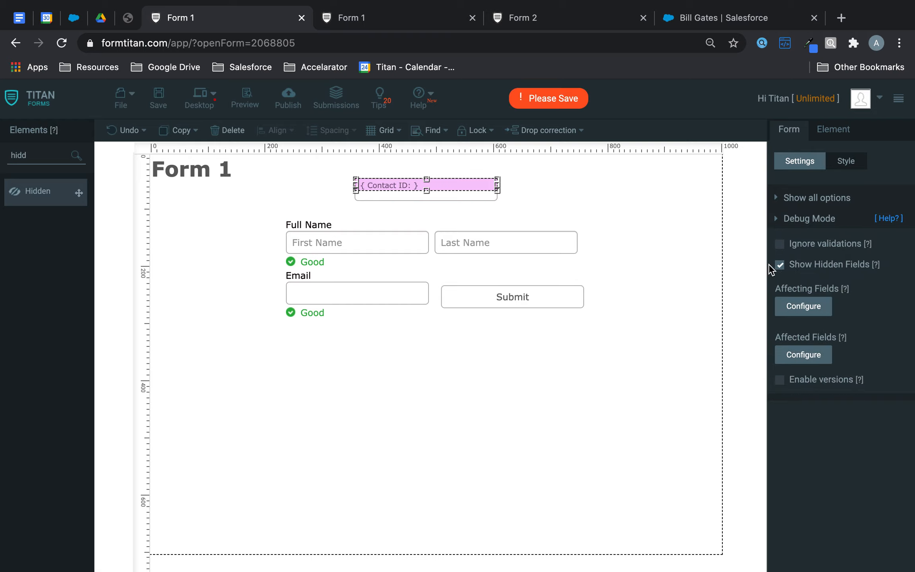
pyautogui.click(160, 102)
pyautogui.click(388, 12)
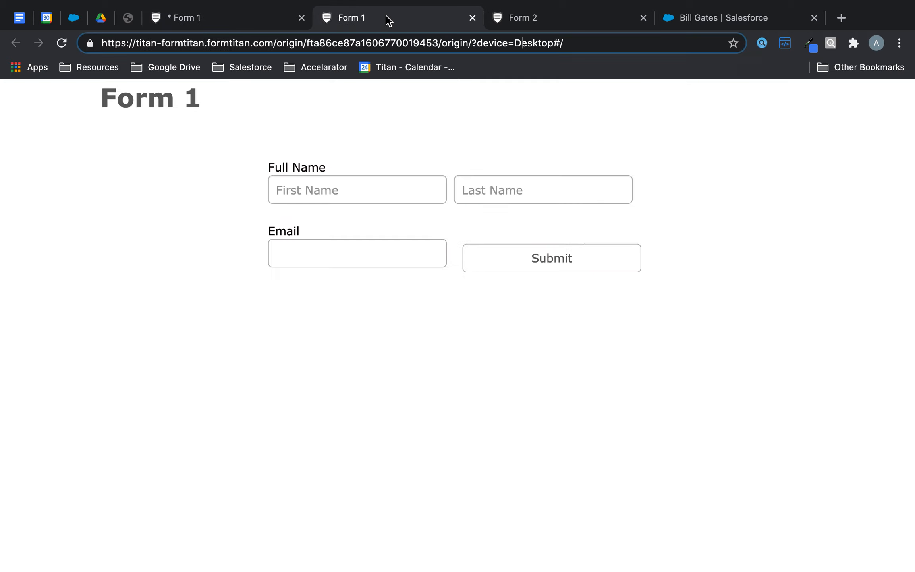
# Step: Reload the preview with the copied contact ID appended to the URL as fld2=
pyautogui.click(61, 44)
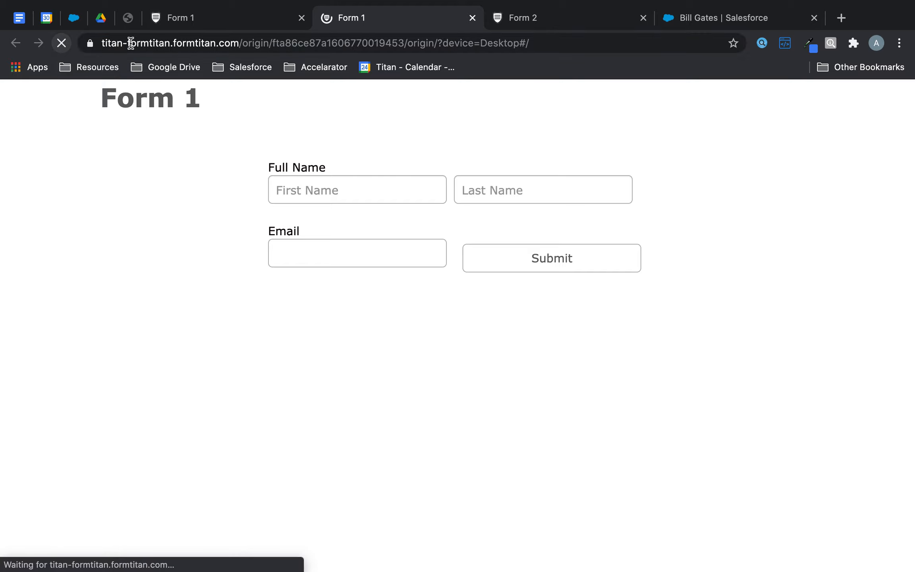
pyautogui.click(456, 44)
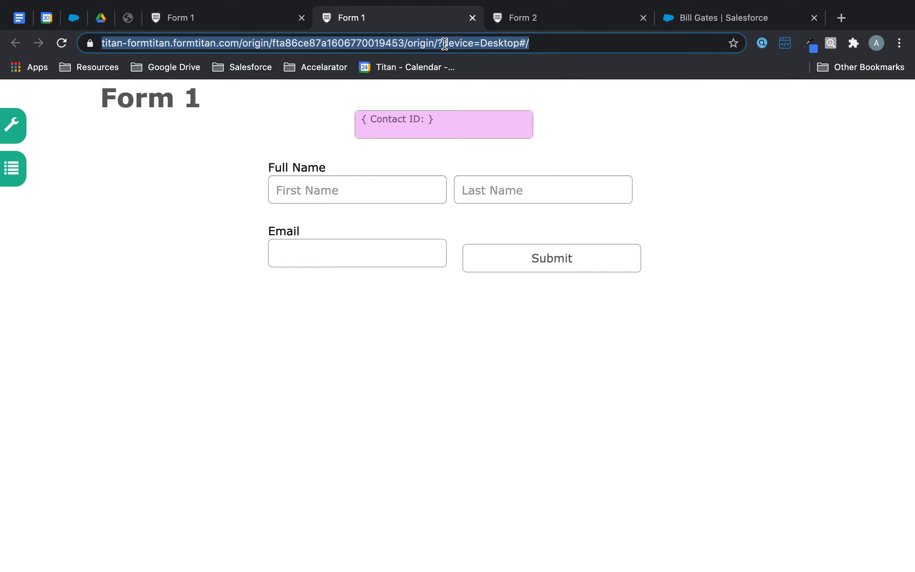
pyautogui.click(447, 44)
pyautogui.hotkey('shift', 'Right')
pyautogui.hotkey('shift', 'End')
pyautogui.write('fl')
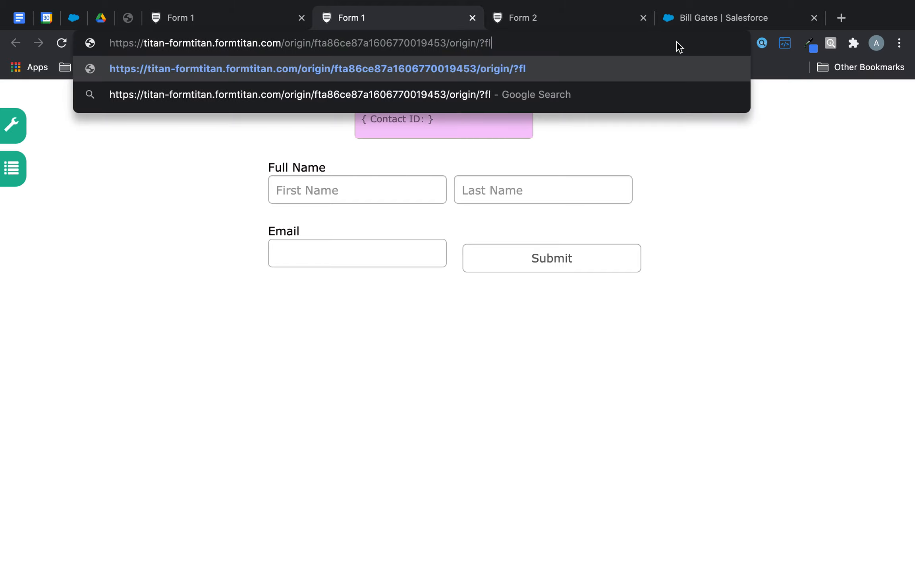
pyautogui.write('d2=')
pyautogui.press('super+v')
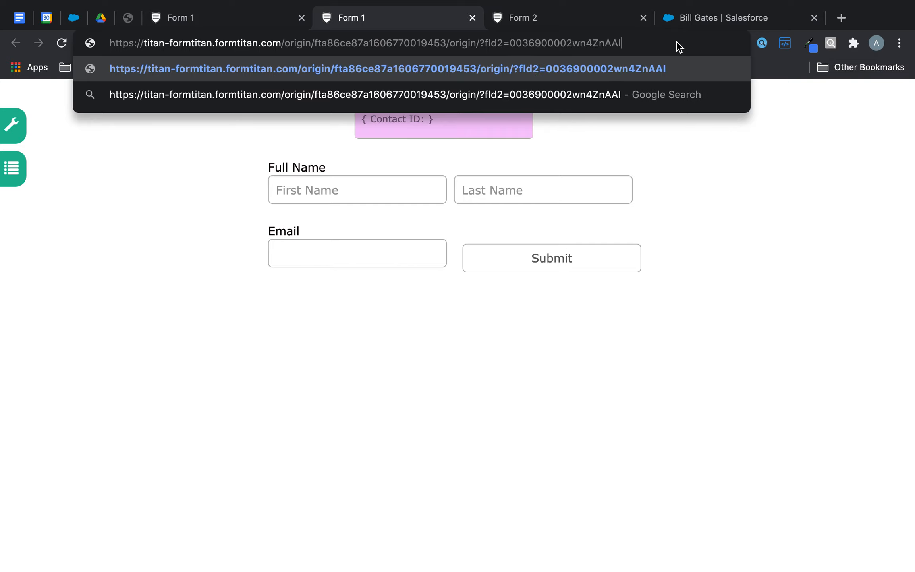
pyautogui.press('Return')
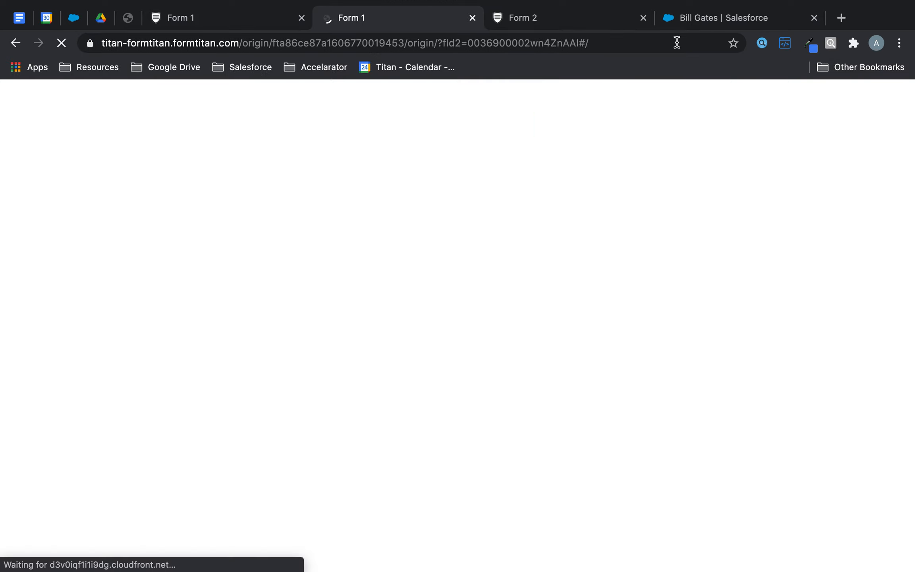
# Step: Correct the URL parameter to fld12, matching the Contact ID field id, and reload
pyautogui.click(177, 10)
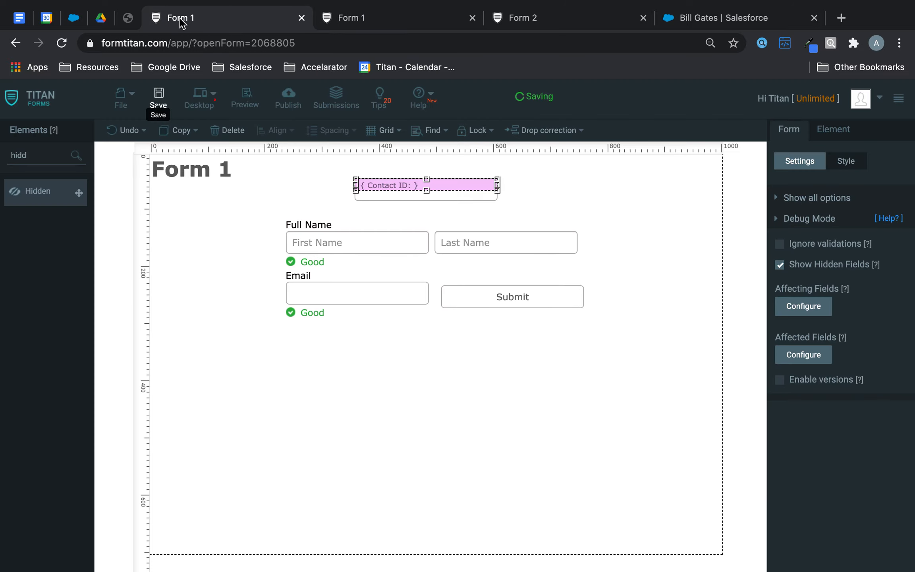
pyautogui.click(531, 180)
pyautogui.click(459, 187)
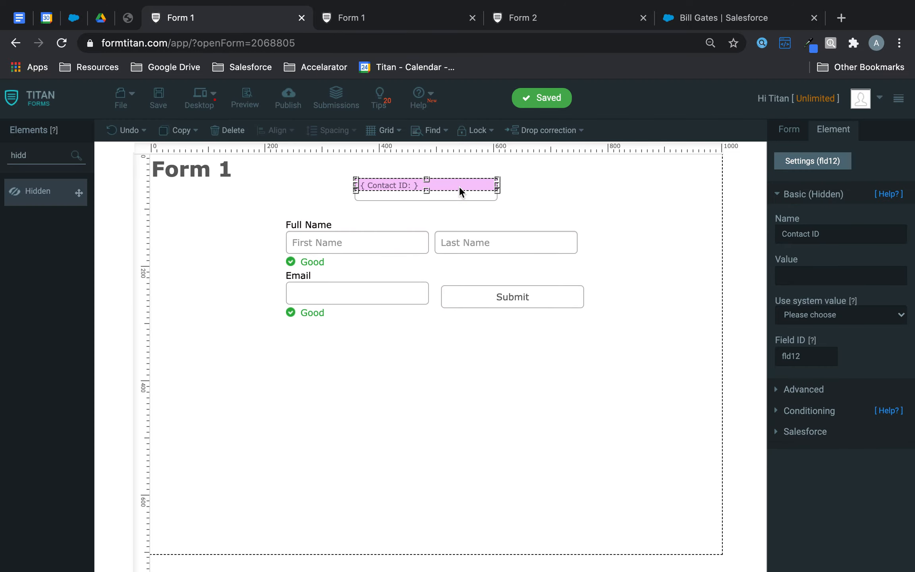
pyautogui.click(436, 18)
pyautogui.click(456, 41)
pyautogui.doubleClick(455, 42)
pyautogui.click(501, 43)
pyautogui.write('1606770019453/origin')
pyautogui.press('Return')
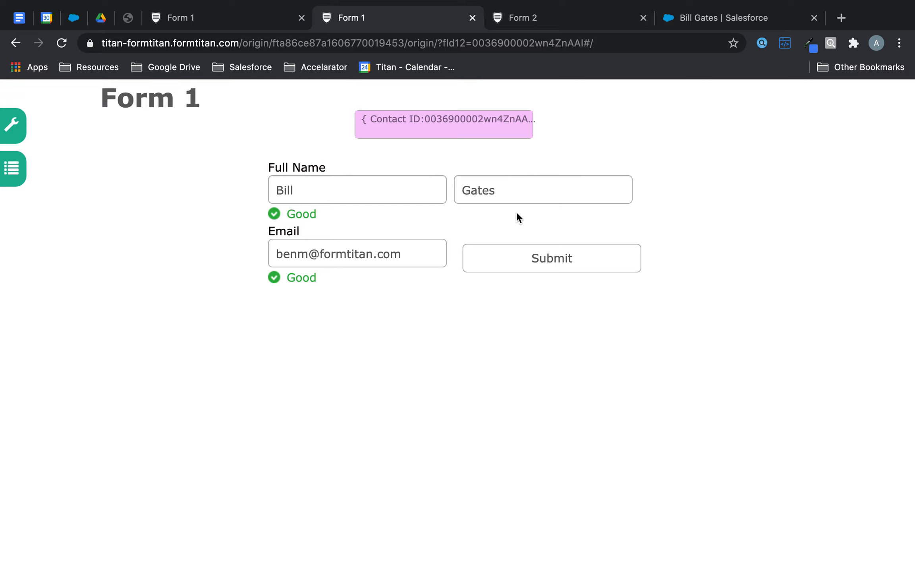
# Step: Replace the email with a new address, append 123 to the last name, and submit
pyautogui.moveTo(409, 254); pyautogui.dragTo(223, 233)
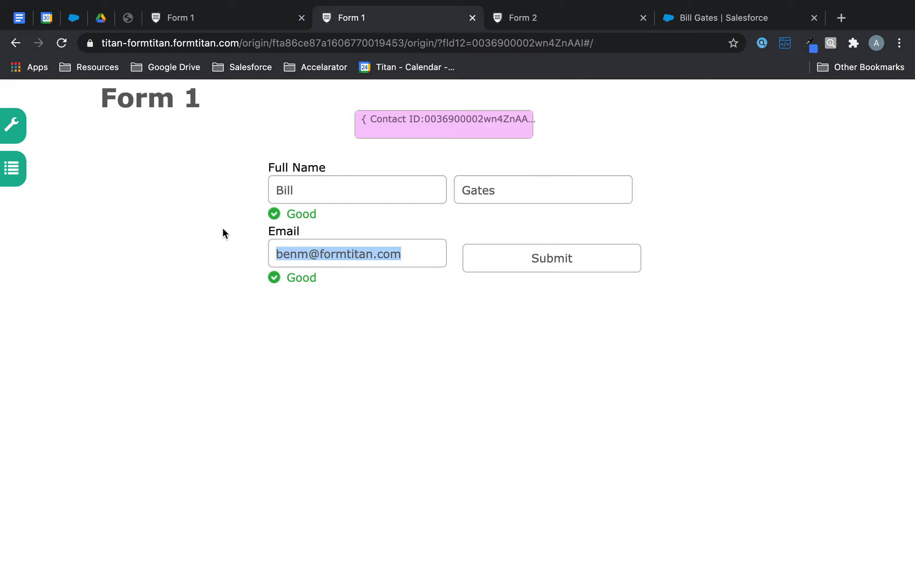
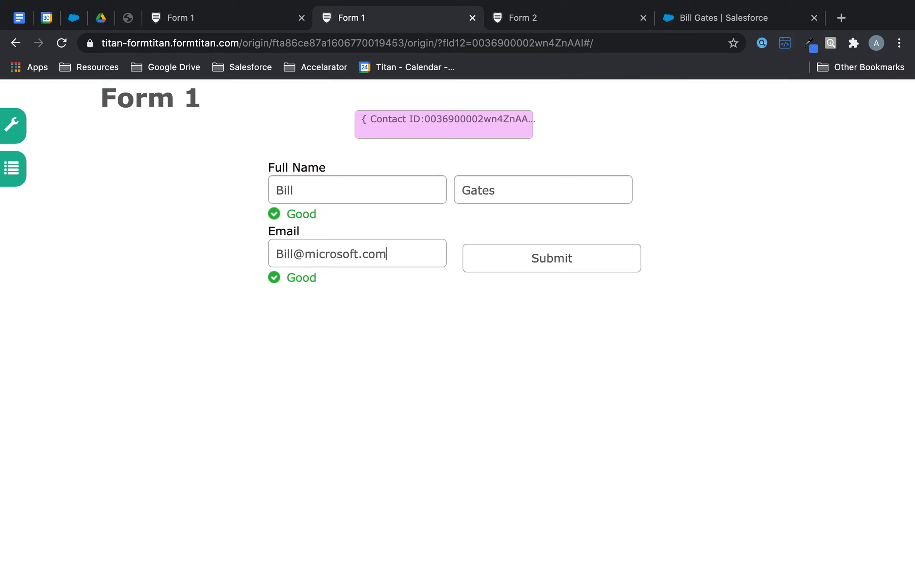
pyautogui.click(506, 189)
pyautogui.write('123')
pyautogui.click(556, 267)
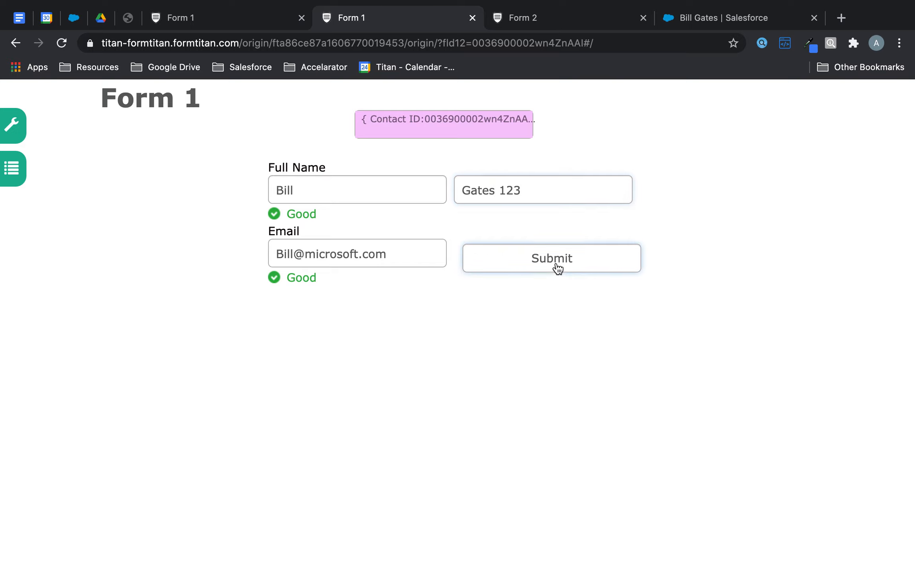
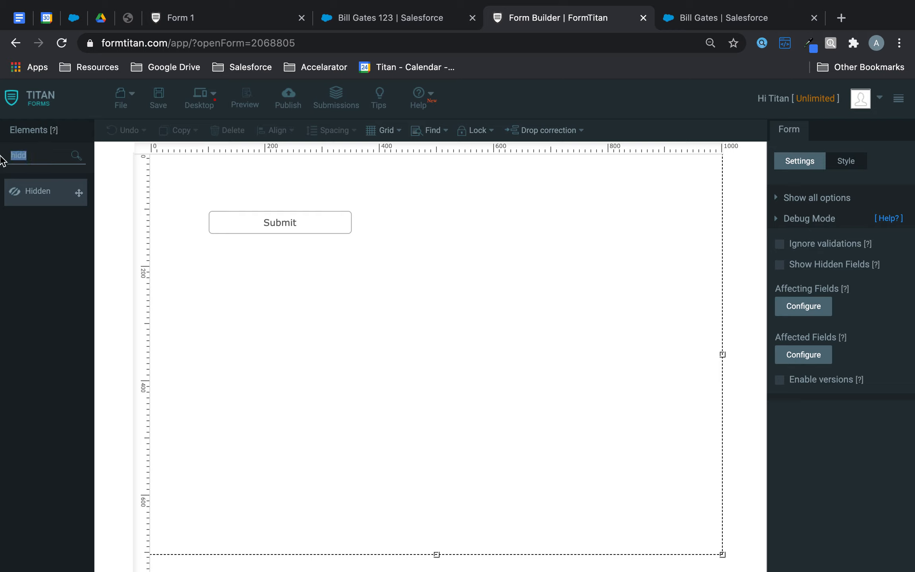
# Step: Add a hidden field to the form and rename it Contact ID
pyautogui.moveTo(48, 206); pyautogui.dragTo(247, 188)
pyautogui.click(814, 194)
pyautogui.moveTo(762, 234); pyautogui.dragTo(692, 234)
pyautogui.write('Contact ID')
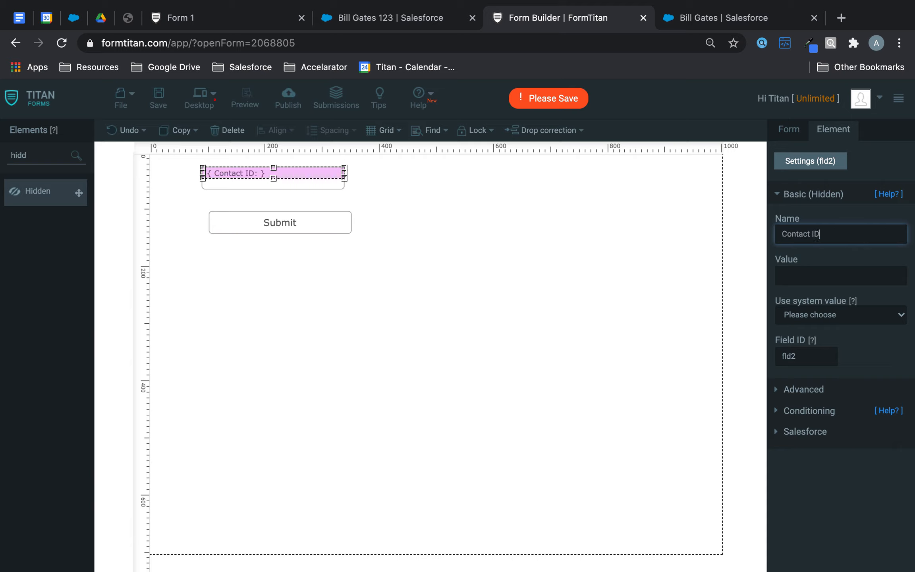
# Step: Add a Full Name field and an Email field to the form
pyautogui.moveTo(38, 155); pyautogui.dragTo(2, 158)
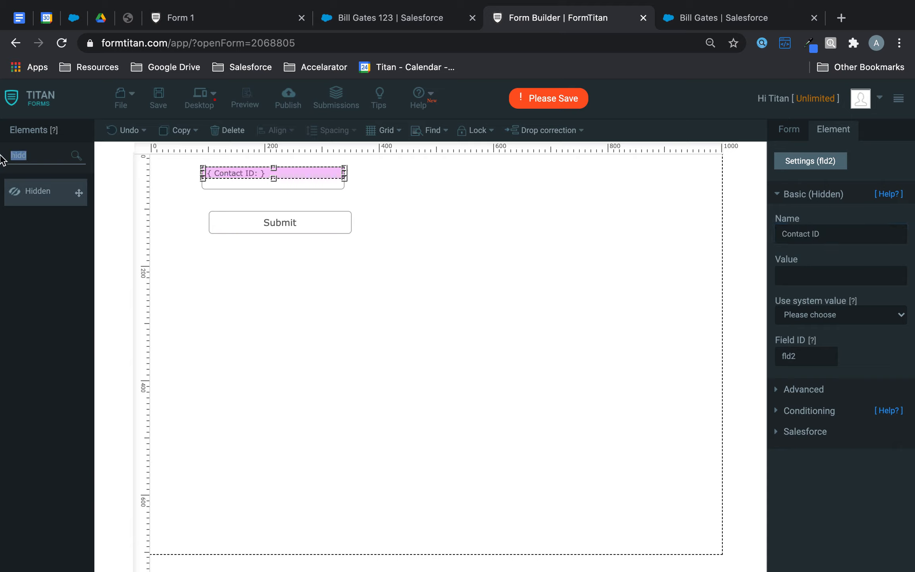
pyautogui.write('full')
pyautogui.moveTo(67, 197); pyautogui.dragTo(392, 238)
pyautogui.moveTo(39, 155); pyautogui.dragTo(1, 158)
pyautogui.write('email')
pyautogui.moveTo(57, 200); pyautogui.dragTo(418, 295)
# Step: Arrange Full Name at the top, Email below it, and Submit to the right of Email
pyautogui.moveTo(322, 224); pyautogui.dragTo(376, 384)
pyautogui.moveTo(451, 255); pyautogui.dragTo(401, 232)
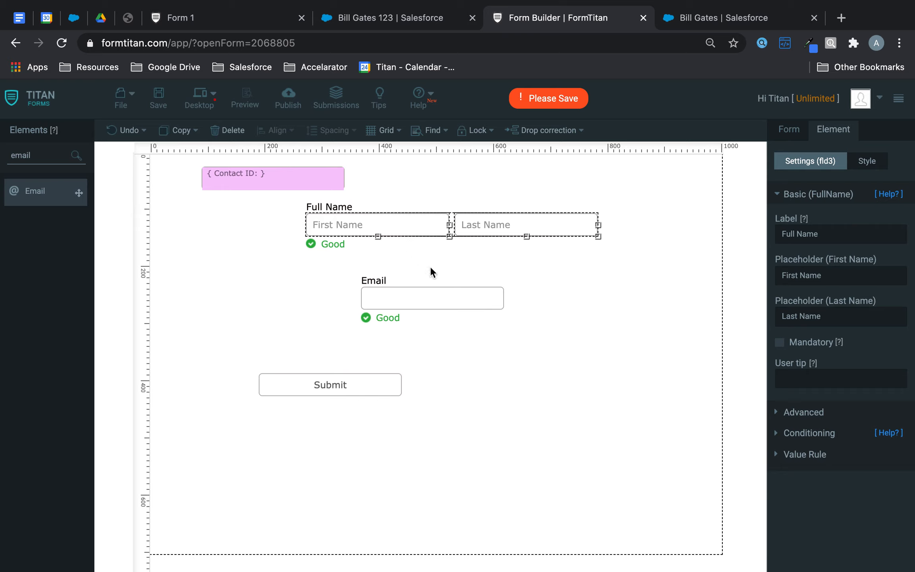
pyautogui.moveTo(441, 289); pyautogui.dragTo(382, 269)
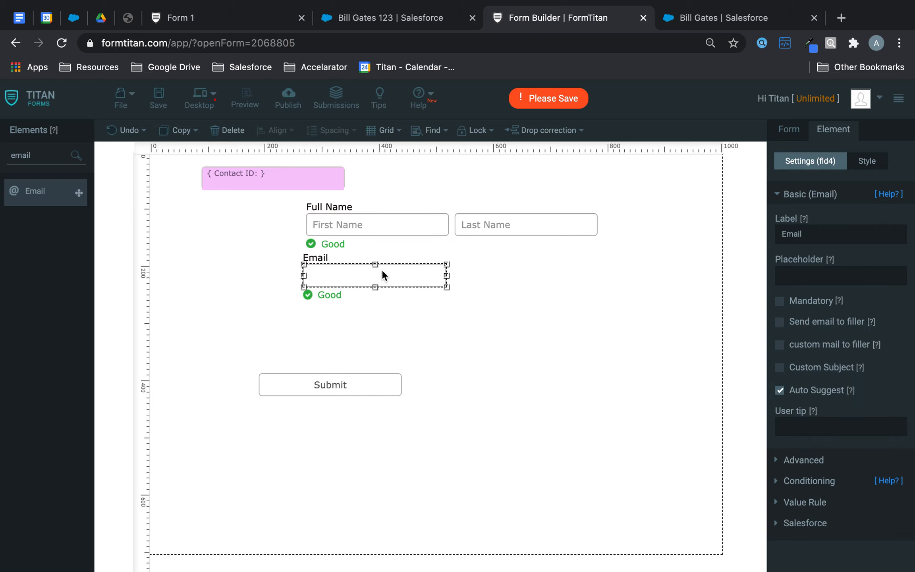
pyautogui.moveTo(370, 388); pyautogui.dragTo(569, 280)
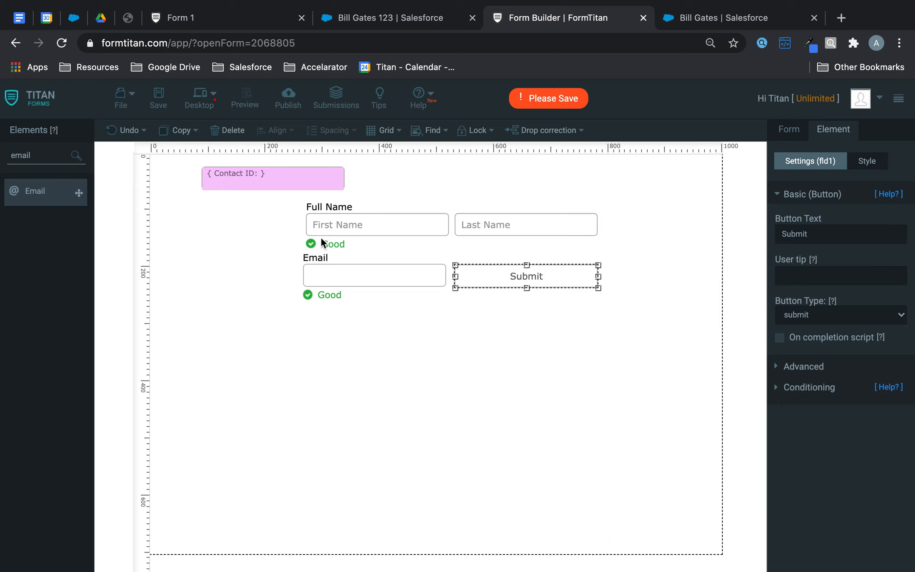
# Step: Save the form and start a Salesforce push to the Contact object
pyautogui.click(158, 99)
pyautogui.click(787, 133)
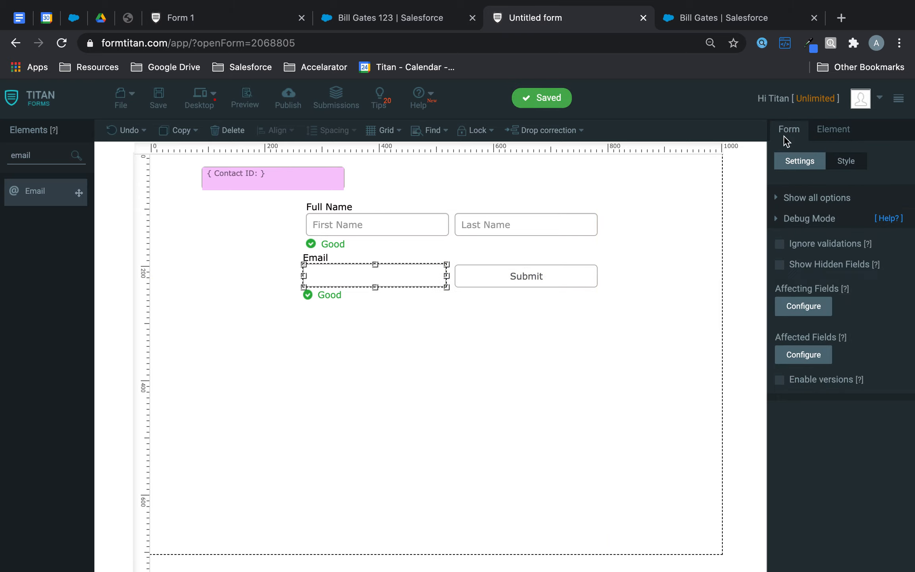
pyautogui.click(816, 220)
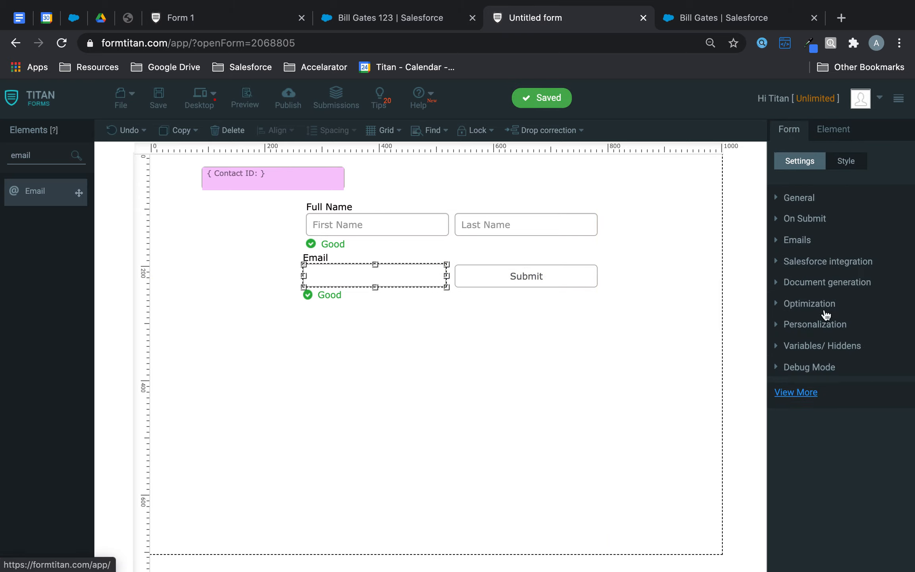
pyautogui.click(834, 264)
pyautogui.click(805, 287)
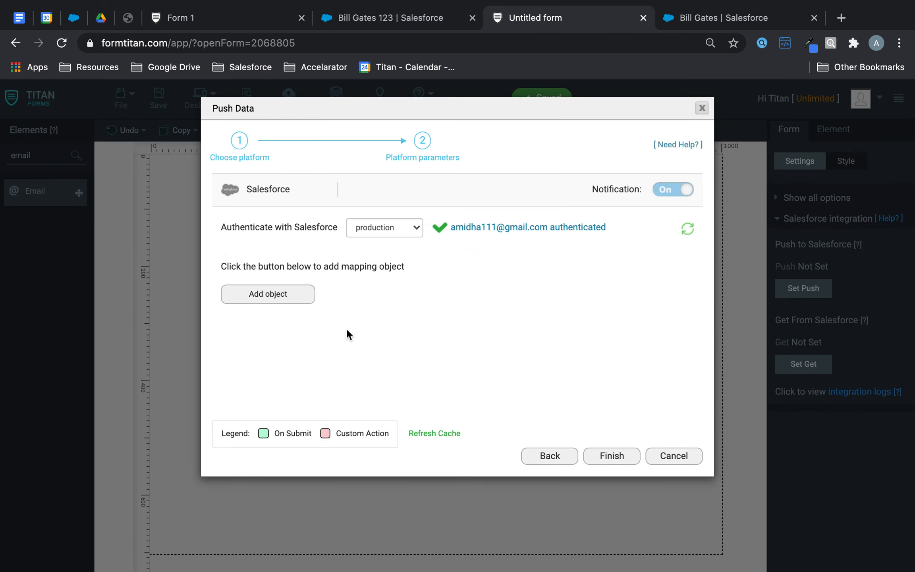
pyautogui.click(296, 299)
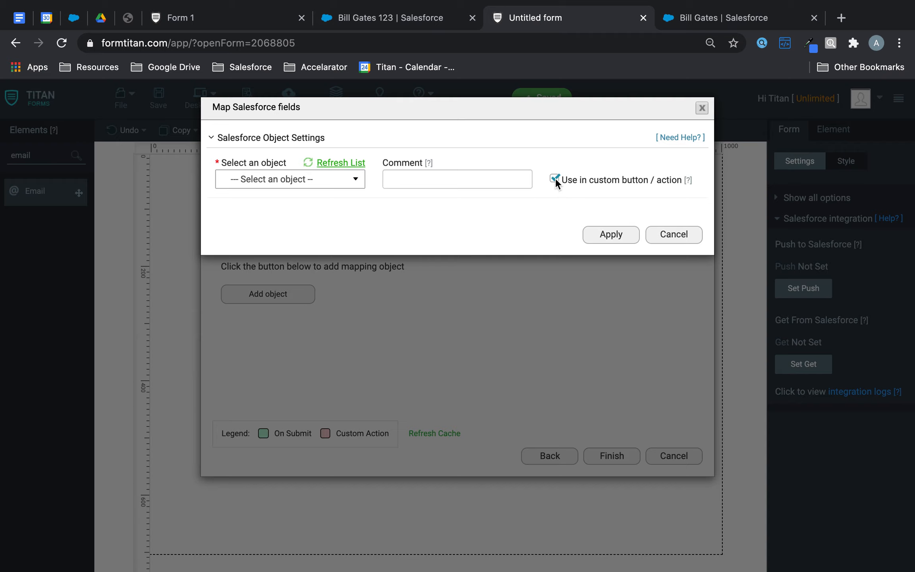
pyautogui.click(288, 184)
pyautogui.write('cont')
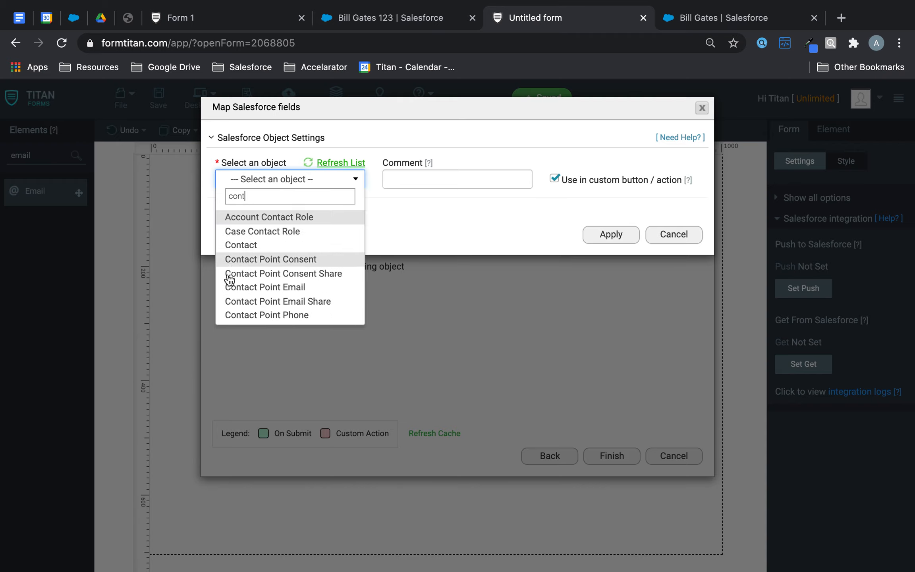
pyautogui.click(241, 246)
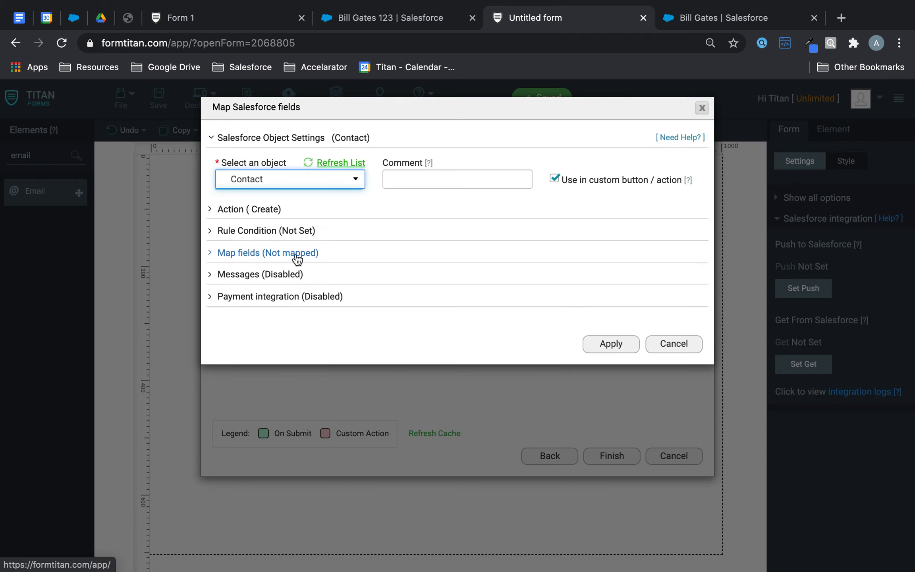
# Step: Set the push to Update Contacts where Contact ID Equals the form's Contact ID
pyautogui.click(266, 214)
pyautogui.click(277, 252)
pyautogui.click(272, 313)
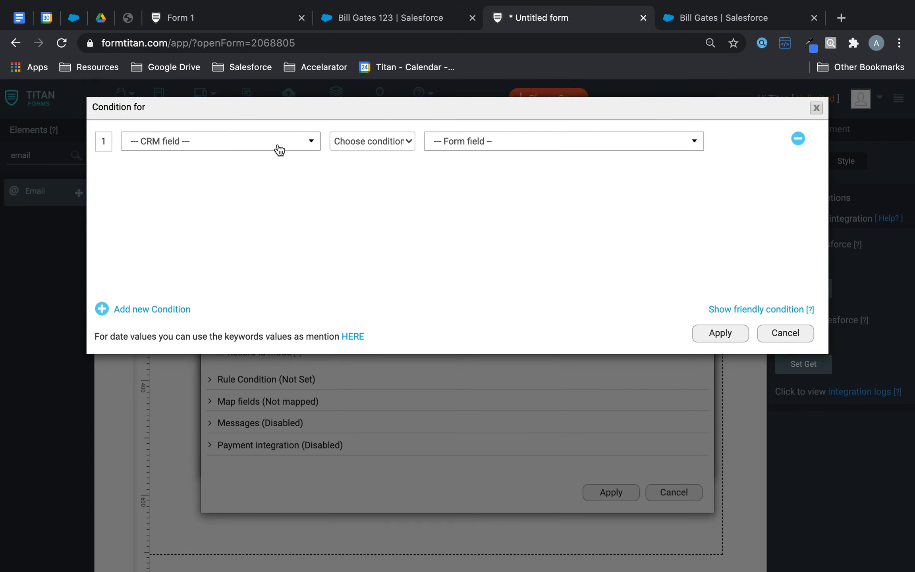
pyautogui.click(277, 142)
pyautogui.click(240, 223)
pyautogui.click(367, 141)
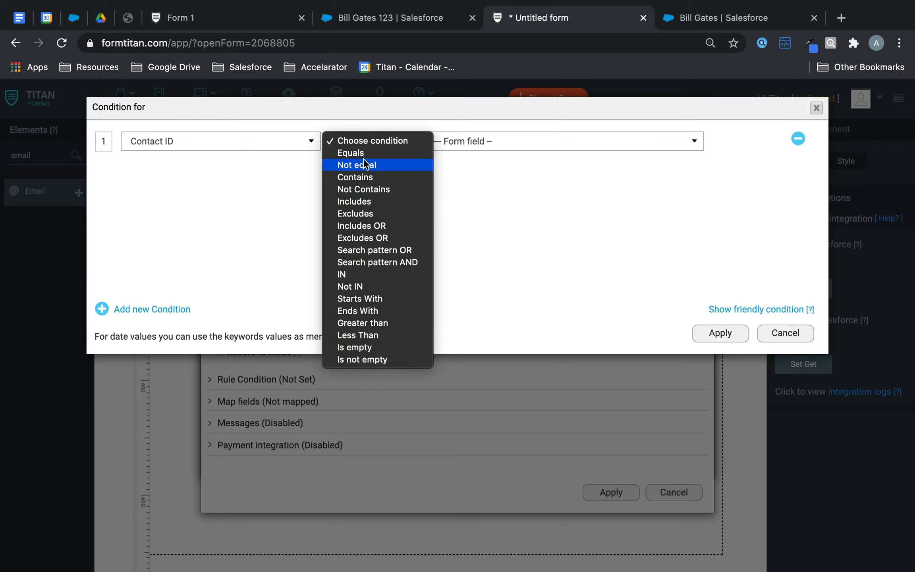
pyautogui.click(391, 149)
pyautogui.click(470, 142)
pyautogui.click(472, 182)
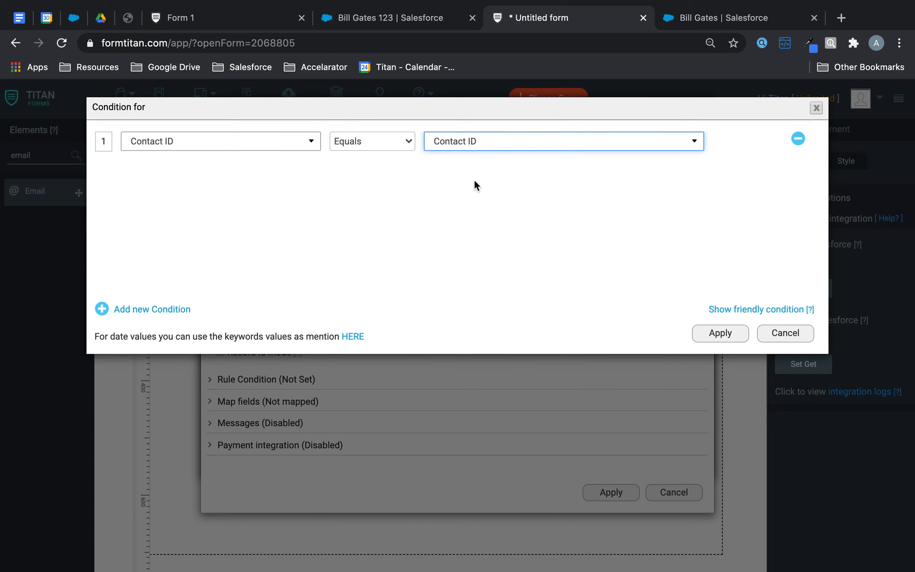
pyautogui.click(711, 332)
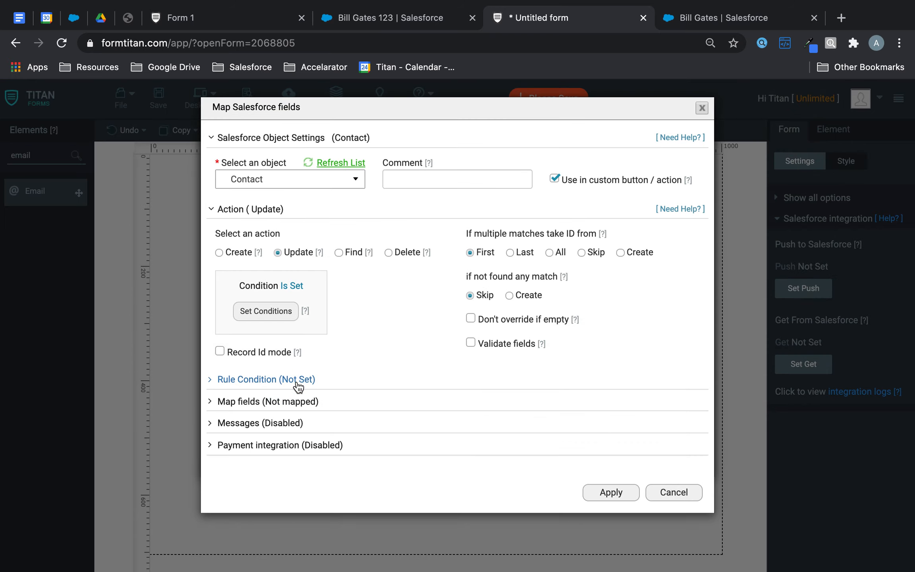
# Step: Map Contact Last Name and First Name to Full Name.Last Name and Full Name.First Name
pyautogui.click(300, 401)
pyautogui.click(284, 461)
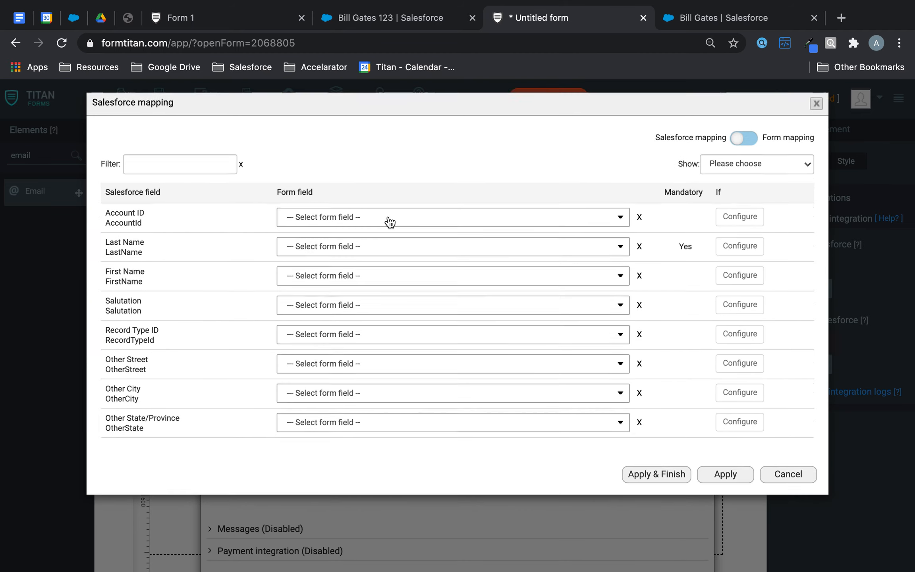
pyautogui.click(362, 255)
pyautogui.write('las')
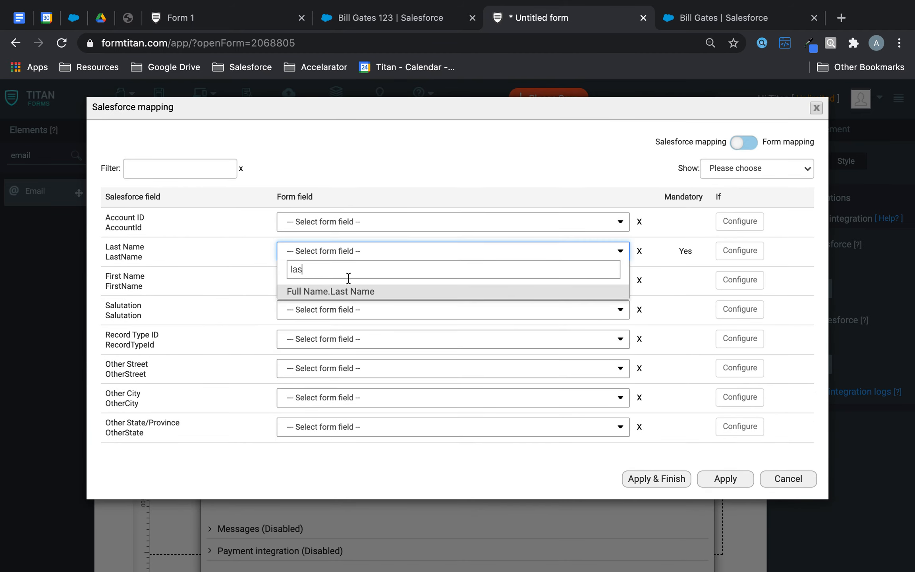
pyautogui.click(339, 294)
pyautogui.click(348, 279)
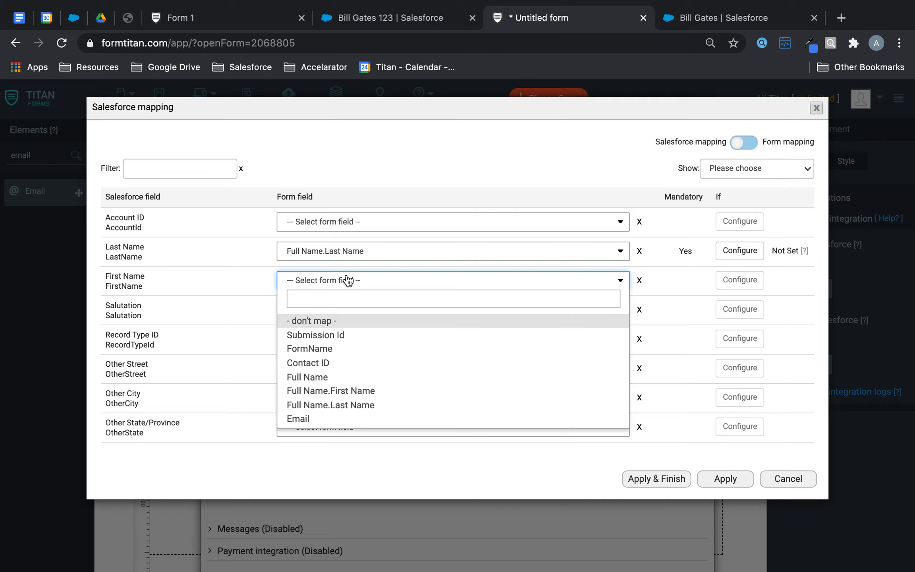
pyautogui.write('fir')
pyautogui.click(335, 323)
# Step: Map Contact Email to the form's Email field, apply the mapping, and save
pyautogui.click(168, 167)
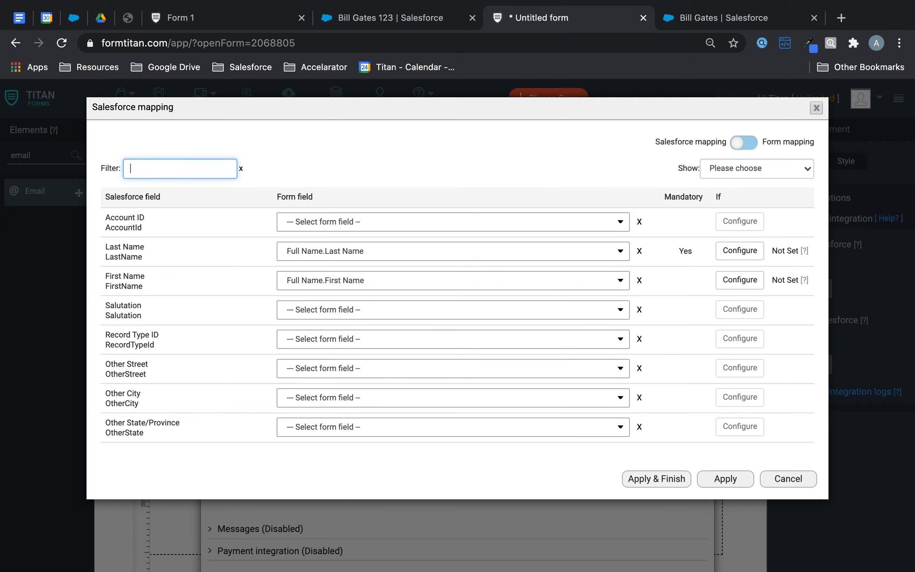
pyautogui.write('ema')
pyautogui.click(326, 221)
pyautogui.write('ema')
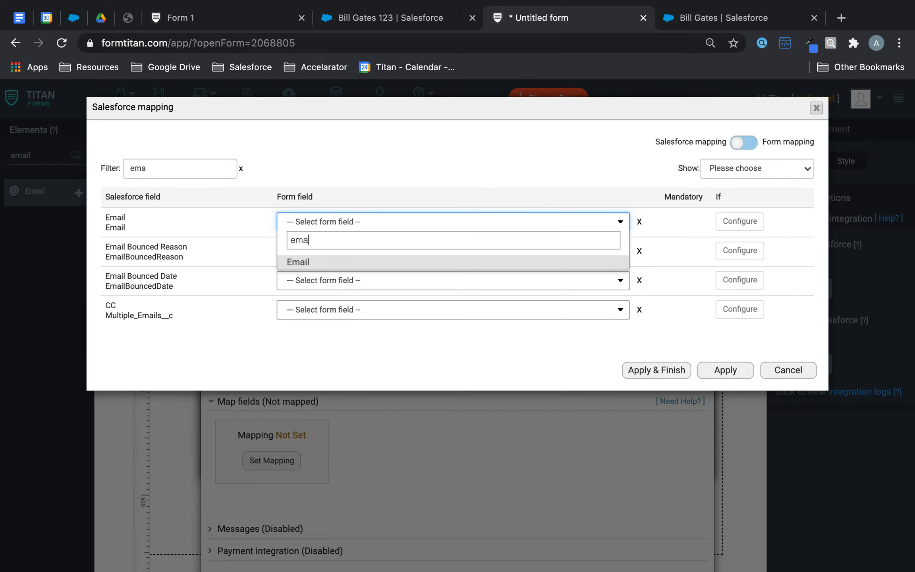
pyautogui.click(328, 262)
pyautogui.click(655, 369)
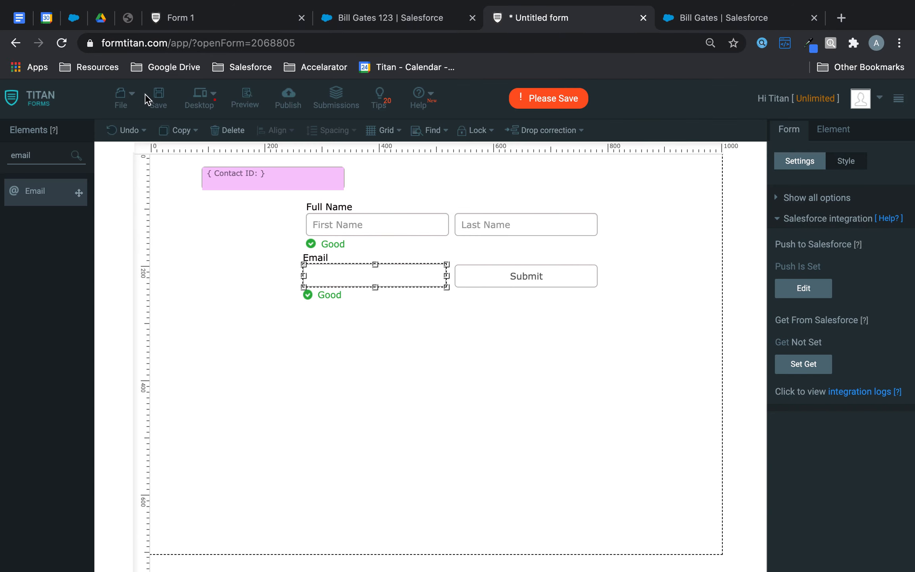
pyautogui.click(157, 104)
# Step: Start a Get From Salesforce setup that reads from the Contact object
pyautogui.click(798, 367)
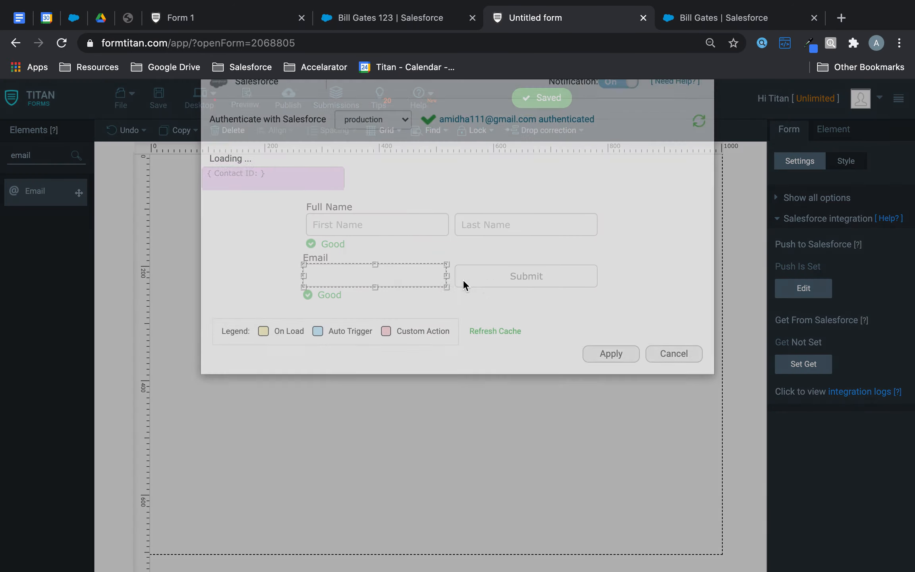
pyautogui.click(270, 246)
pyautogui.click(322, 180)
pyautogui.write('cont')
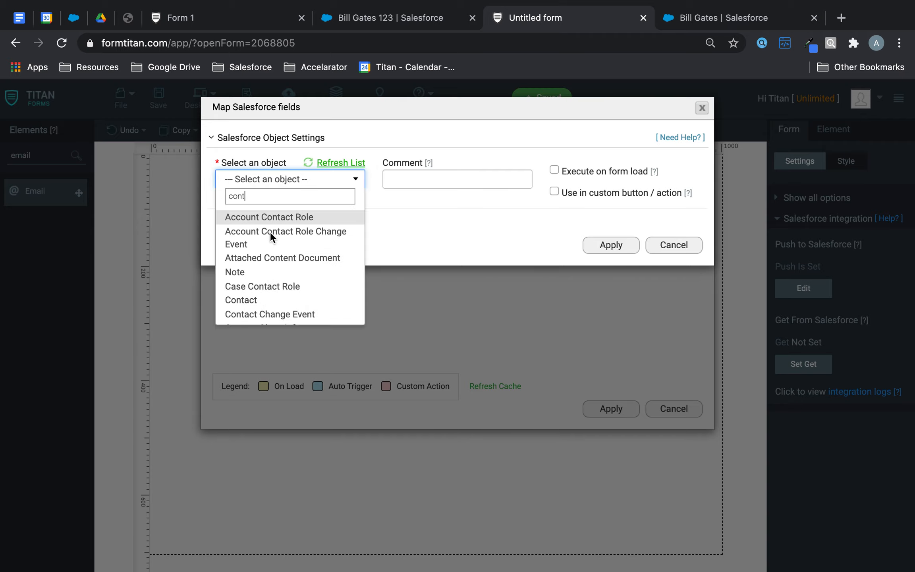
pyautogui.click(274, 297)
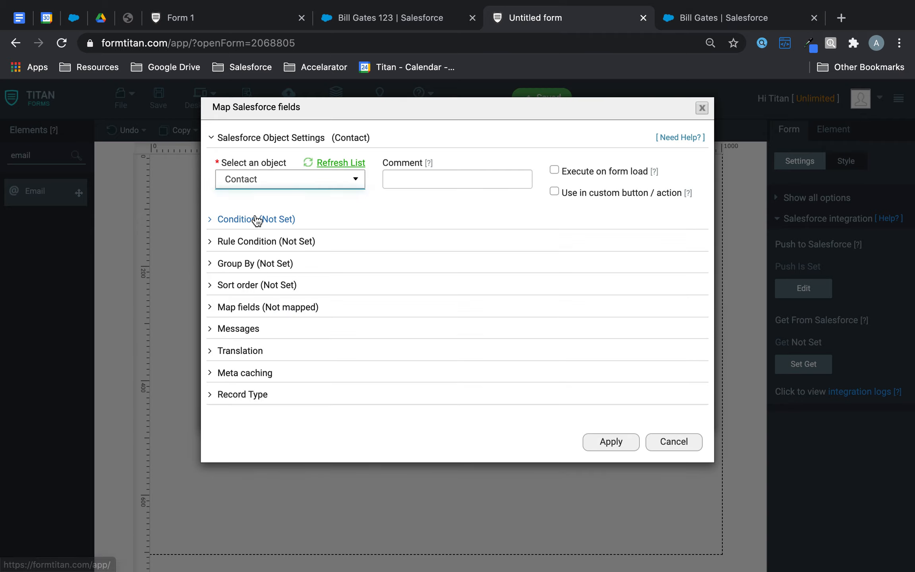
# Step: Find the Contact where Contact ID Equals the form's Contact ID
pyautogui.click(229, 219)
pyautogui.click(297, 299)
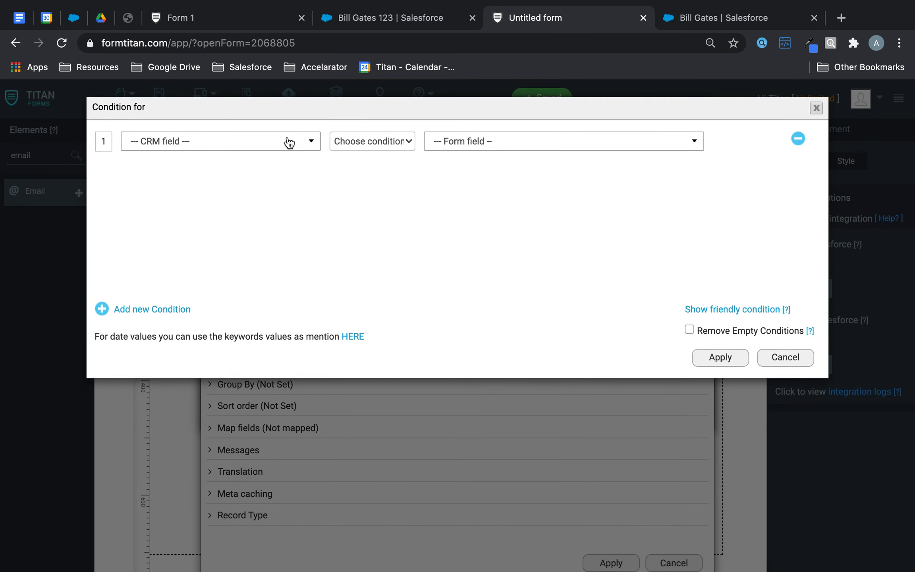
pyautogui.click(289, 142)
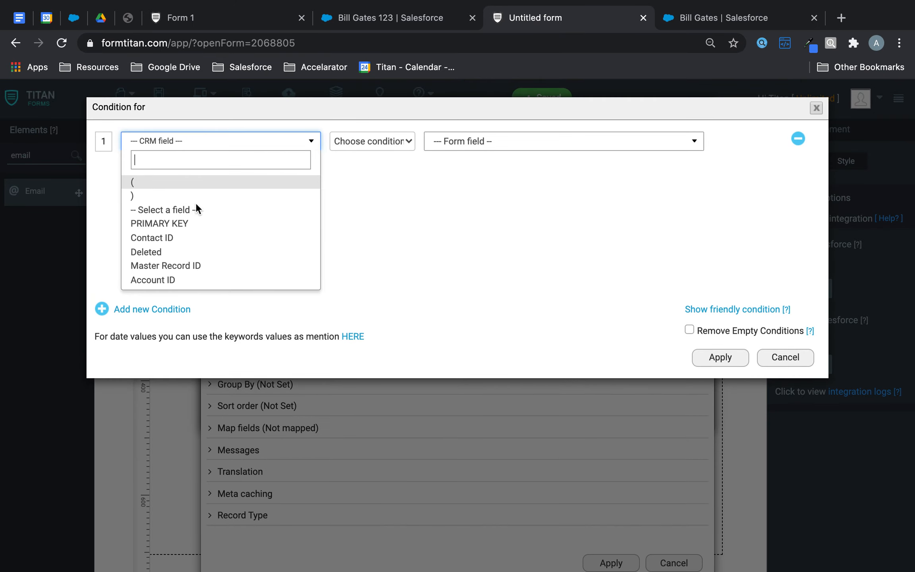
pyautogui.click(161, 245)
pyautogui.click(351, 137)
pyautogui.click(350, 156)
pyautogui.click(503, 140)
pyautogui.click(474, 179)
pyautogui.click(719, 358)
# Step: Prefill the form's First Name and Last Name from the Contact's First Name and Last Name
pyautogui.click(268, 429)
pyautogui.click(271, 487)
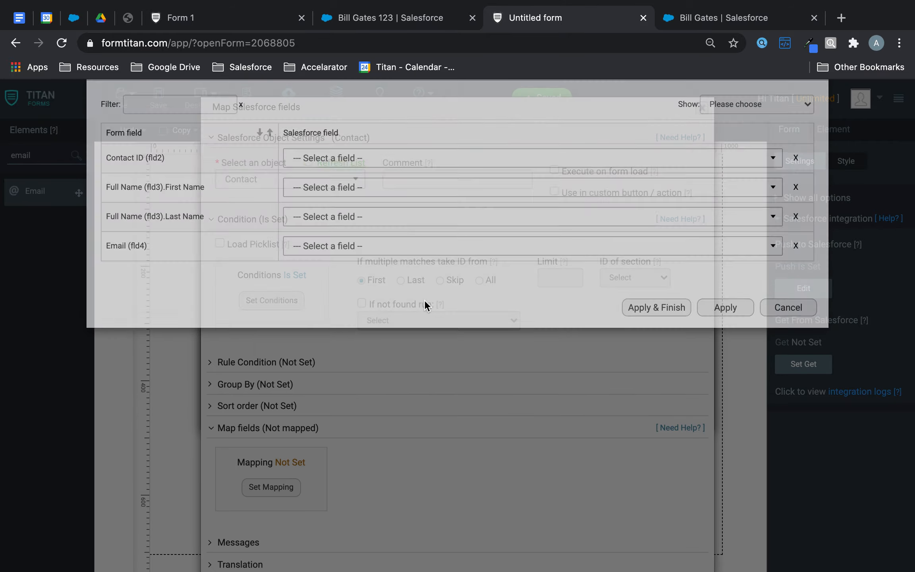
pyautogui.click(360, 223)
pyautogui.write('for')
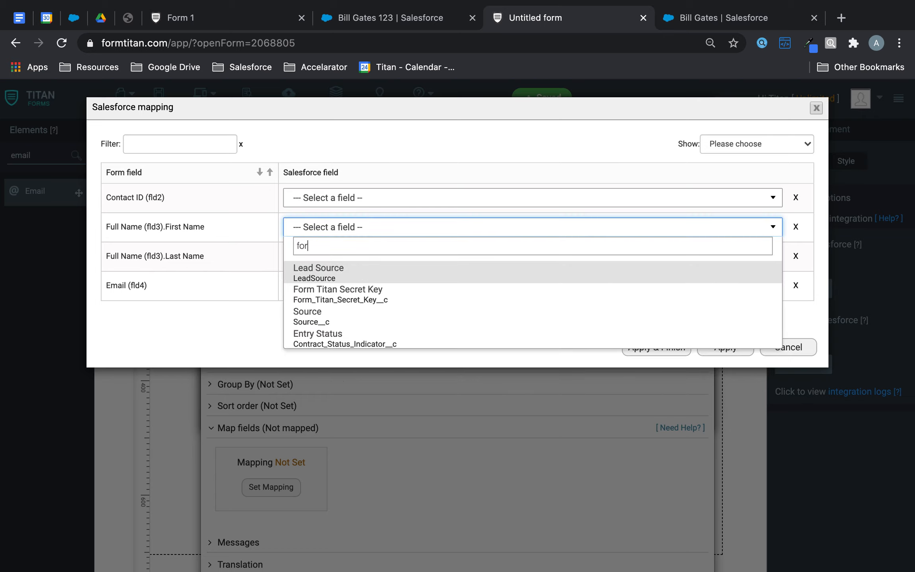
pyautogui.press('BackSpace')
pyautogui.press('BackSpace')
pyautogui.press('BackSpace')
pyautogui.write('fir')
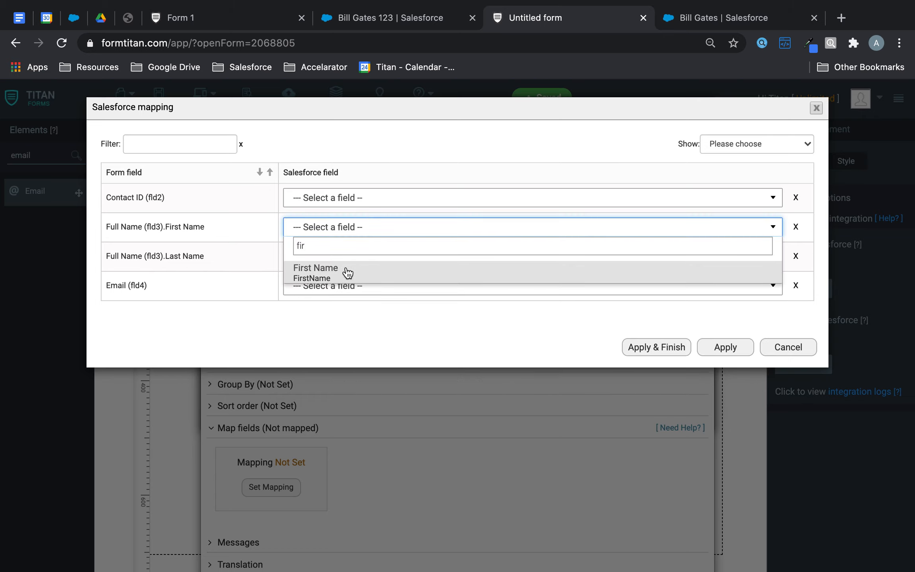
pyautogui.click(347, 272)
pyautogui.click(351, 257)
pyautogui.write('las')
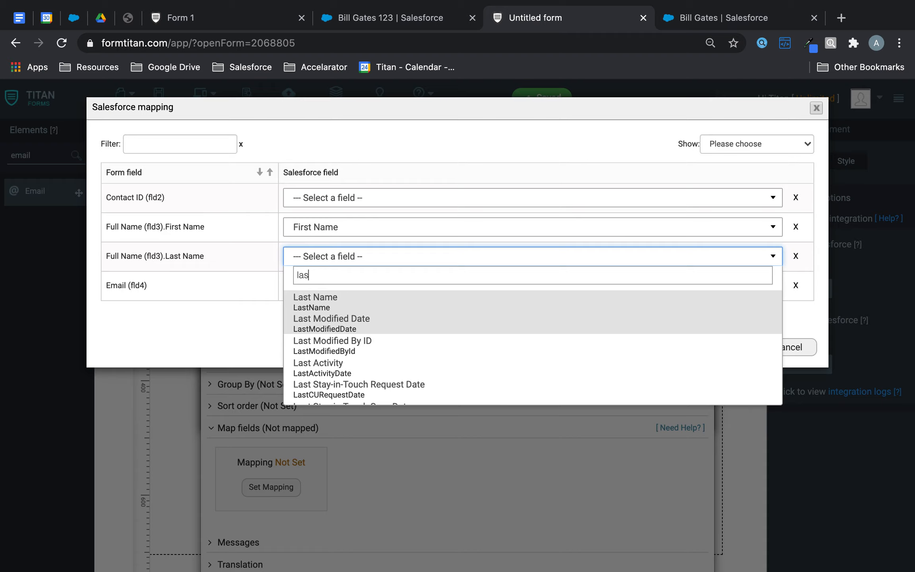
pyautogui.click(328, 305)
# Step: Prefill the form's Email from the Contact's Email and apply the mapping
pyautogui.click(342, 290)
pyautogui.write('ema')
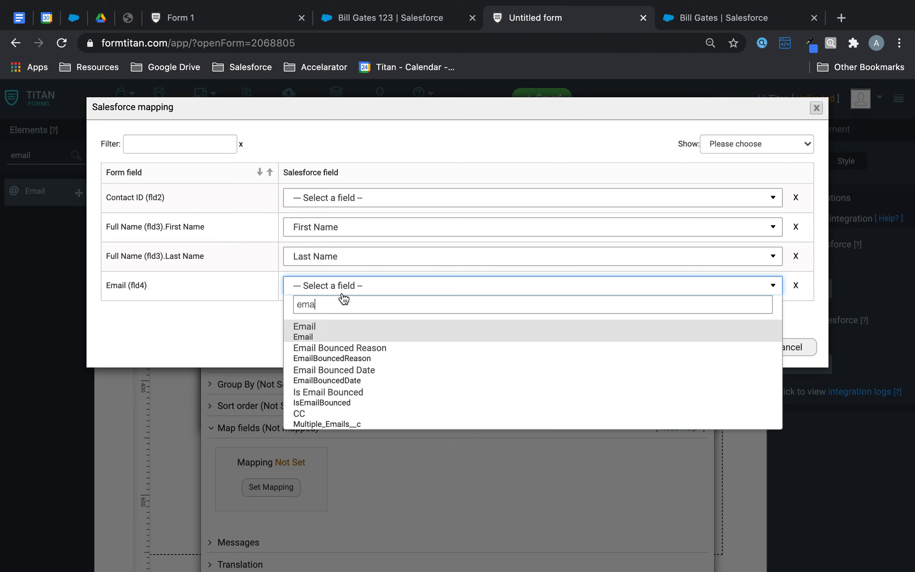
pyautogui.click(334, 333)
pyautogui.click(646, 344)
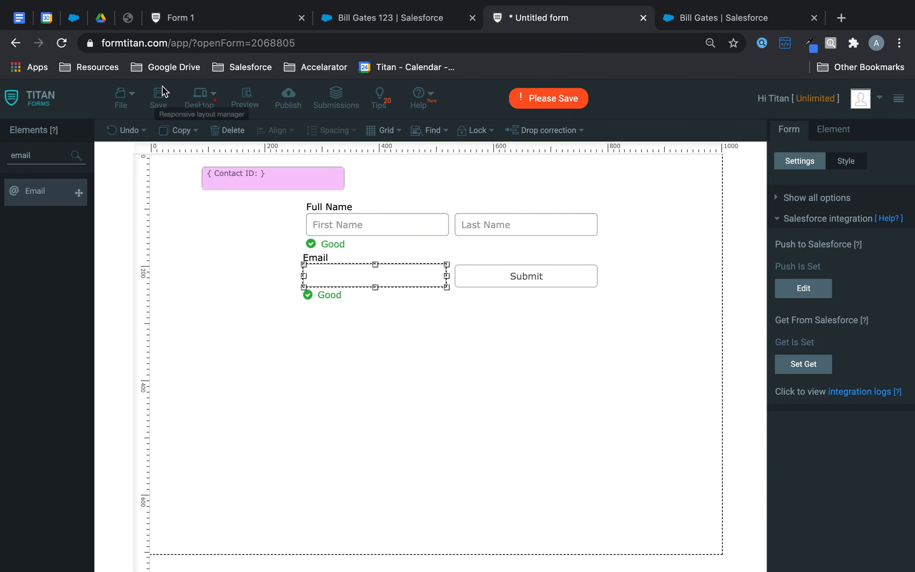
# Step: Save the form and place a Calculated field below Email
pyautogui.click(160, 97)
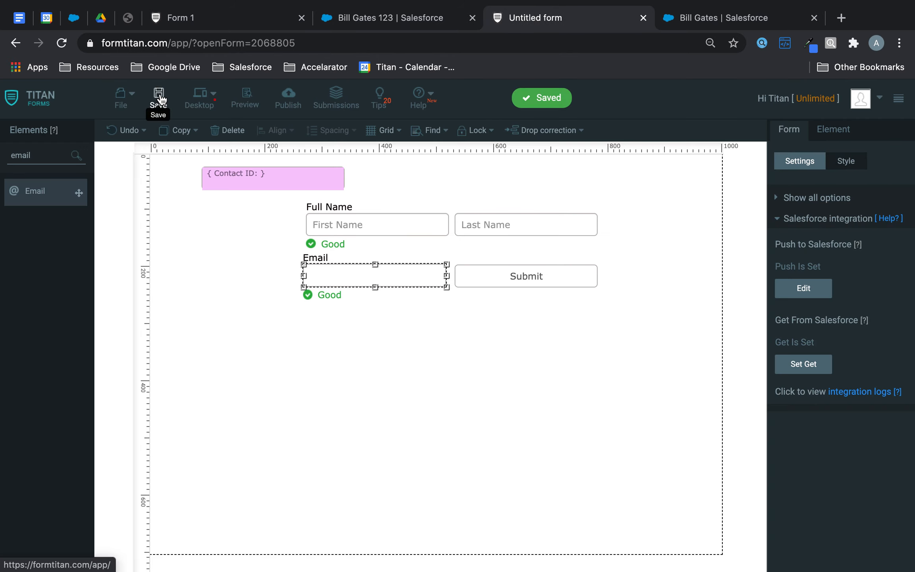
pyautogui.doubleClick(54, 156)
pyautogui.write('cal')
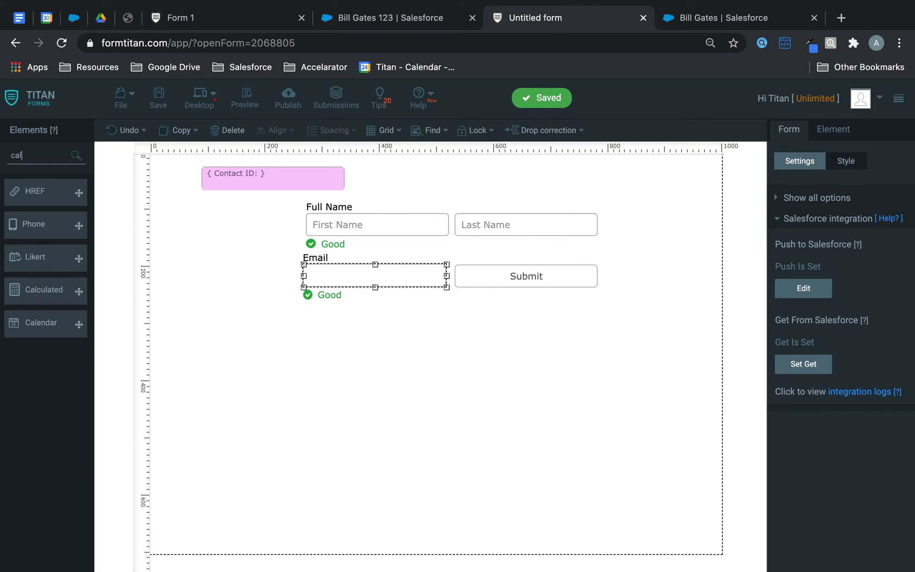
pyautogui.moveTo(20, 299); pyautogui.dragTo(377, 361)
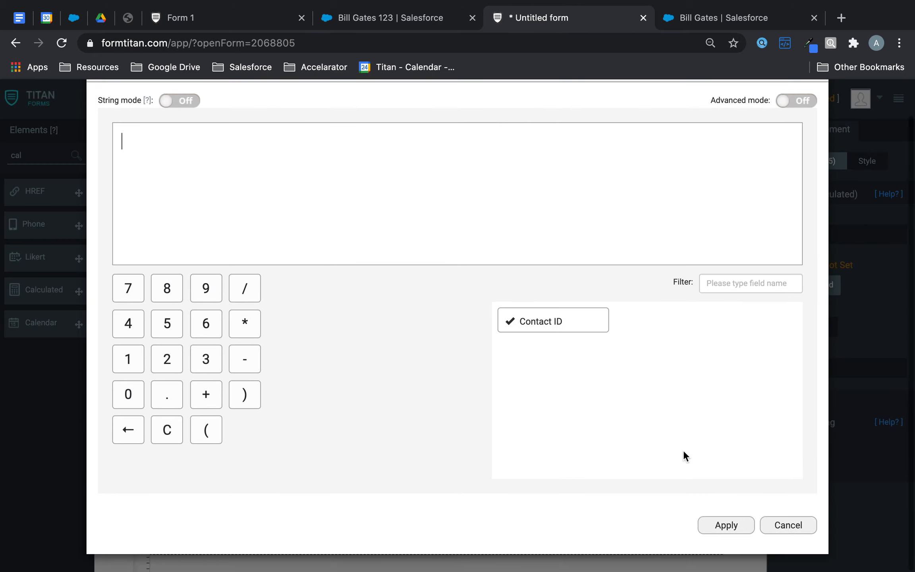
pyautogui.click(727, 529)
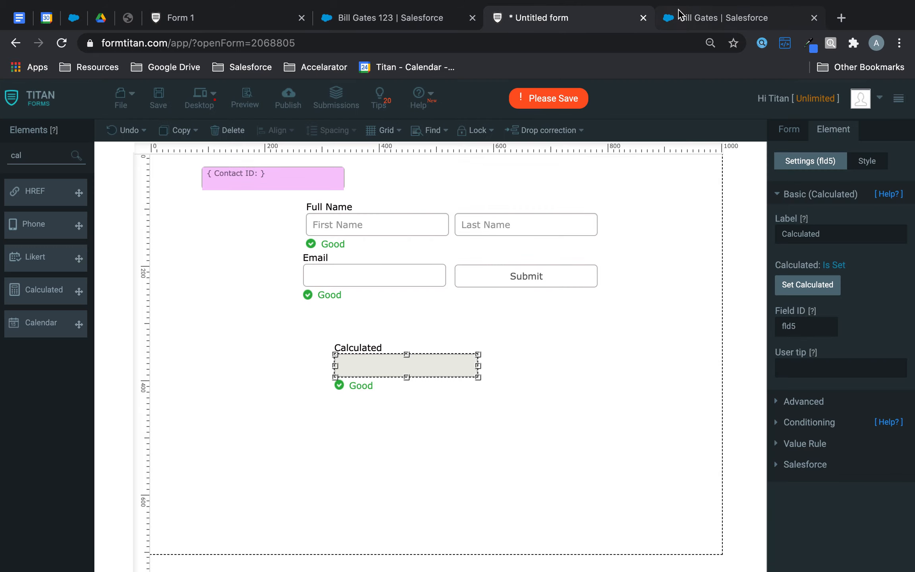
# Step: Copy the Salesforce contact record's URL and close the extra Form 1 tab
pyautogui.click(672, 12)
pyautogui.click(542, 45)
pyautogui.press('super+a')
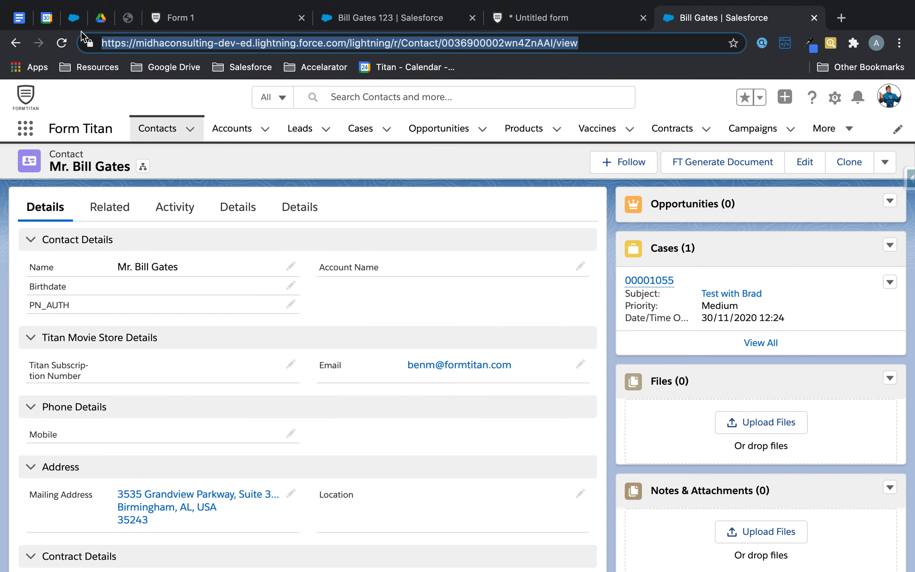
pyautogui.click(230, 22)
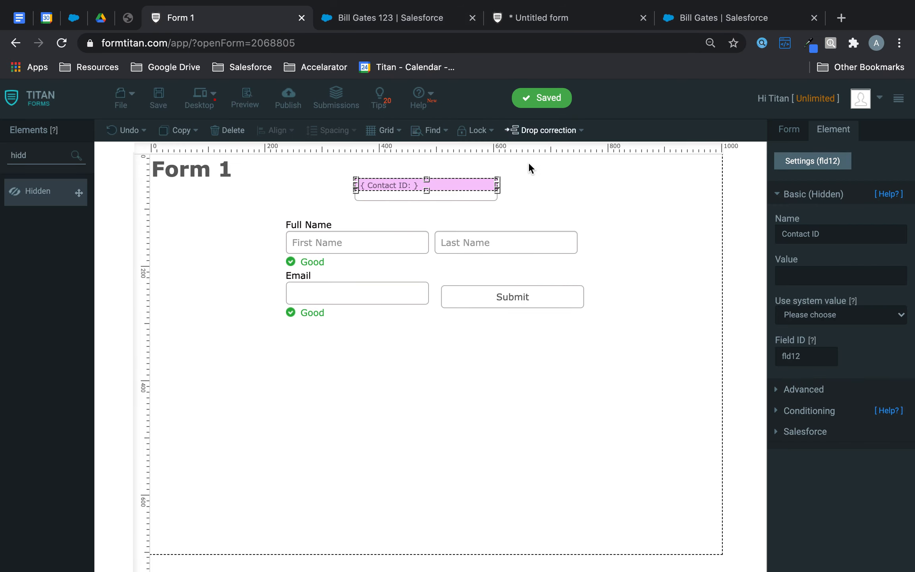
pyautogui.click(301, 18)
pyautogui.click(372, 22)
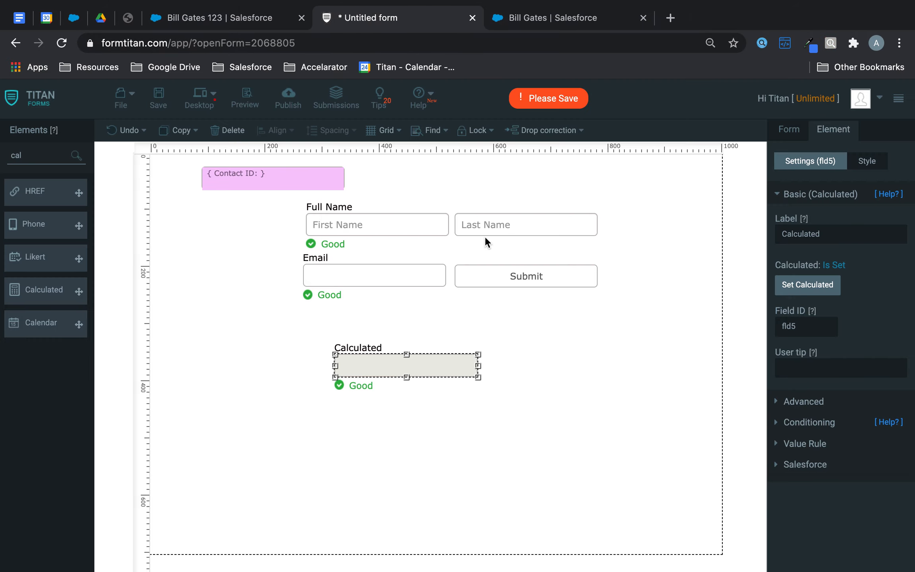
# Step: Set the Calculated formula to the pasted contact URL in String mode, with Contact ID replacing the ID, and save
pyautogui.click(801, 286)
pyautogui.press('super+v')
pyautogui.click(180, 139)
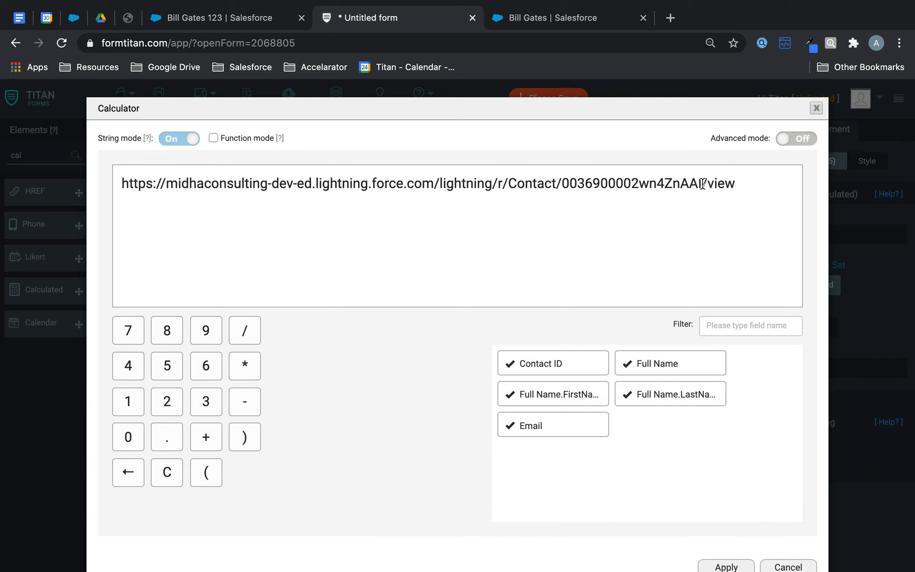
pyautogui.moveTo(702, 184); pyautogui.dragTo(561, 183)
pyautogui.press('BackSpace')
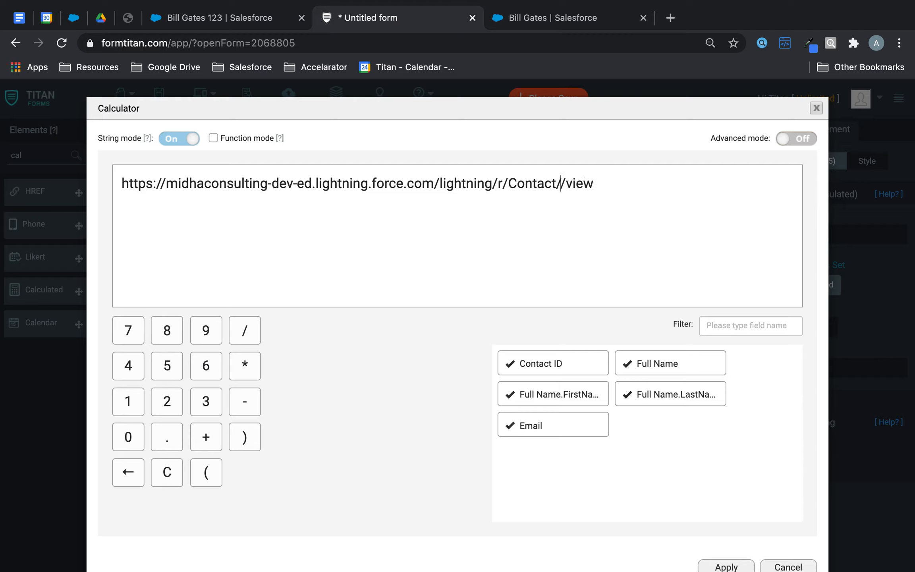
pyautogui.moveTo(567, 373); pyautogui.dragTo(546, 226)
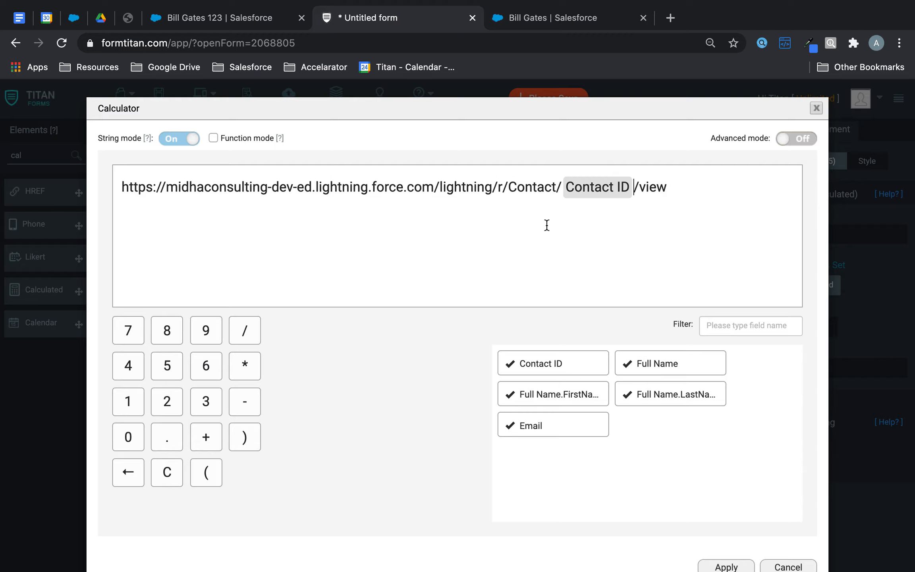
pyautogui.click(725, 566)
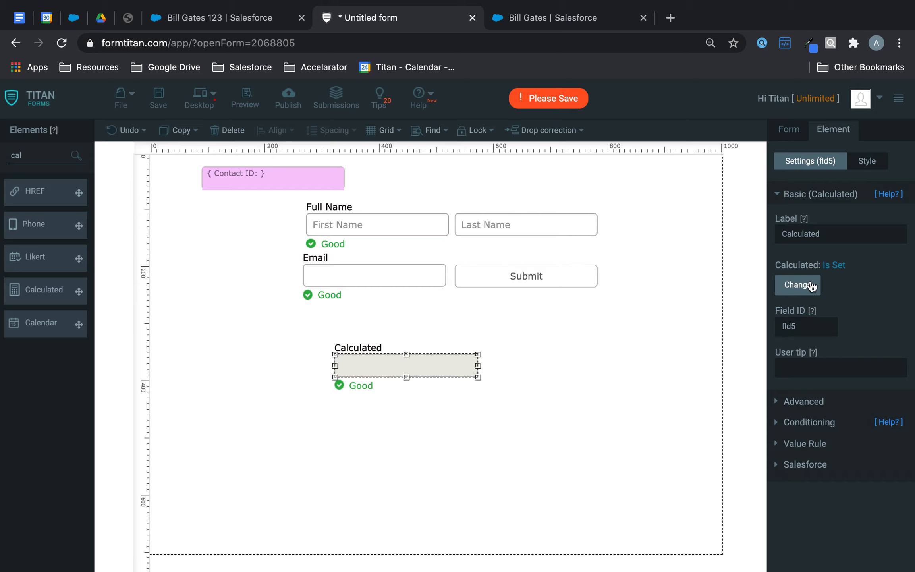
pyautogui.click(168, 100)
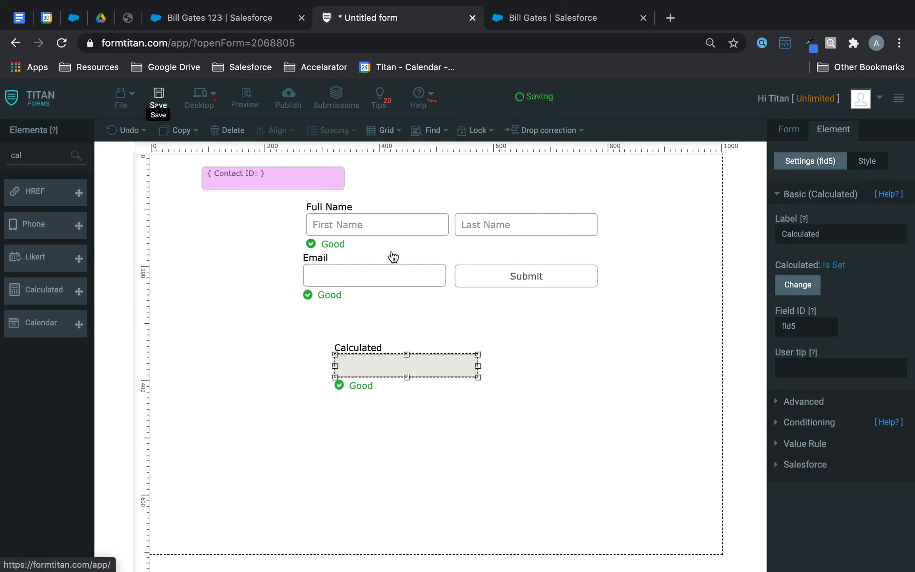
# Step: Move the Calculated field lower on the form
pyautogui.click(440, 283)
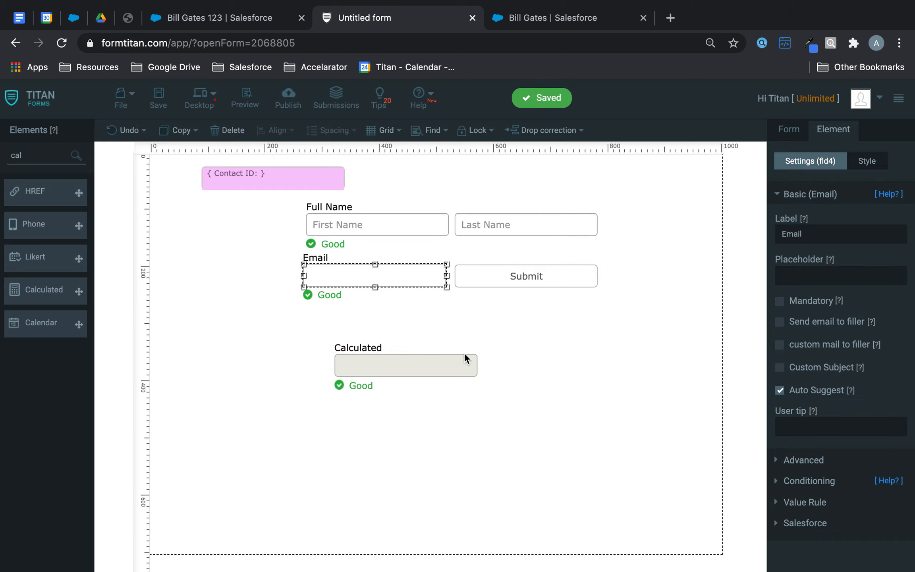
pyautogui.click(444, 363)
pyautogui.moveTo(444, 363); pyautogui.dragTo(306, 493)
# Step: Add another hidden field to the form below Email
pyautogui.doubleClick(51, 154)
pyautogui.write('hidd')
pyautogui.moveTo(79, 193); pyautogui.dragTo(216, 351)
# Step: Rename the extra hidden field, then delete the Return ID Here field
pyautogui.doubleClick(772, 237)
pyautogui.write('T')
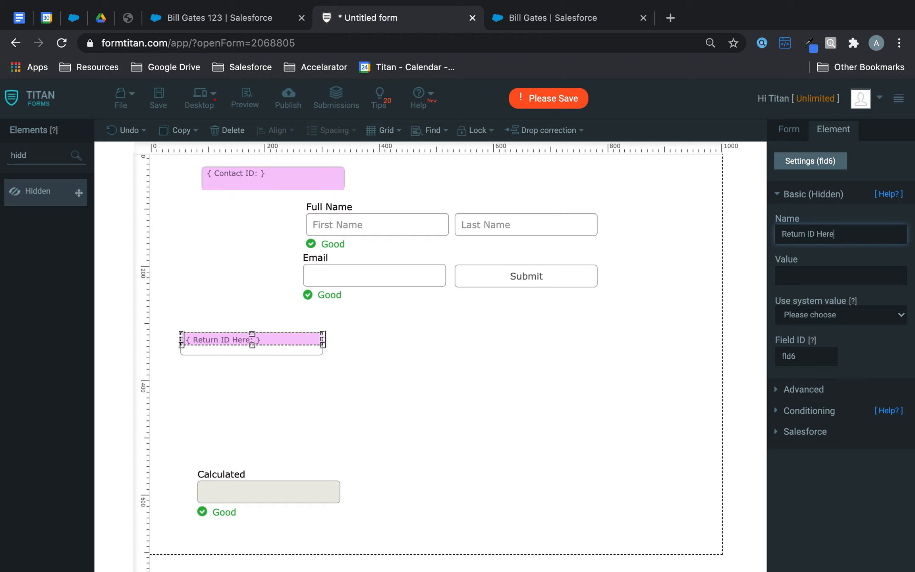
pyautogui.click(420, 353)
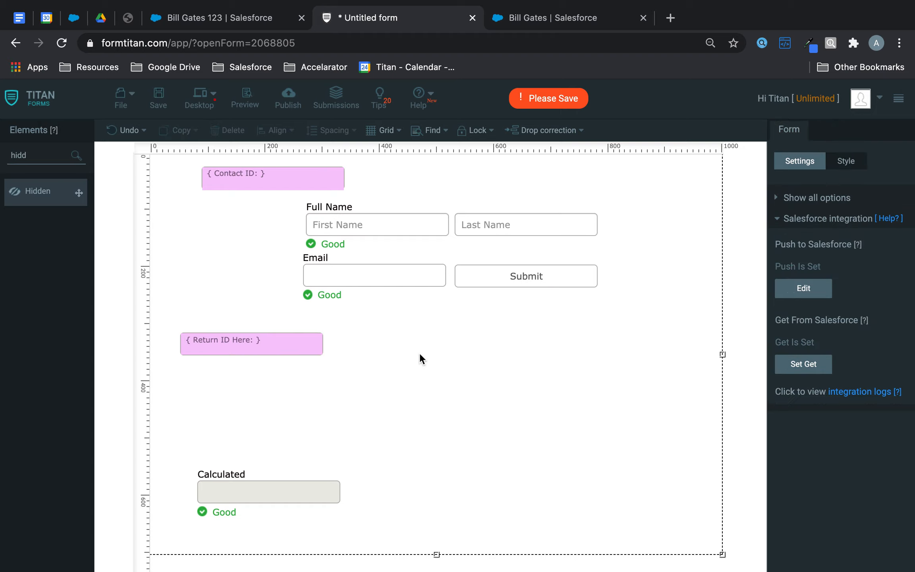
pyautogui.click(285, 349)
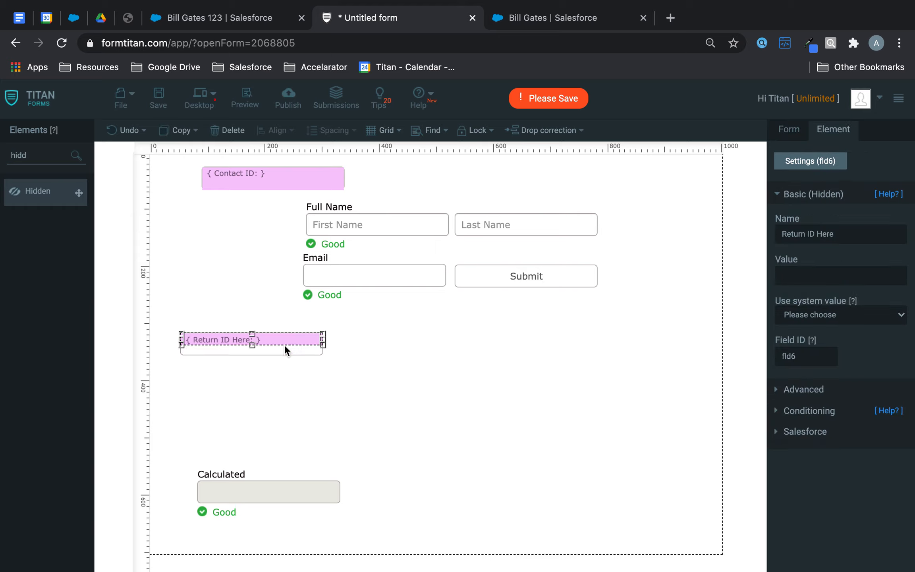
pyautogui.click(232, 131)
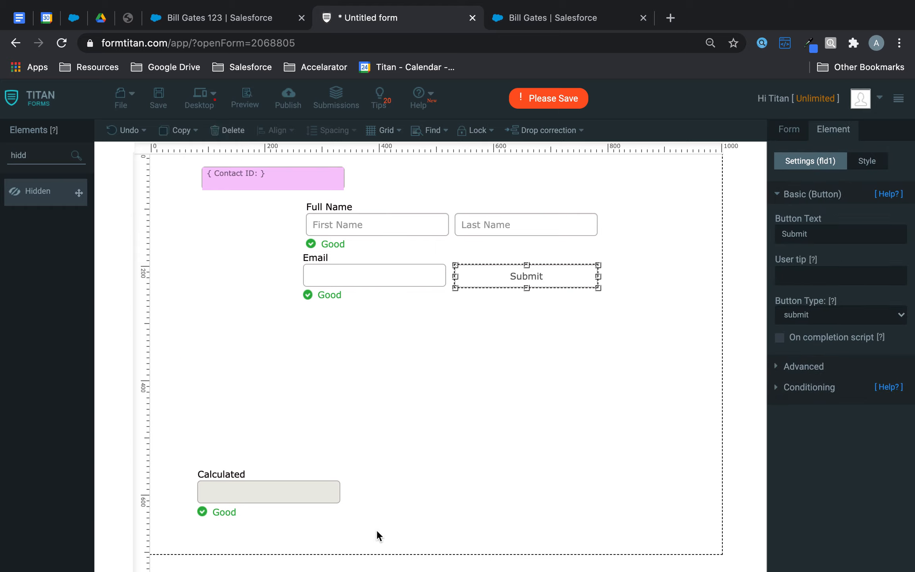
# Step: Review the Calculated field's URL formula, leaving it unchanged
pyautogui.click(316, 492)
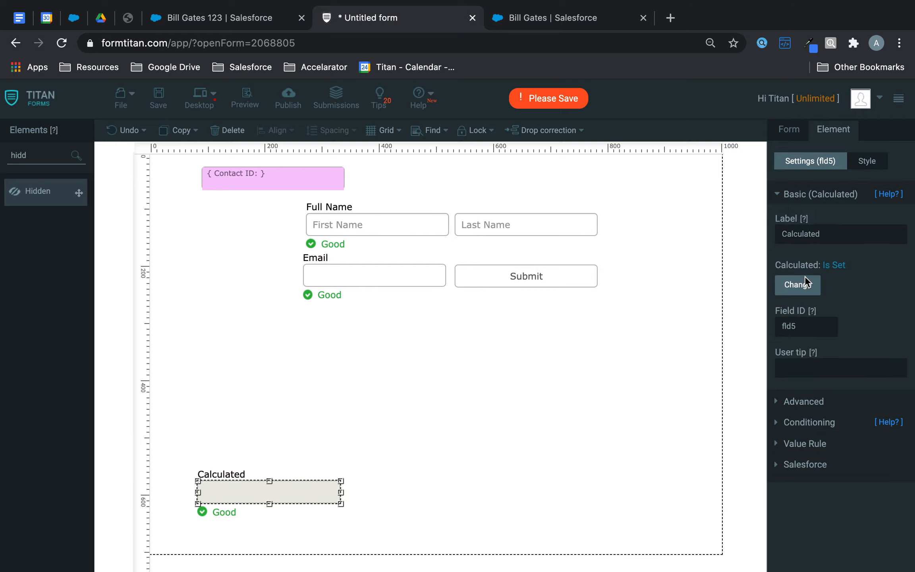
pyautogui.click(797, 285)
pyautogui.scroll(-1, 736, 460)
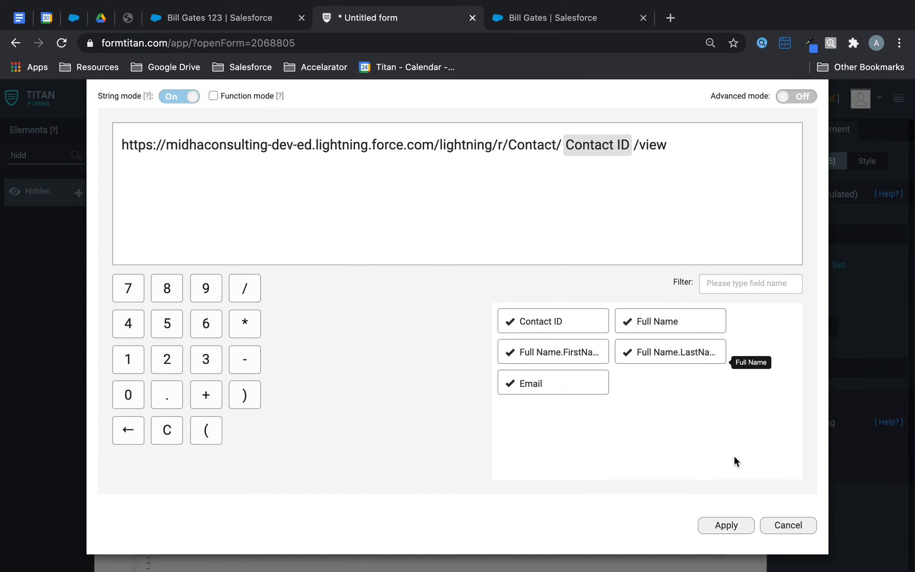
pyautogui.click(725, 525)
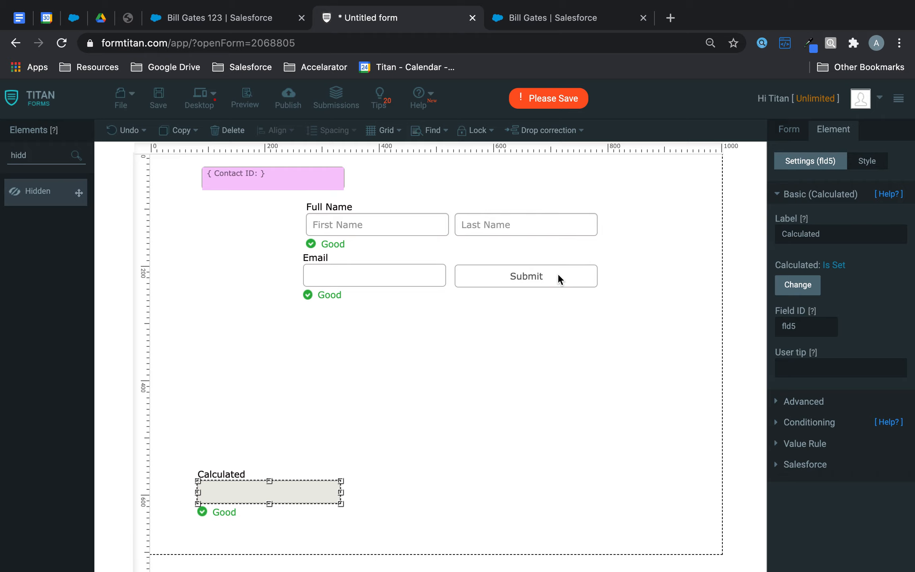
# Step: Make Submit a Salesforce Action button with a Contact (update) action
pyautogui.click(558, 274)
pyautogui.click(827, 324)
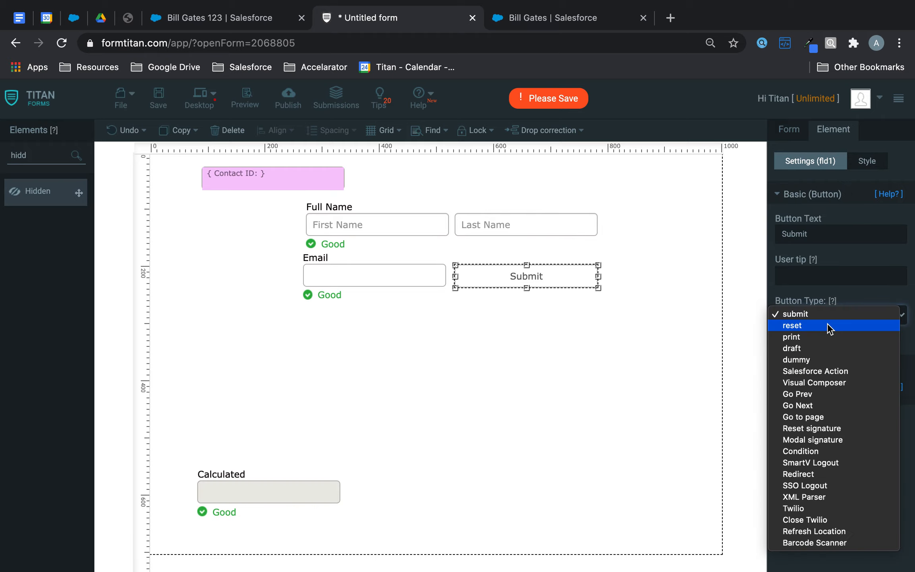
pyautogui.click(824, 368)
pyautogui.click(815, 376)
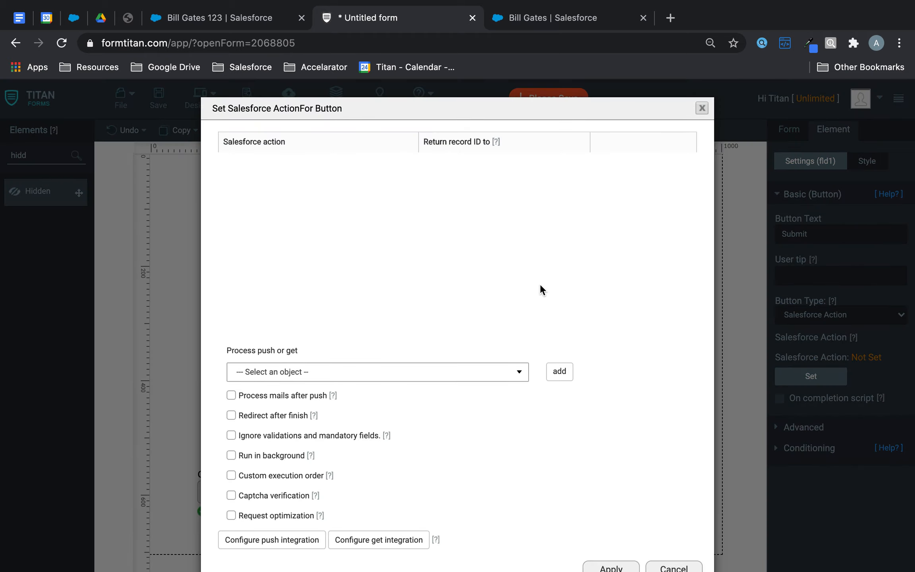
pyautogui.click(405, 379)
pyautogui.click(349, 410)
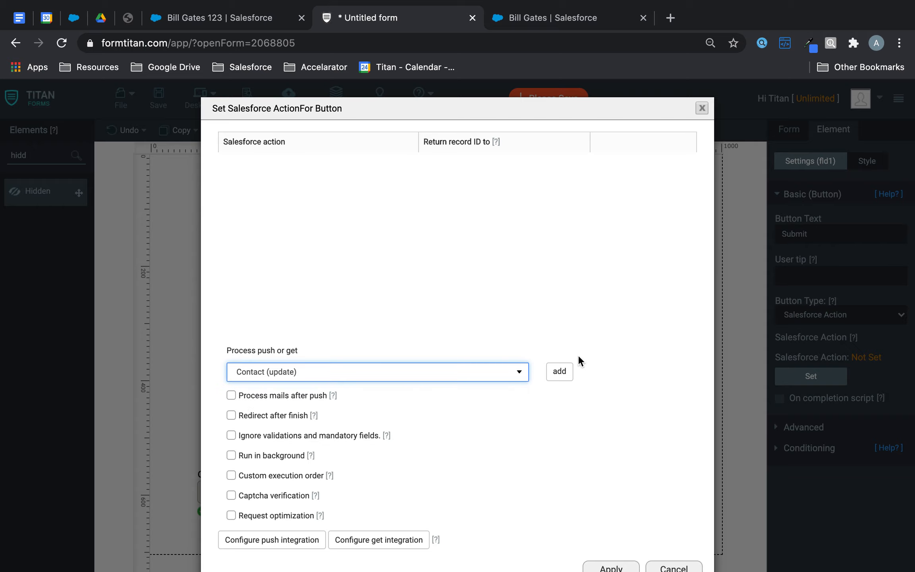
pyautogui.click(560, 371)
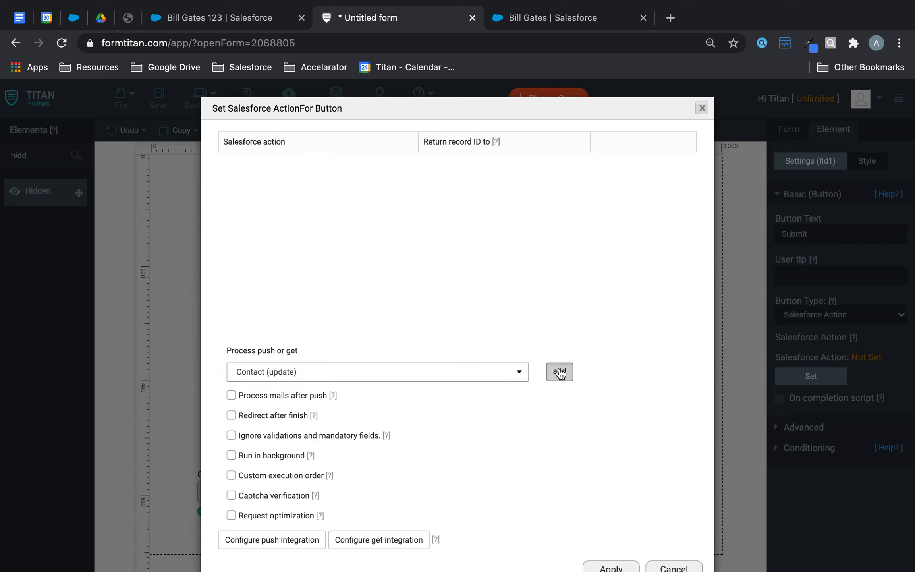
# Step: Enable Redirect after finish and apply the Salesforce action settings
pyautogui.click(230, 415)
pyautogui.scroll(-3, 326, 461)
pyautogui.click(341, 386)
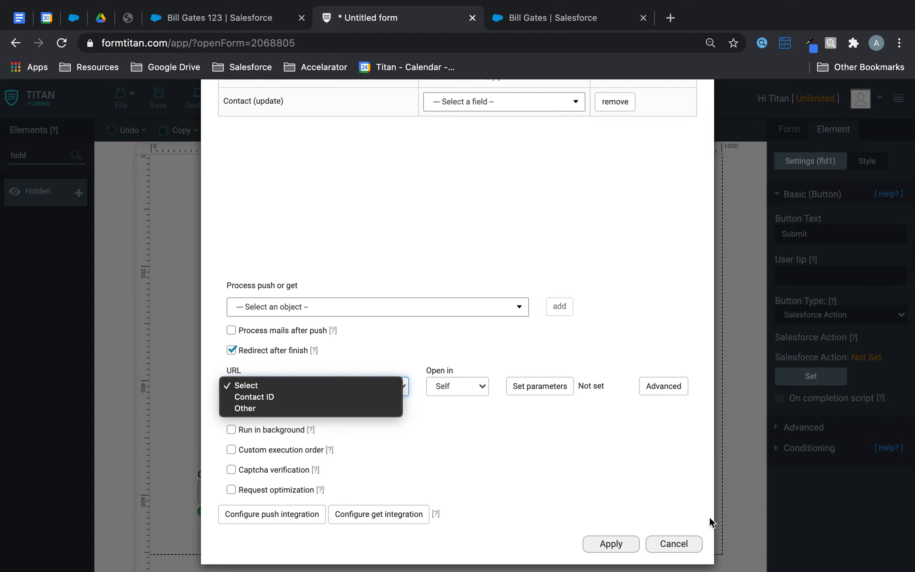
pyautogui.click(608, 542)
pyautogui.click(608, 544)
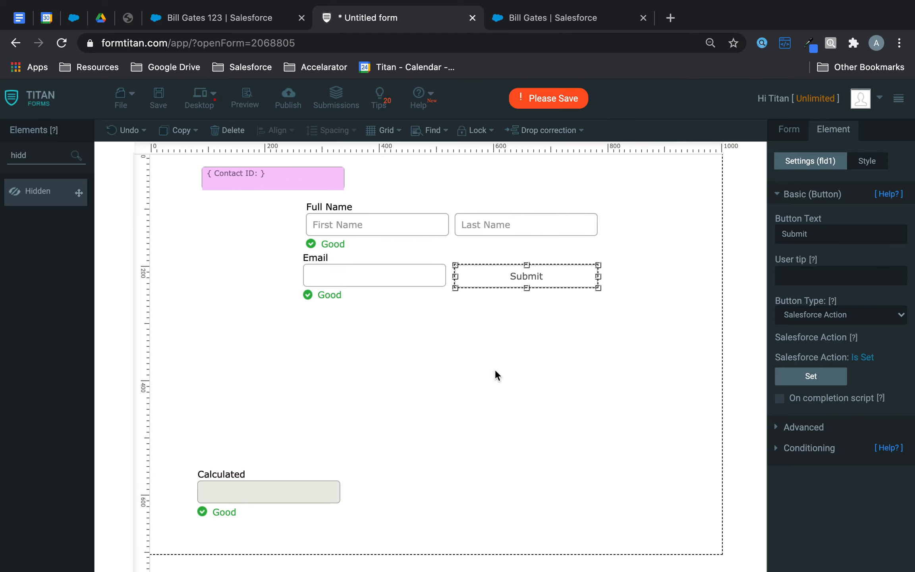
# Step: Add a new hidden field beside the Calculated field and rename it from Key to 'Take from FLD5'
pyautogui.moveTo(51, 155); pyautogui.dragTo(2, 154)
pyautogui.moveTo(76, 193); pyautogui.dragTo(415, 500)
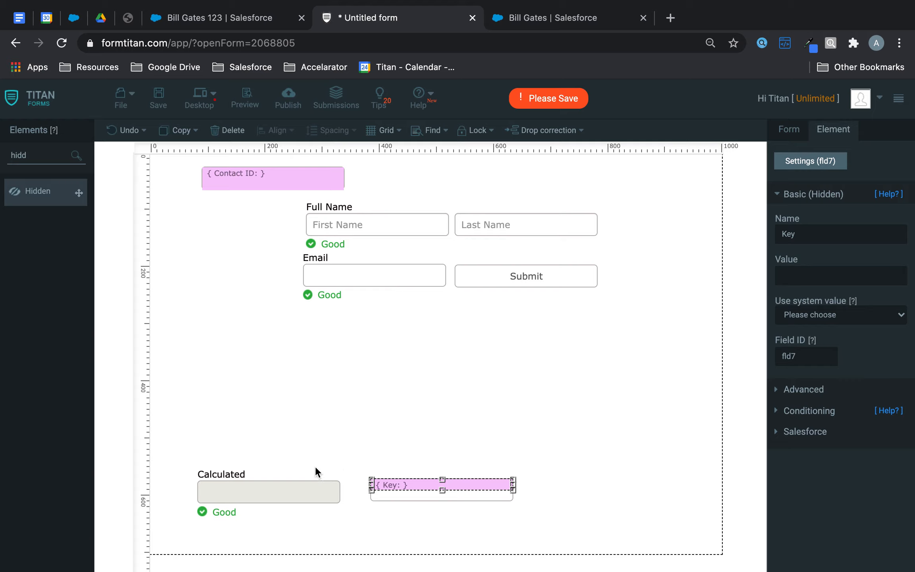
pyautogui.click(835, 232)
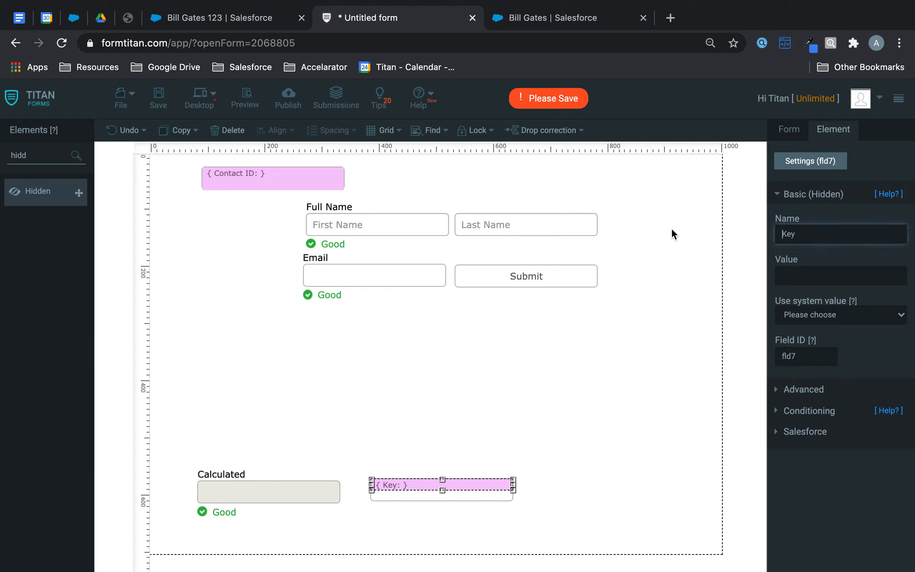
pyautogui.doubleClick(813, 233)
pyautogui.click(281, 497)
pyautogui.click(464, 481)
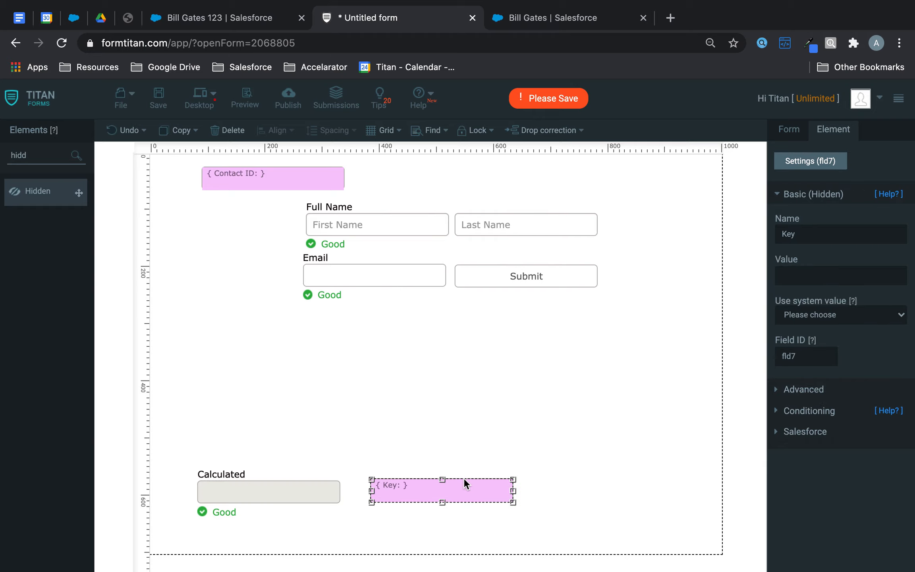
pyautogui.doubleClick(856, 241)
pyautogui.write('Take from FLD5')
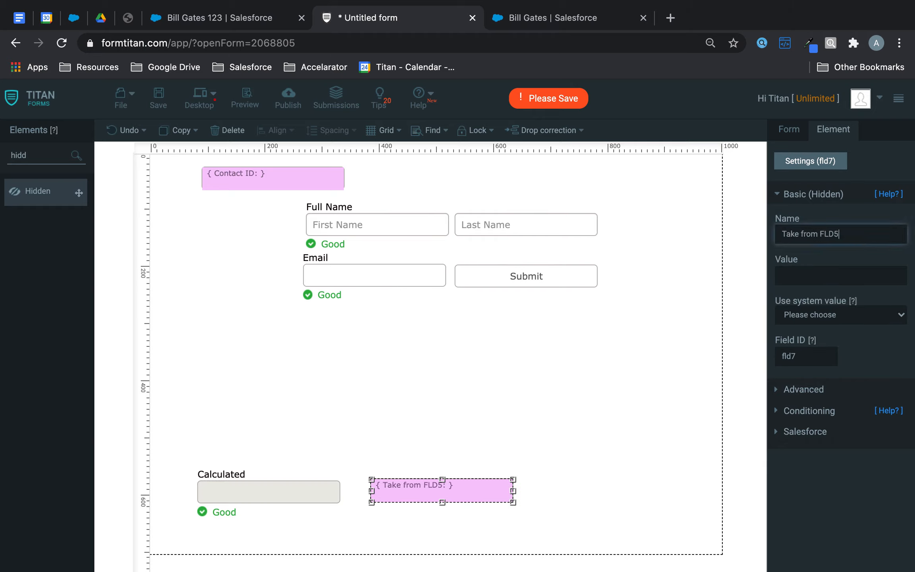
# Step: In the field's Advanced settings, set Use value from to fld5 and save the form
pyautogui.click(799, 390)
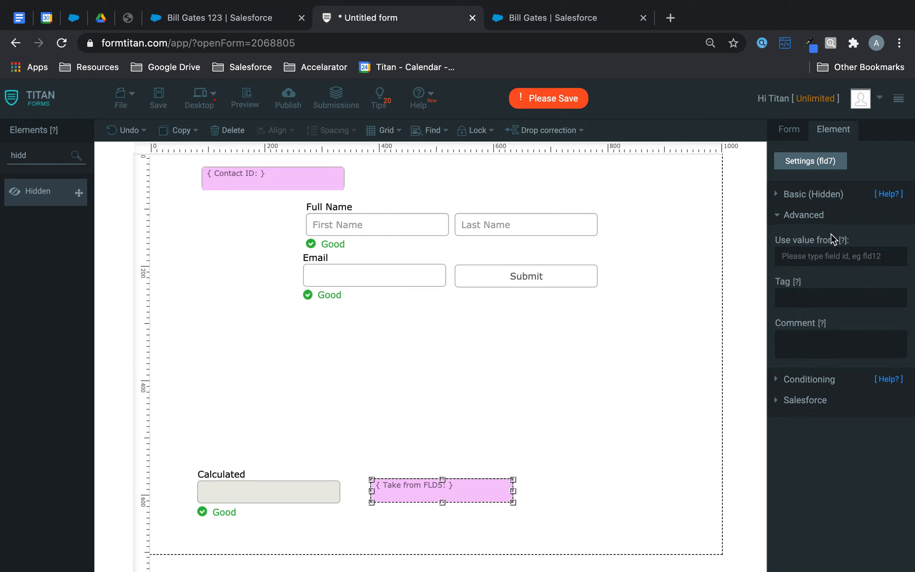
pyautogui.click(826, 249)
pyautogui.write('fld5')
pyautogui.click(159, 98)
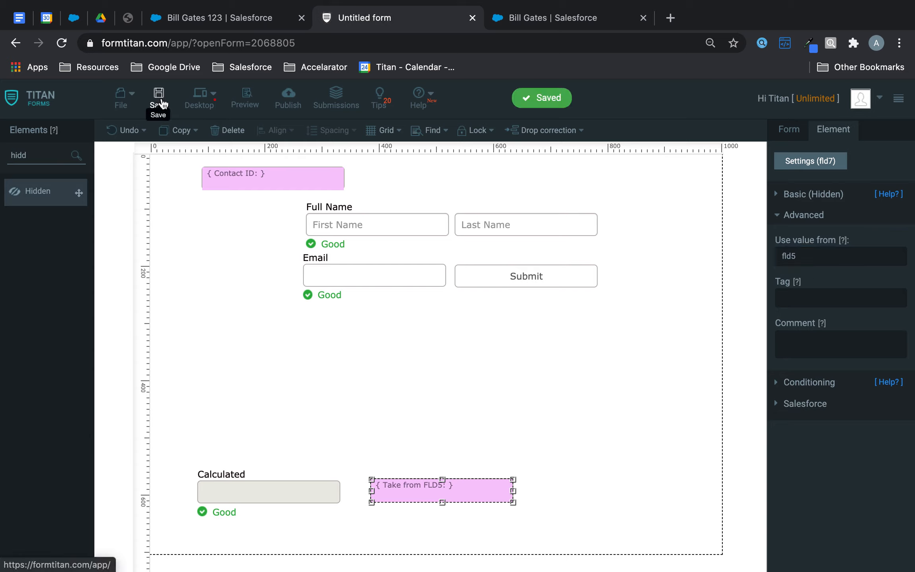
# Step: Set the Submit button's Salesforce action to redirect to the URL from 'Take from FLD5', then save
pyautogui.click(537, 276)
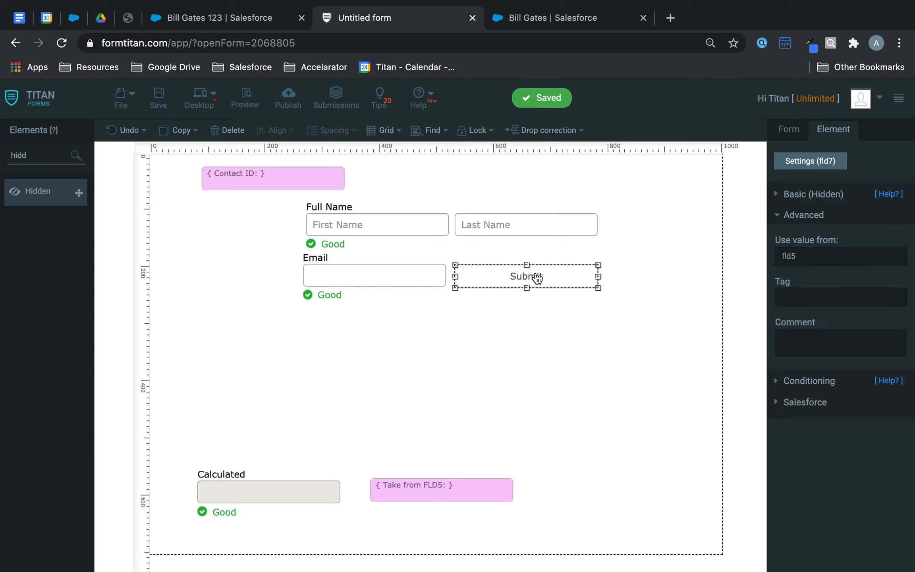
pyautogui.click(818, 200)
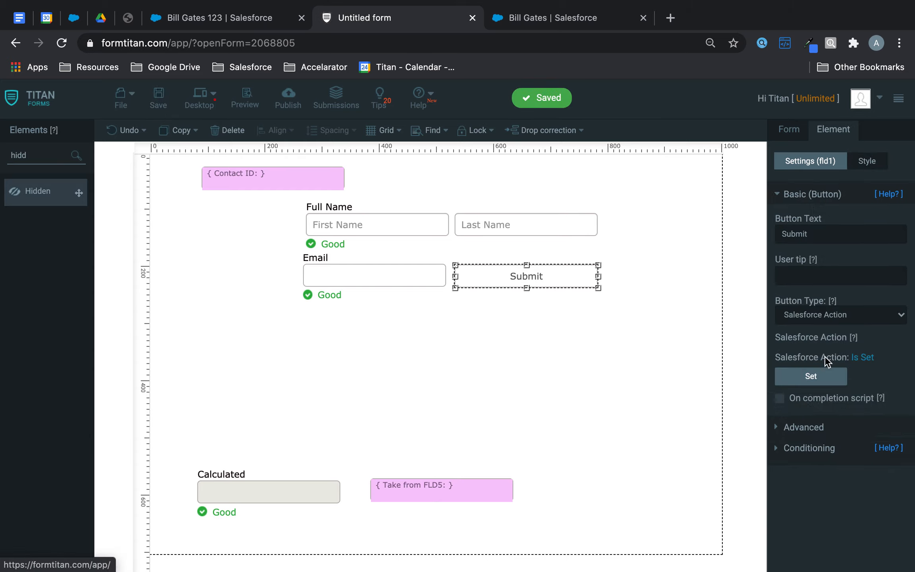
pyautogui.click(815, 376)
pyautogui.click(378, 452)
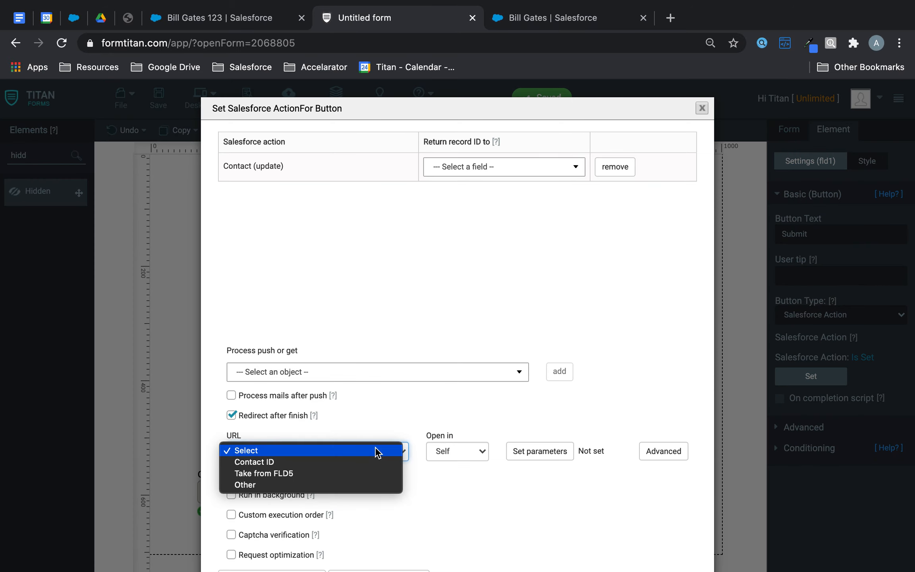
pyautogui.click(294, 477)
pyautogui.click(302, 455)
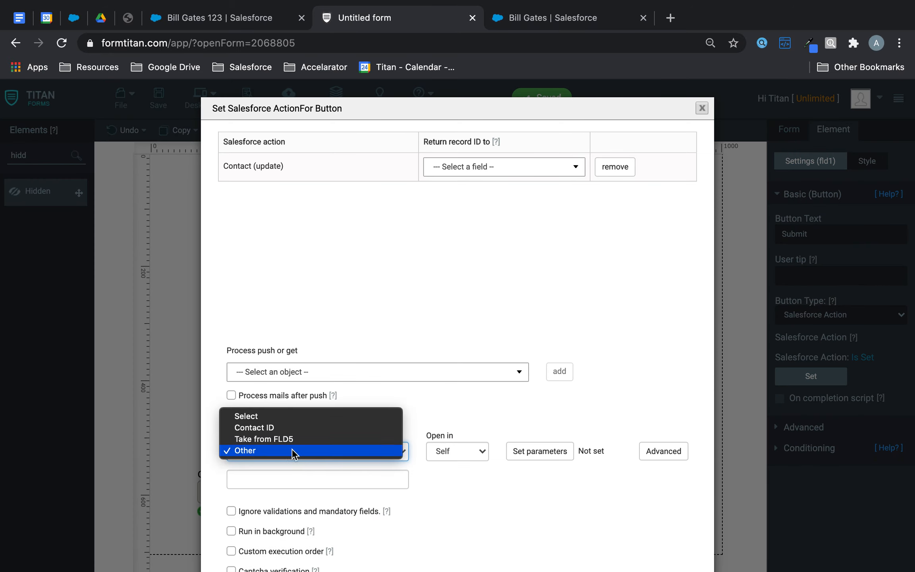
pyautogui.click(293, 437)
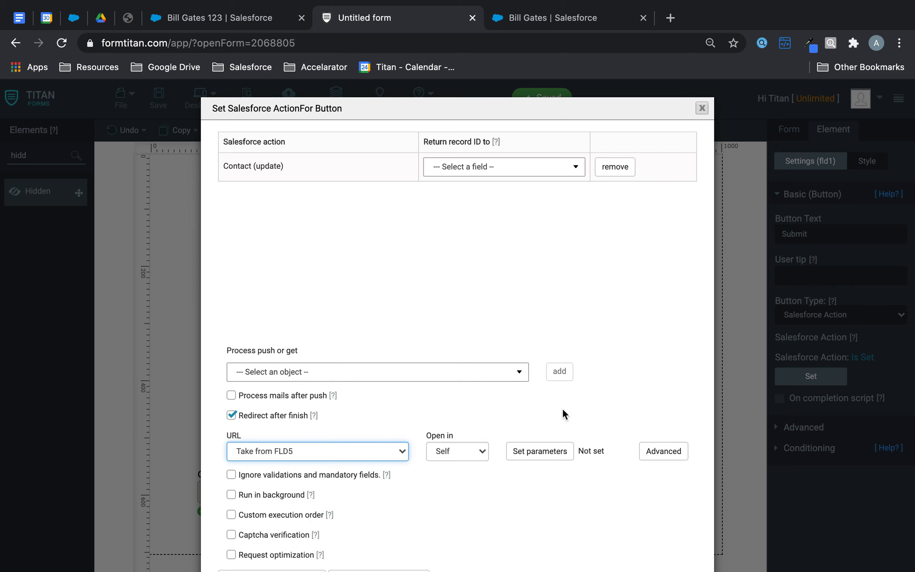
pyautogui.scroll(-3, 562, 407)
pyautogui.click(609, 535)
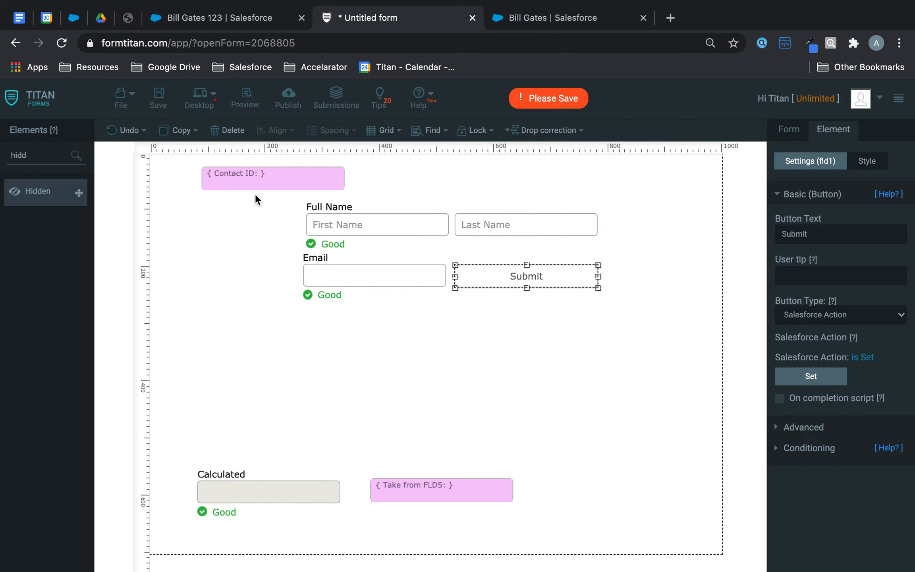
pyautogui.click(159, 95)
# Step: Save the form and open its preview to check the page address
pyautogui.click(278, 180)
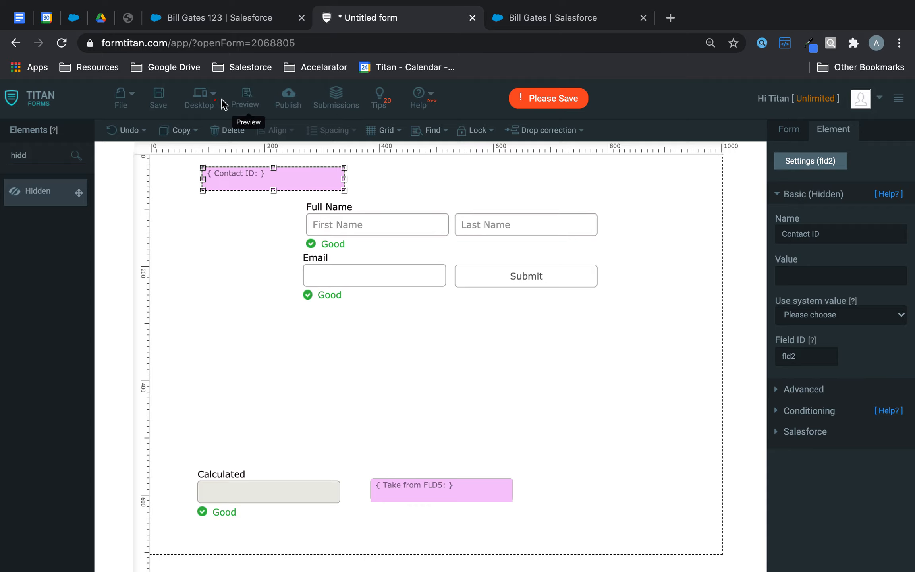
pyautogui.click(158, 95)
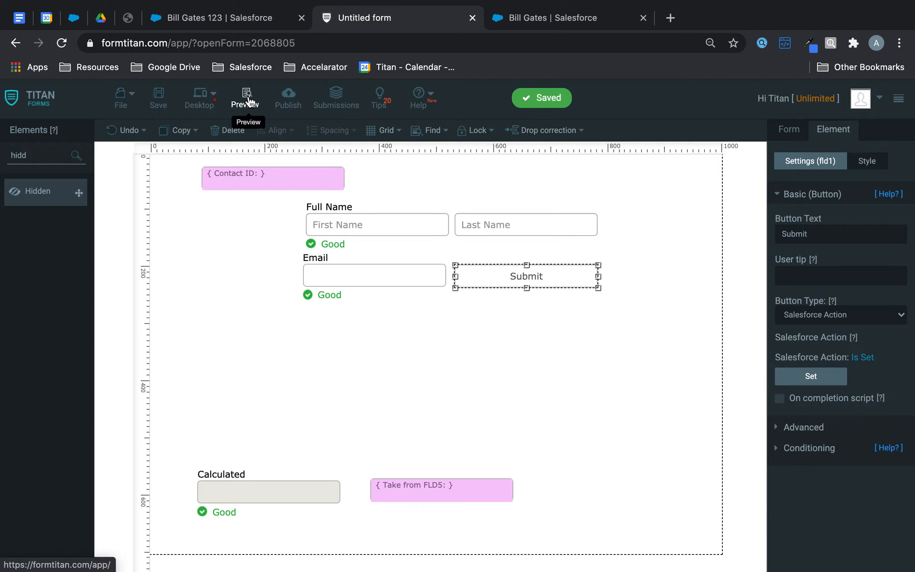
pyautogui.click(246, 98)
pyautogui.click(483, 42)
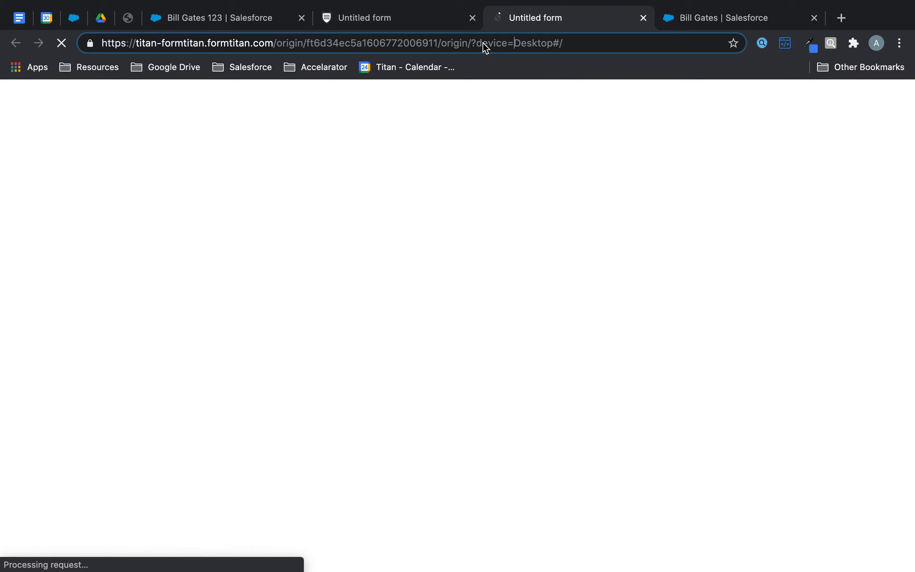
pyautogui.click(404, 23)
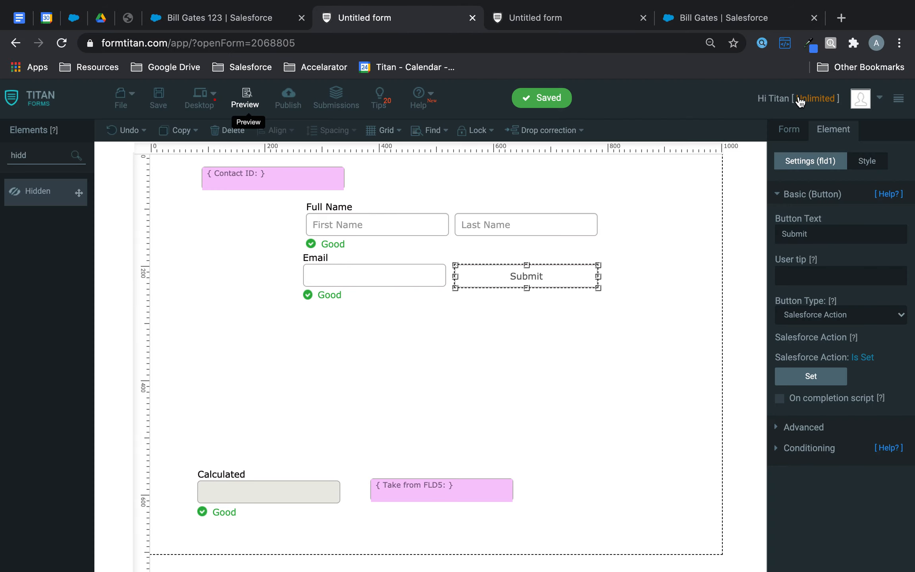
# Step: In the form-wide settings under Debug Mode, turn on Show Hidden Fields
pyautogui.click(789, 130)
pyautogui.click(845, 159)
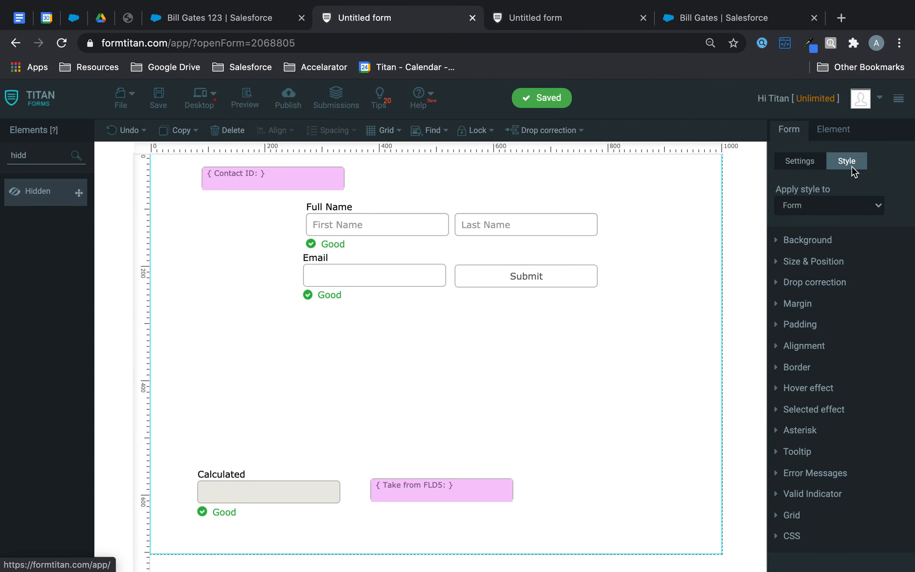
pyautogui.click(802, 162)
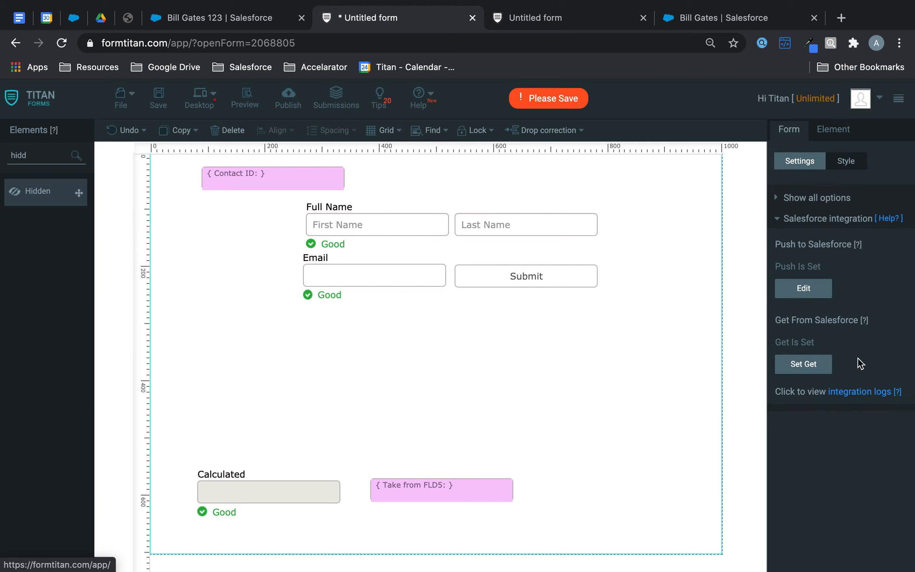
pyautogui.click(828, 219)
pyautogui.click(810, 366)
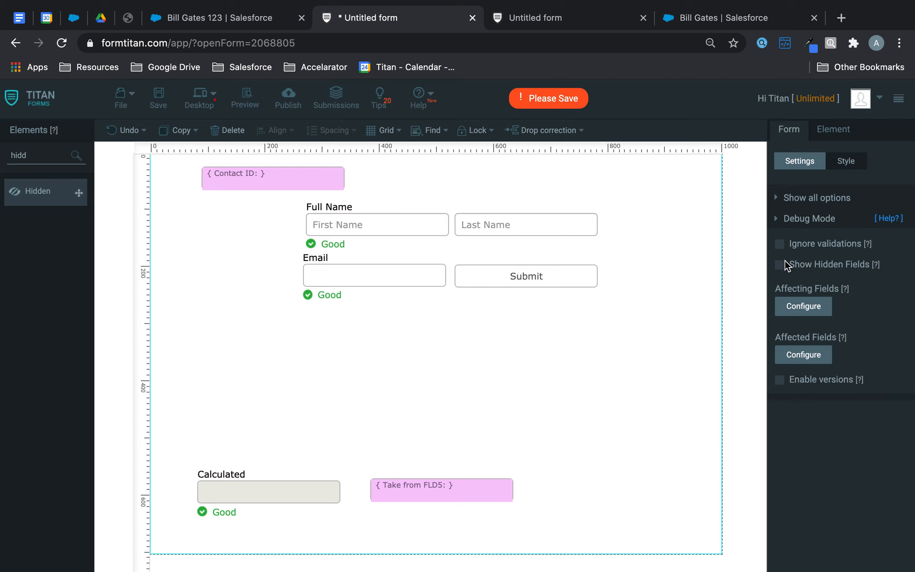
pyautogui.click(512, 482)
# Step: Move and enlarge the Take from FLD5 and Calculated fields into large boxes, save, and return to the preview
pyautogui.moveTo(485, 484); pyautogui.dragTo(505, 355)
pyautogui.moveTo(556, 396); pyautogui.dragTo(688, 541)
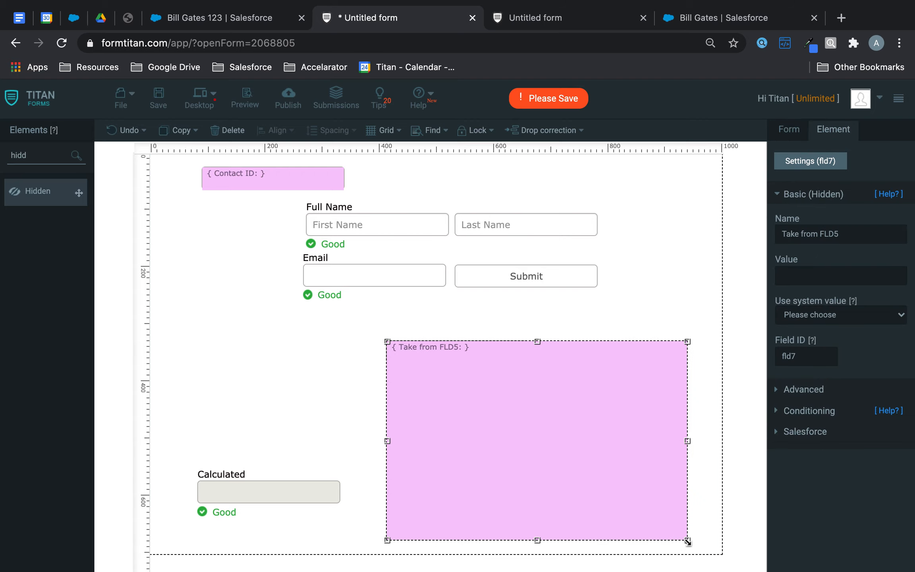
pyautogui.click(278, 498)
pyautogui.click(241, 417)
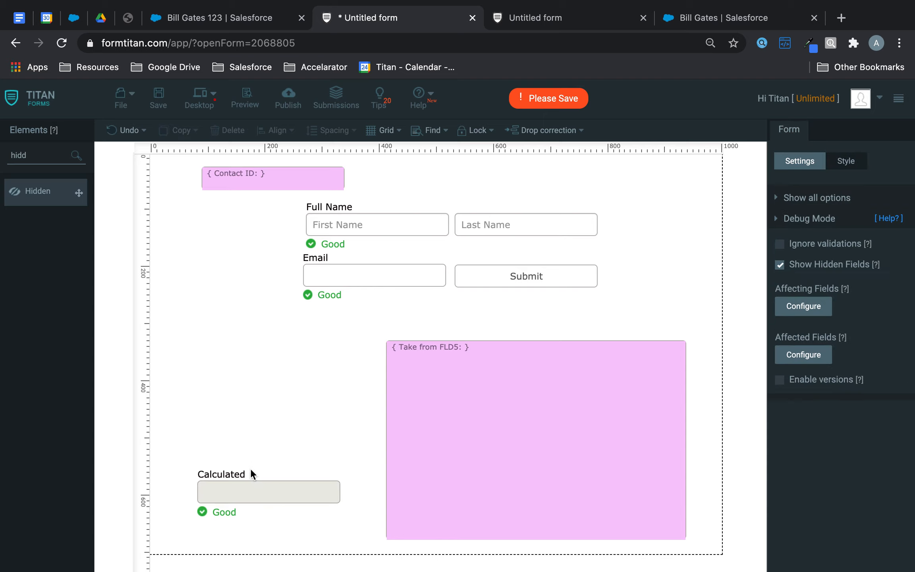
pyautogui.click(252, 480)
pyautogui.moveTo(252, 481); pyautogui.dragTo(216, 345)
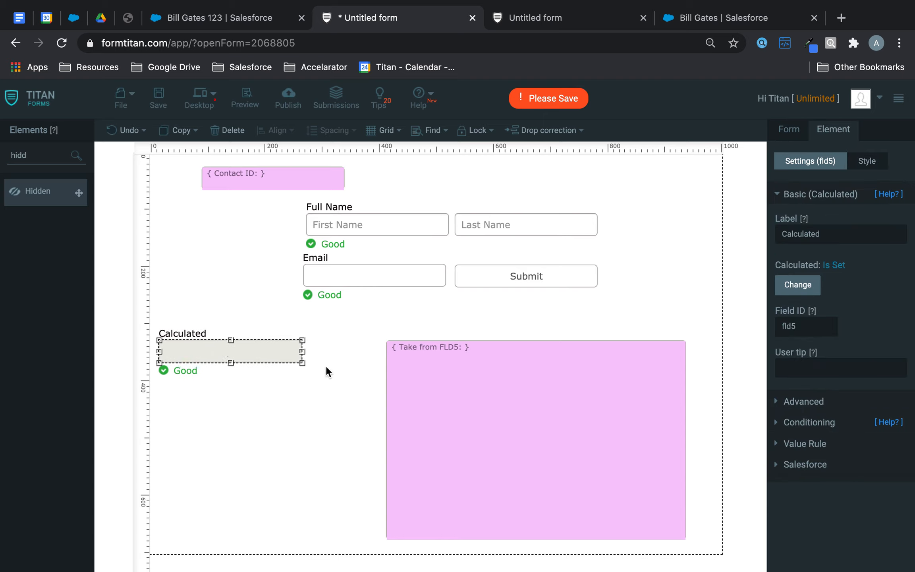
pyautogui.moveTo(304, 367); pyautogui.dragTo(376, 534)
pyautogui.click(161, 106)
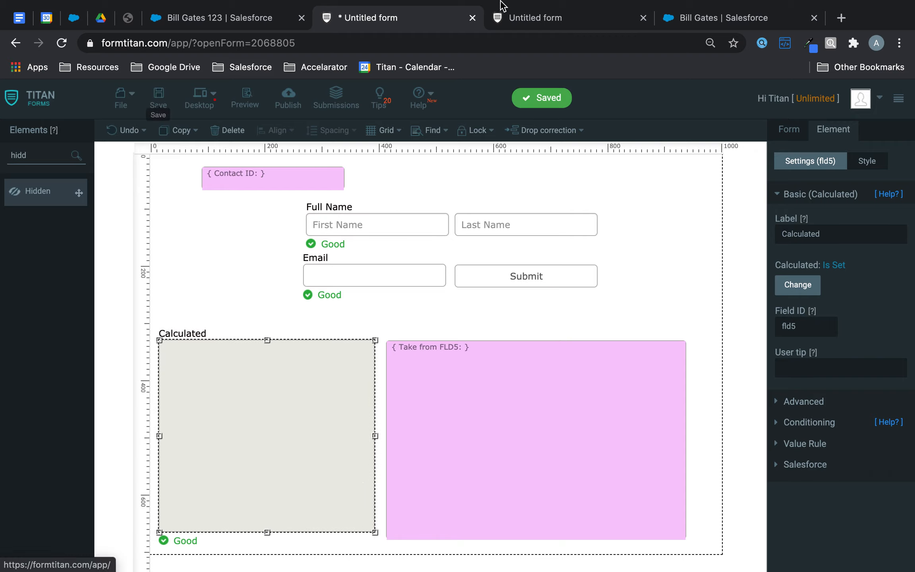
pyautogui.click(506, 10)
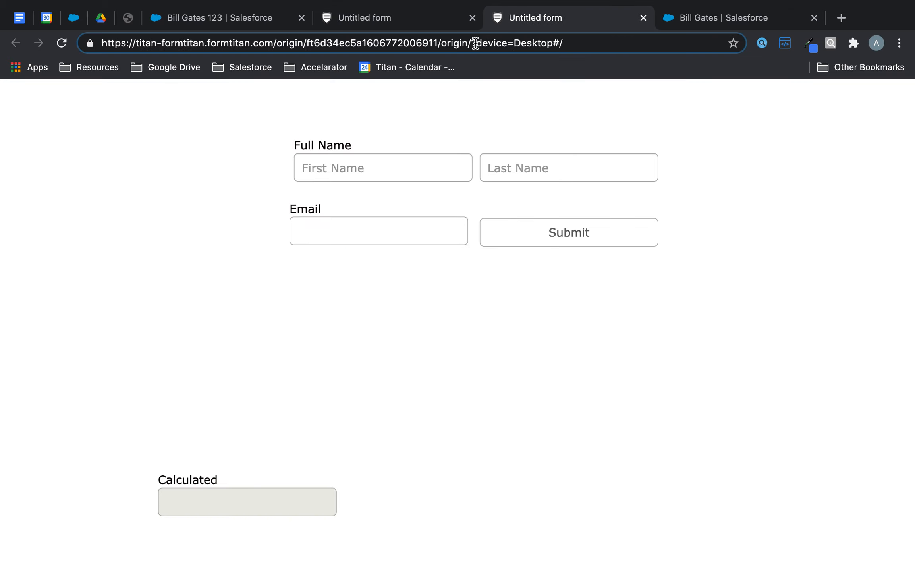
# Step: Load the preview with ?fld2= followed by the Contact's record ID copied from Salesforce
pyautogui.moveTo(475, 43); pyautogui.dragTo(651, 43)
pyautogui.write('fld2=')
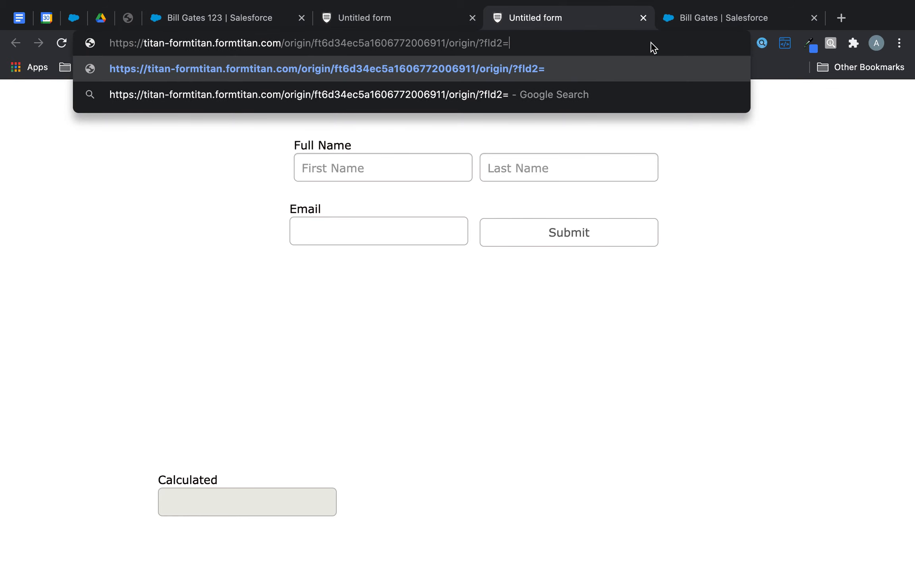
pyautogui.press('super+v')
pyautogui.press('super+z')
pyautogui.click(745, 23)
pyautogui.doubleClick(495, 43)
pyautogui.press('super+c')
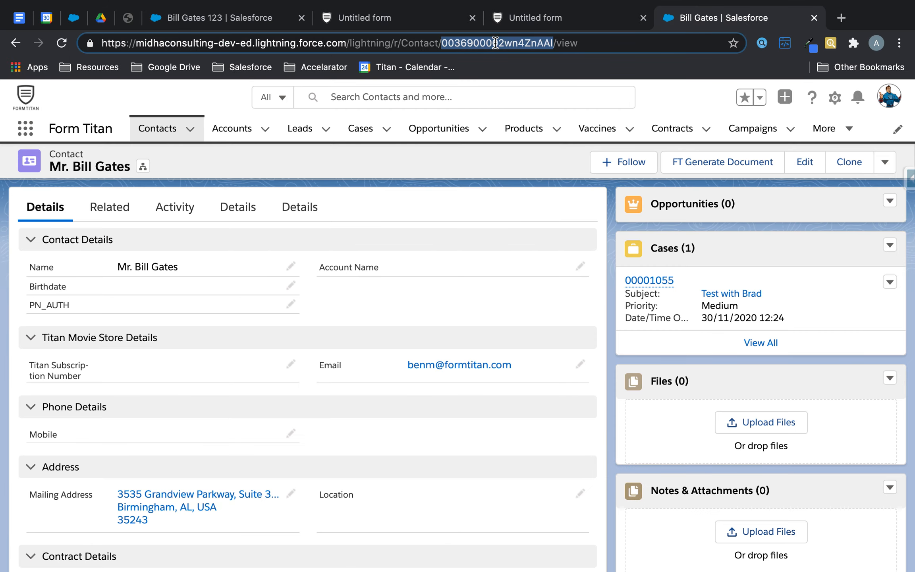
pyautogui.click(550, 20)
pyautogui.press('super+v')
pyautogui.press('Return')
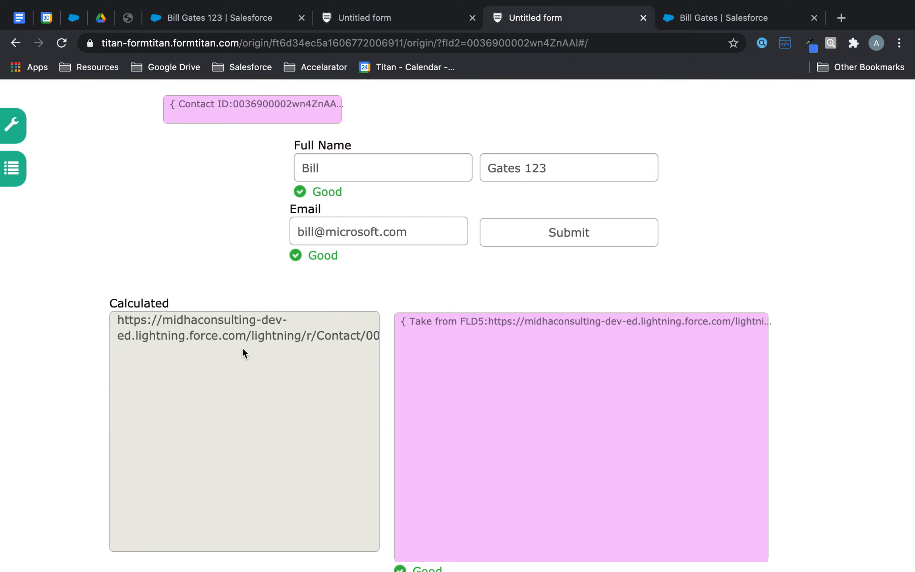
# Step: Check the computed contact URL, remove 123 from the last name, and submit the form
pyautogui.moveTo(312, 331); pyautogui.dragTo(399, 333)
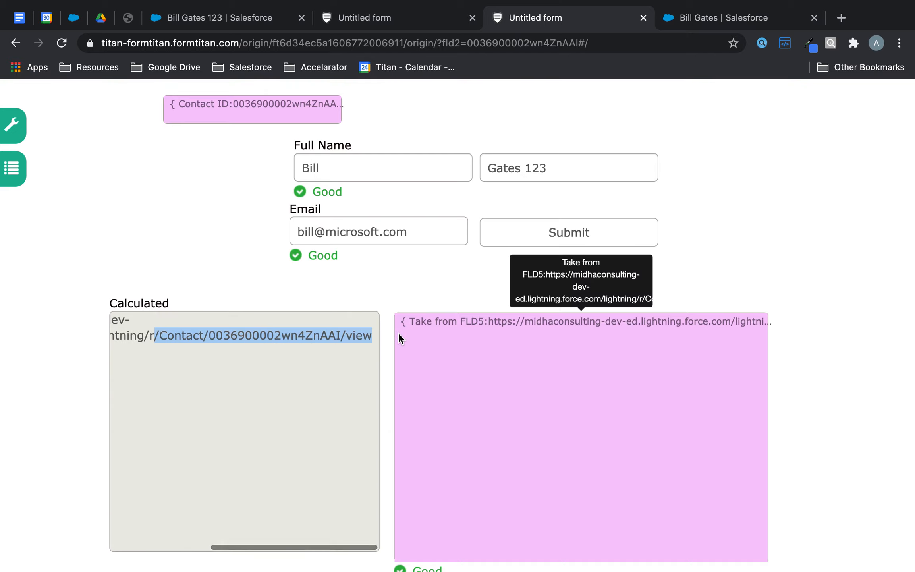
pyautogui.click(318, 333)
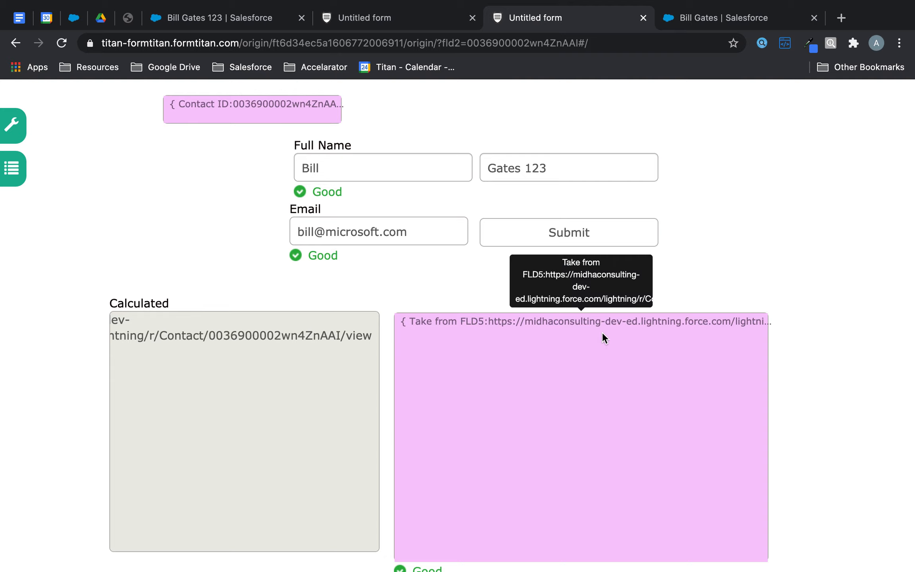
pyautogui.doubleClick(527, 168)
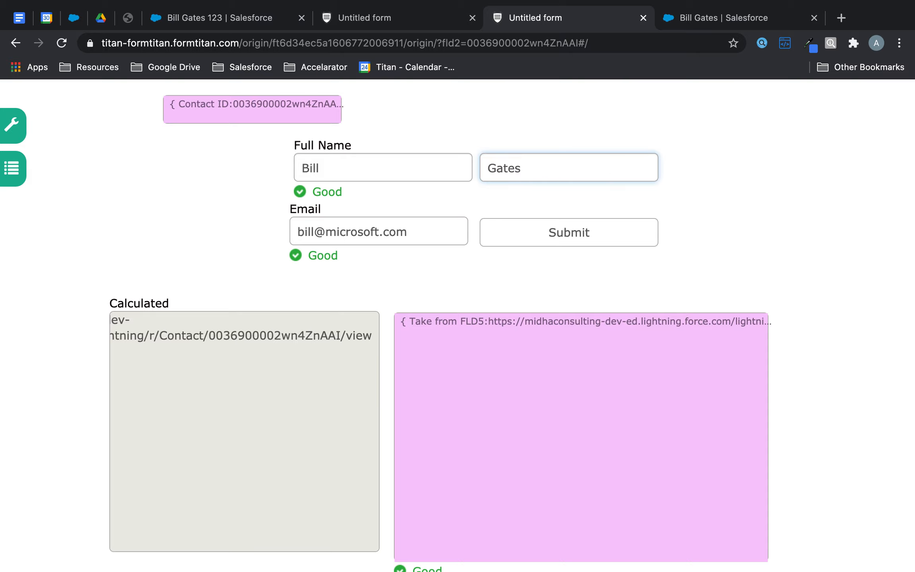
pyautogui.click(606, 233)
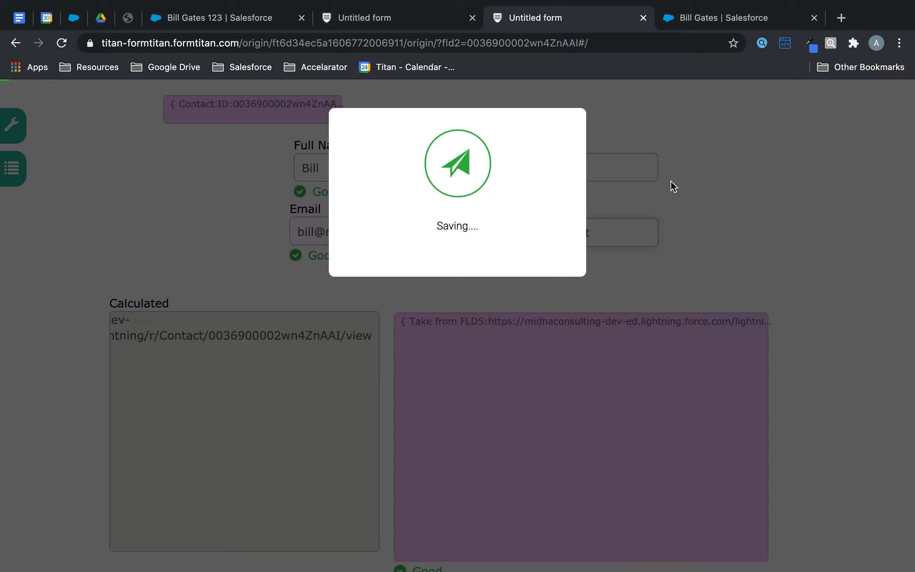